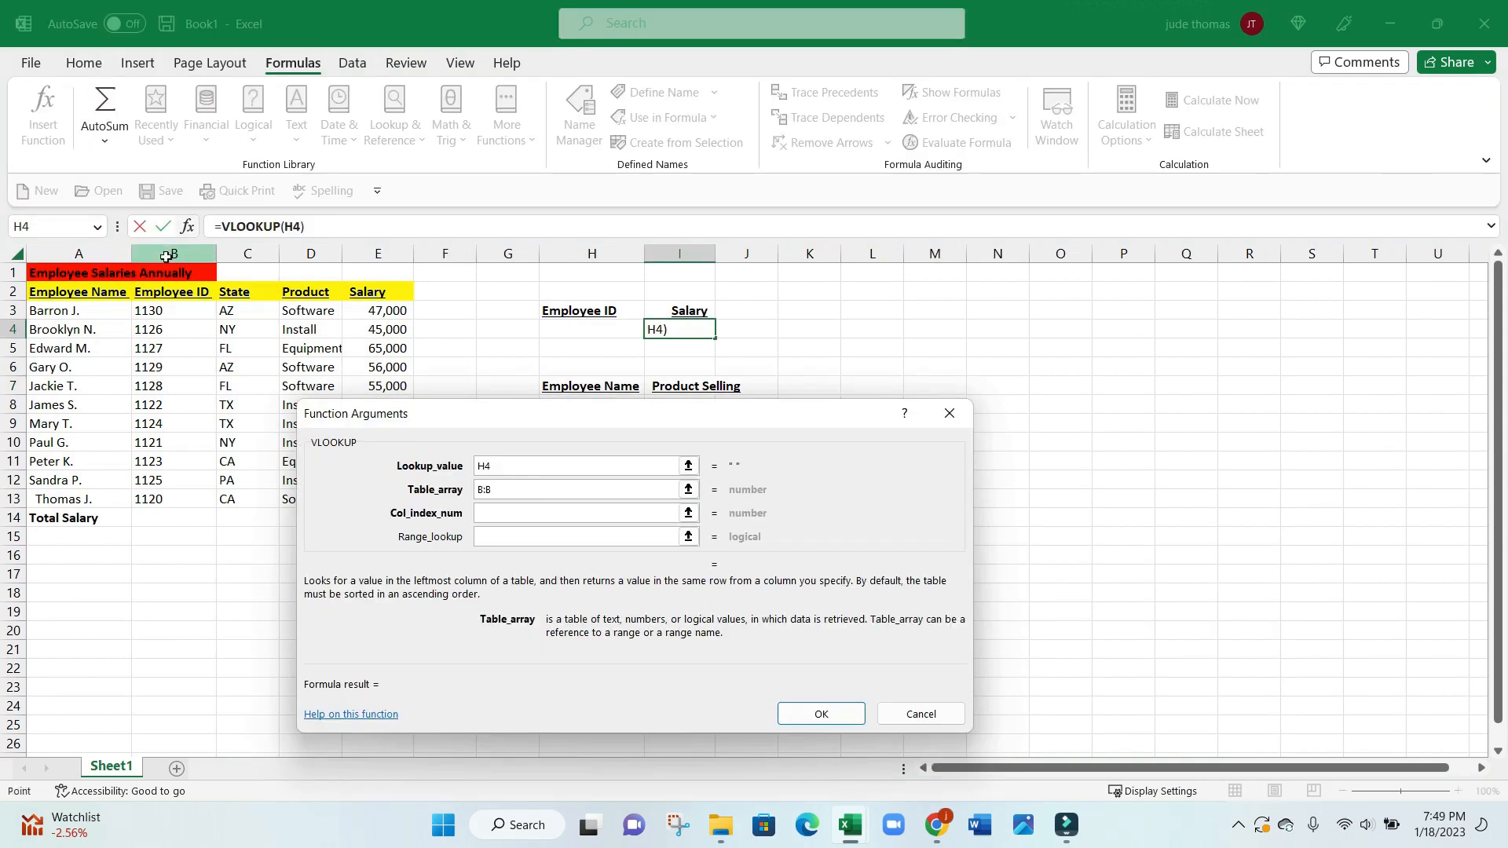
# Select columns B through E as the VLOOKUP table array.
pyautogui.moveTo(166, 256); pyautogui.dragTo(358, 281)
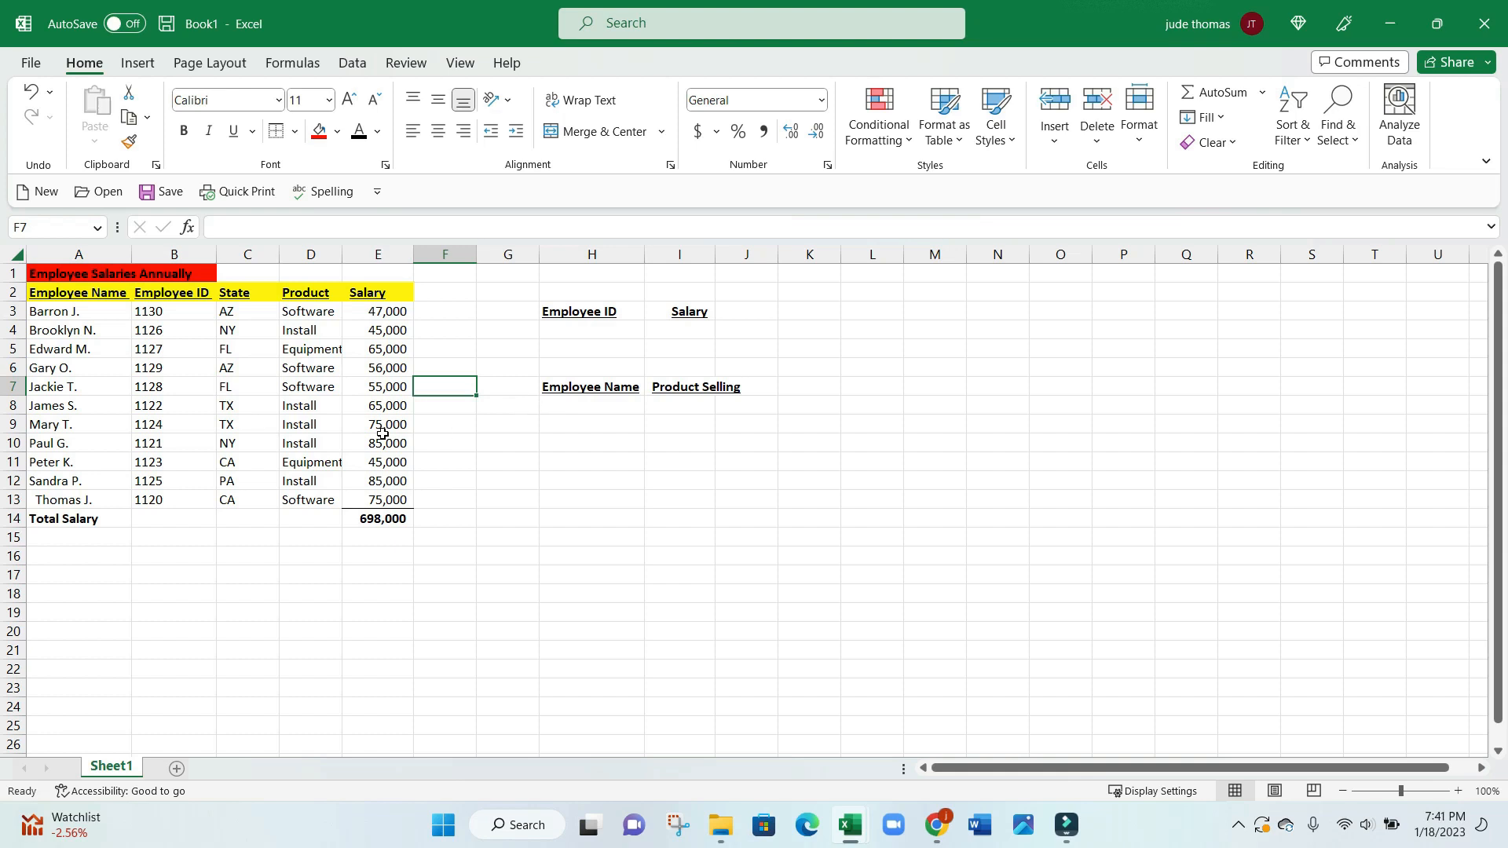
# Examine the Employee Salaries Annually table, going through its title and the Employee Name, Employee ID, State, Product and Salary columns.
pyautogui.click(100, 323)
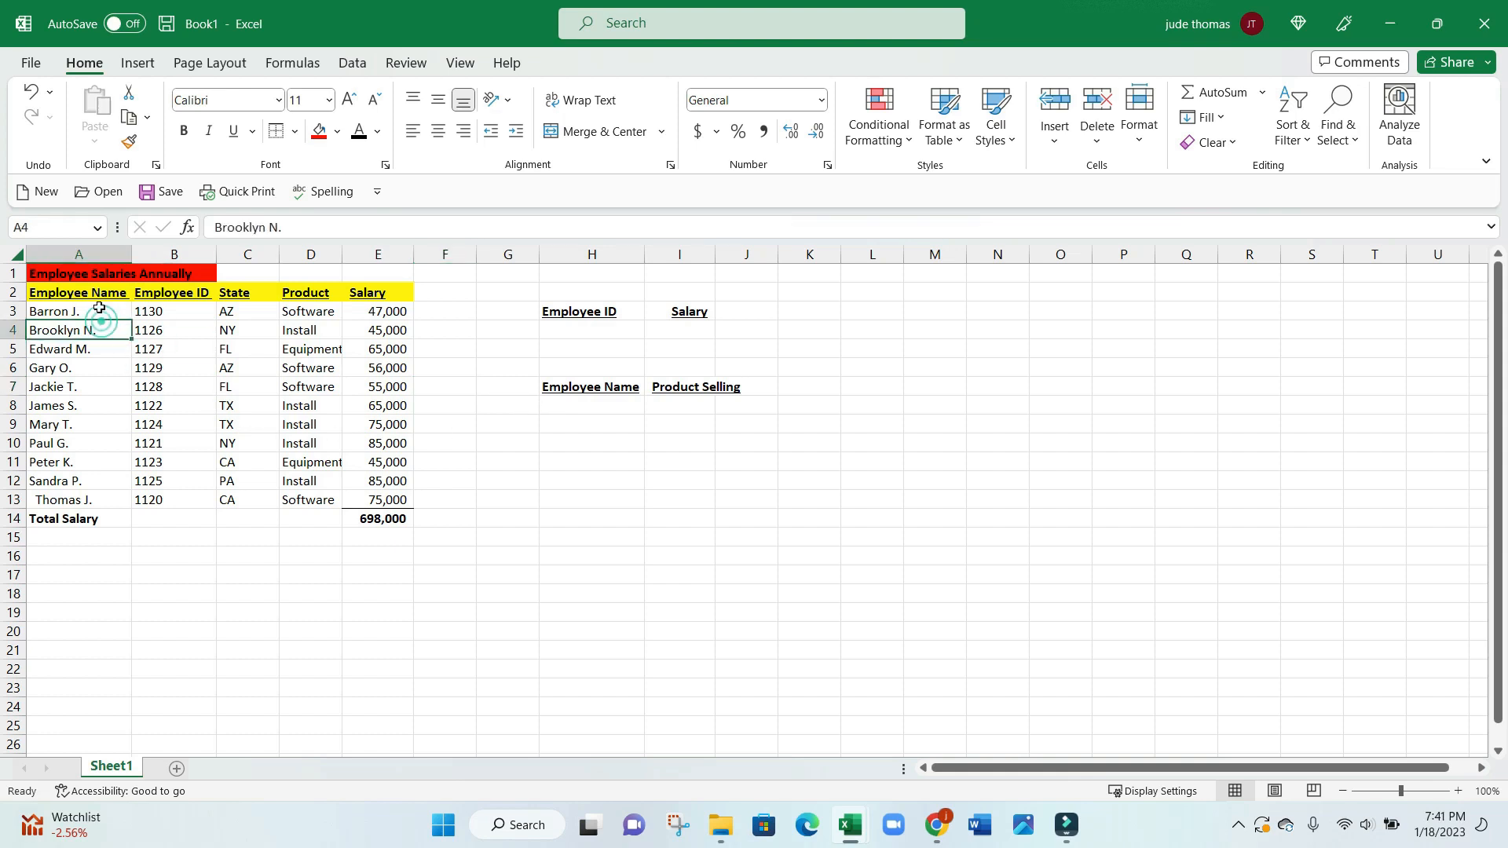
pyautogui.click(81, 271)
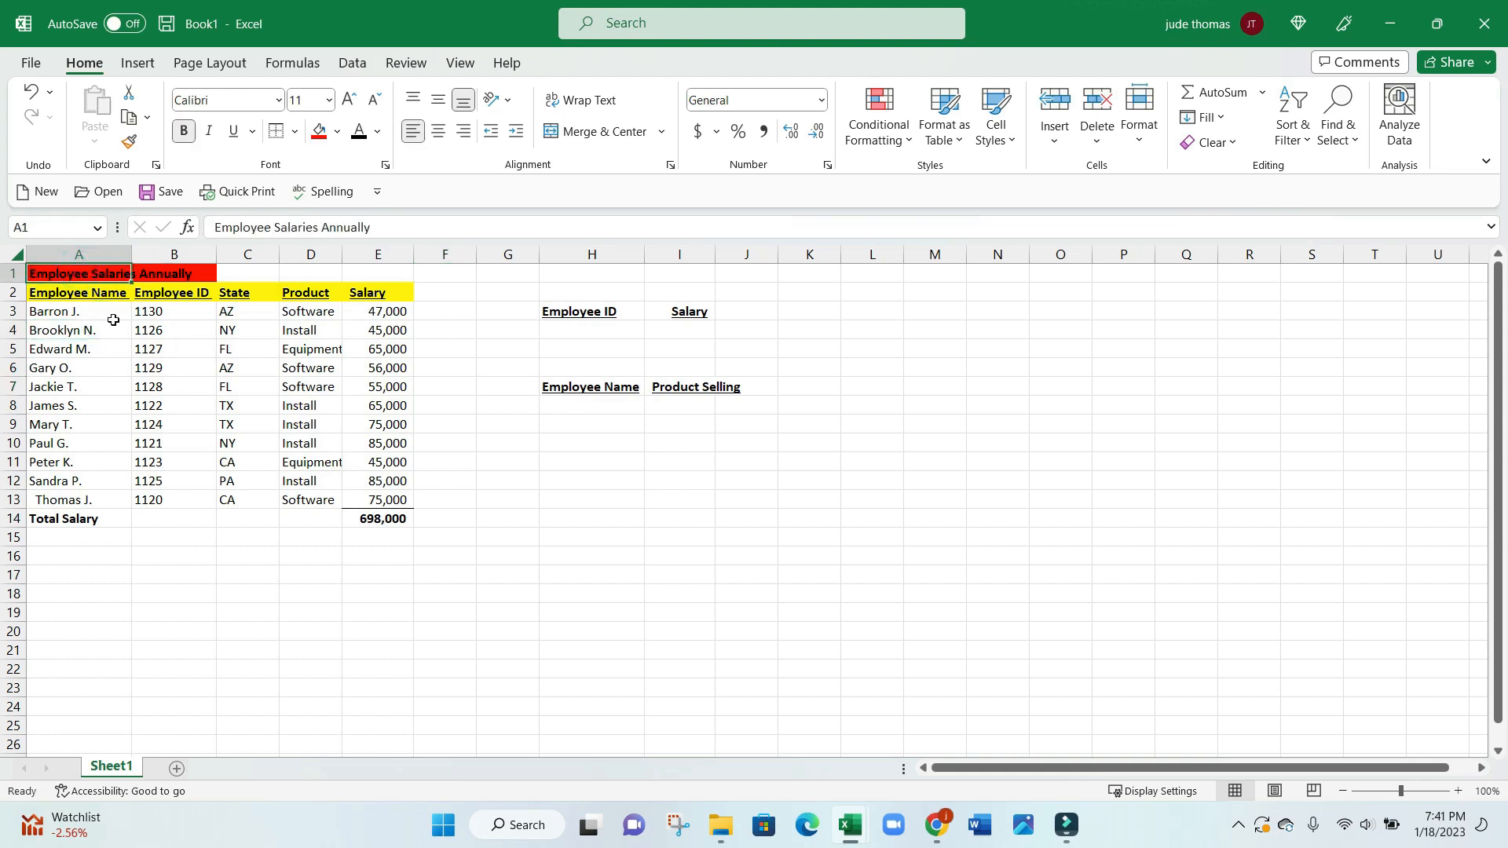
pyautogui.click(98, 255)
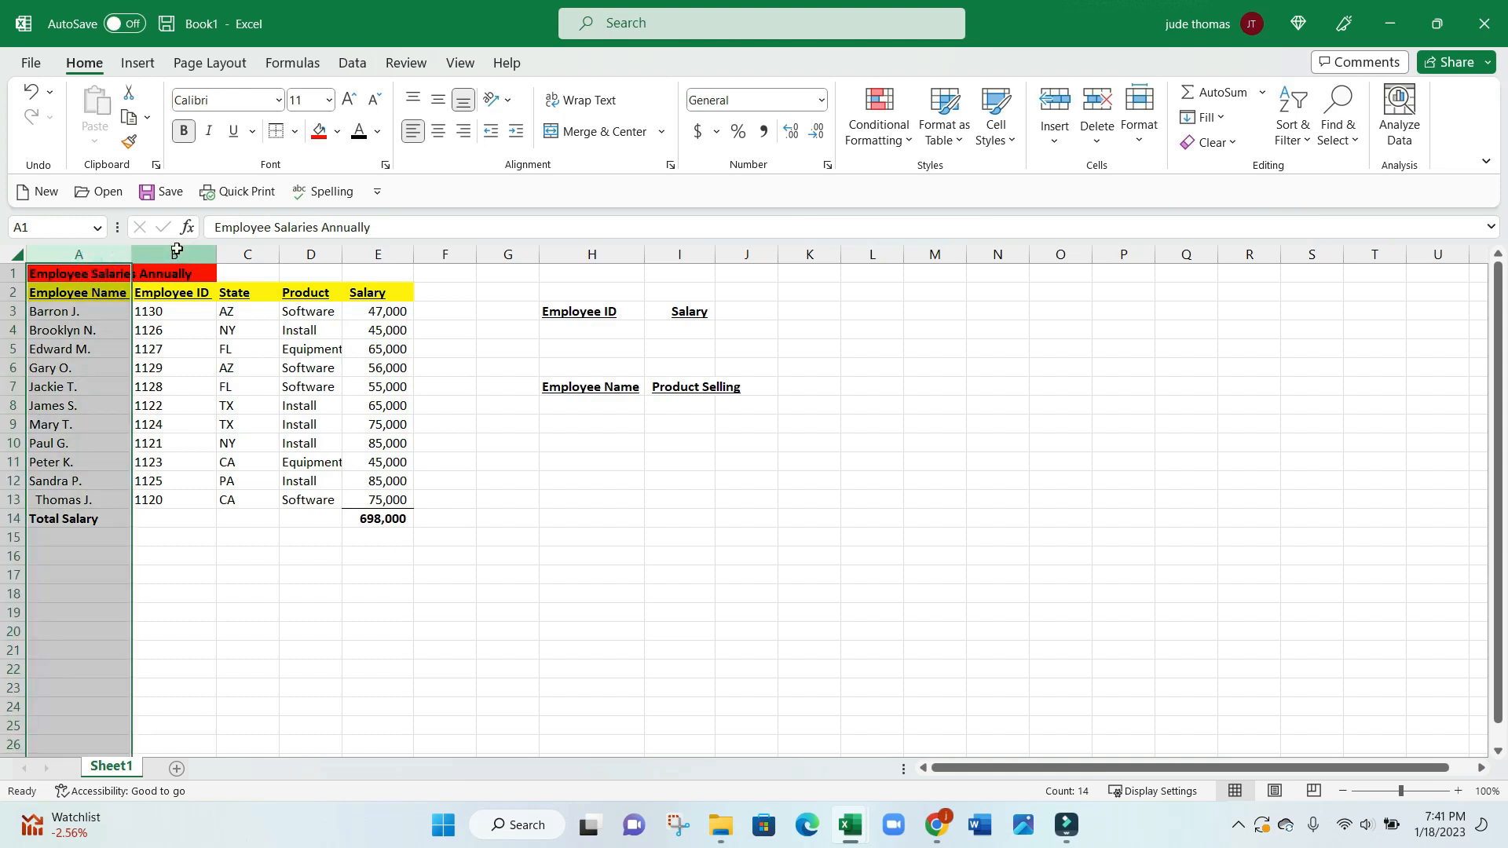
pyautogui.click(176, 253)
pyautogui.click(245, 252)
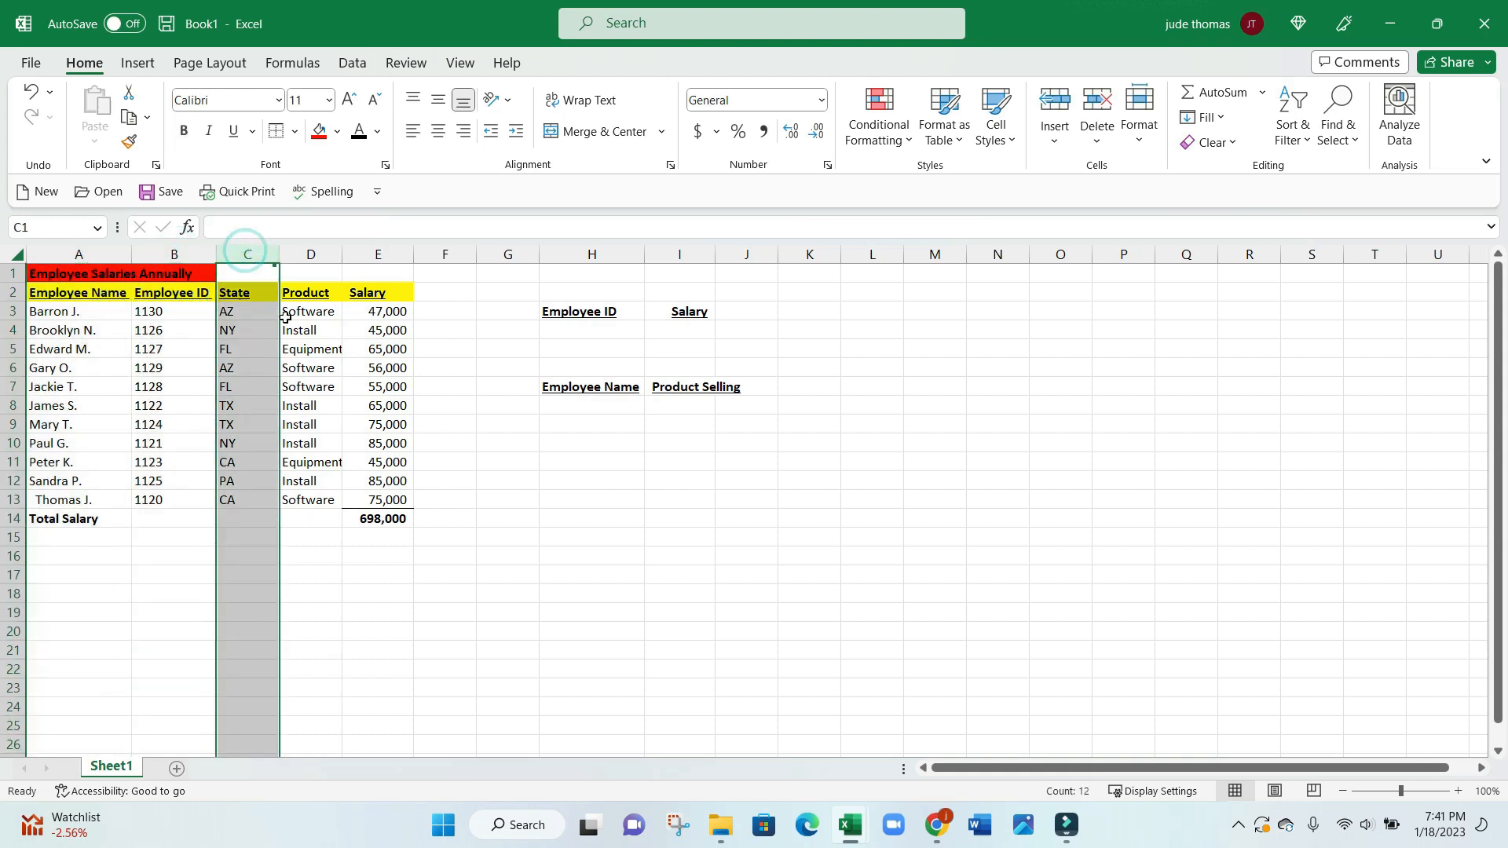
pyautogui.click(311, 252)
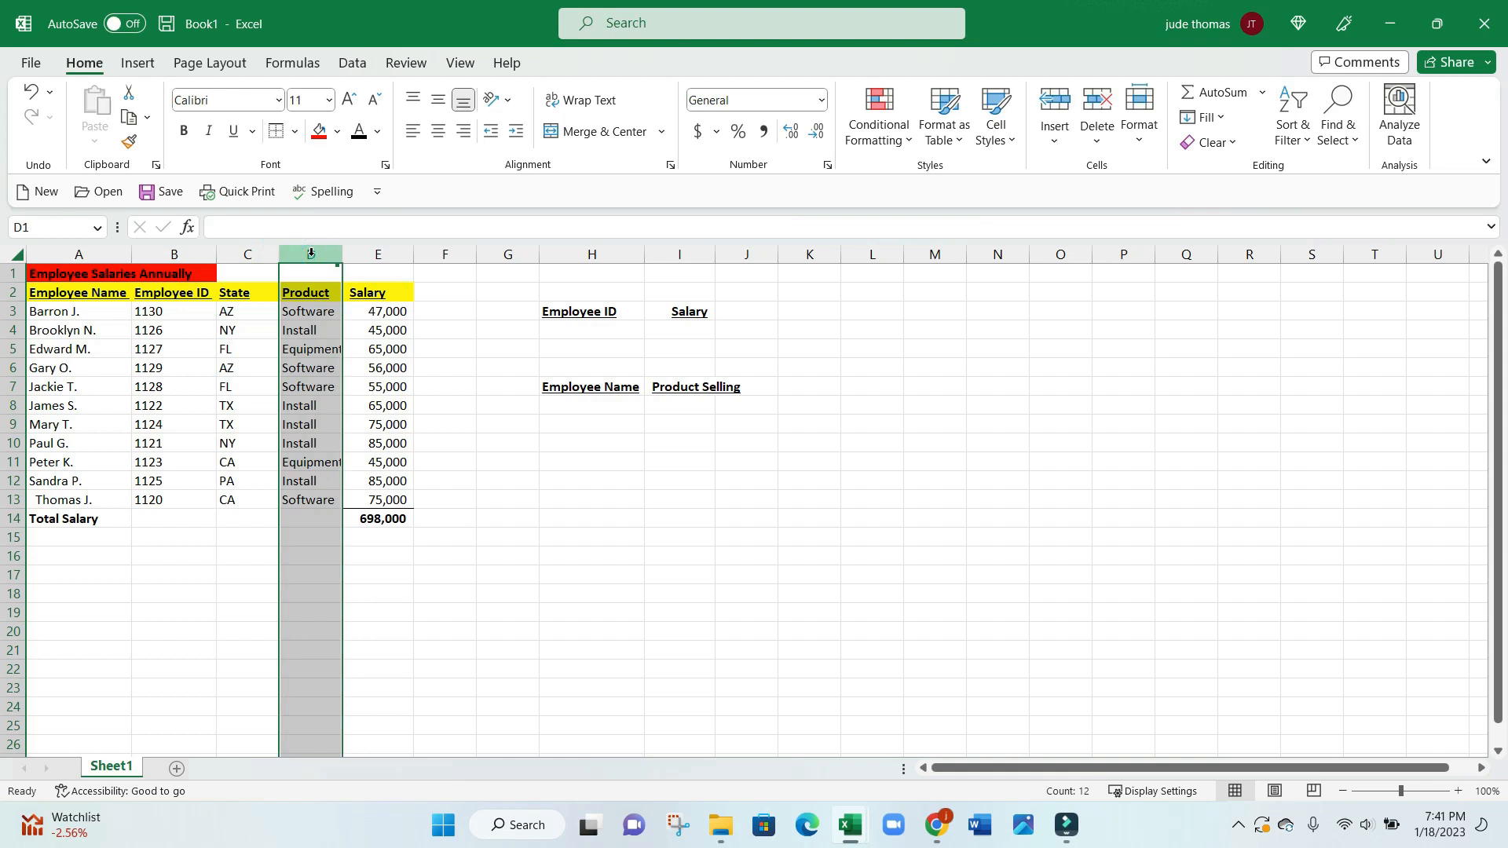
pyautogui.click(400, 251)
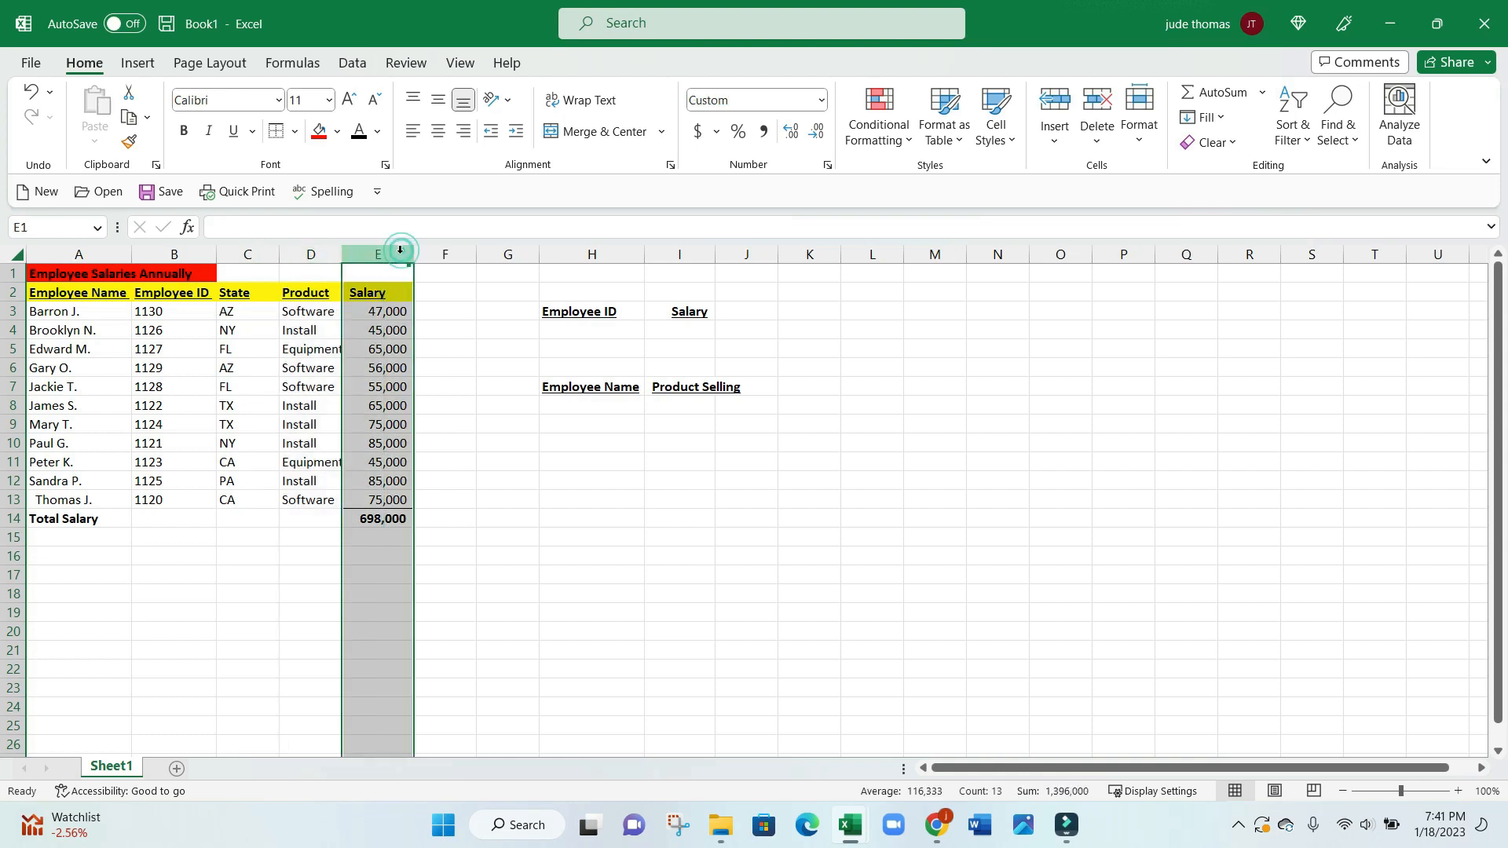
# Examine the headings of the two lookup areas: Employee ID with Salary, and Employee Name with Product Selling.
pyautogui.click(581, 311)
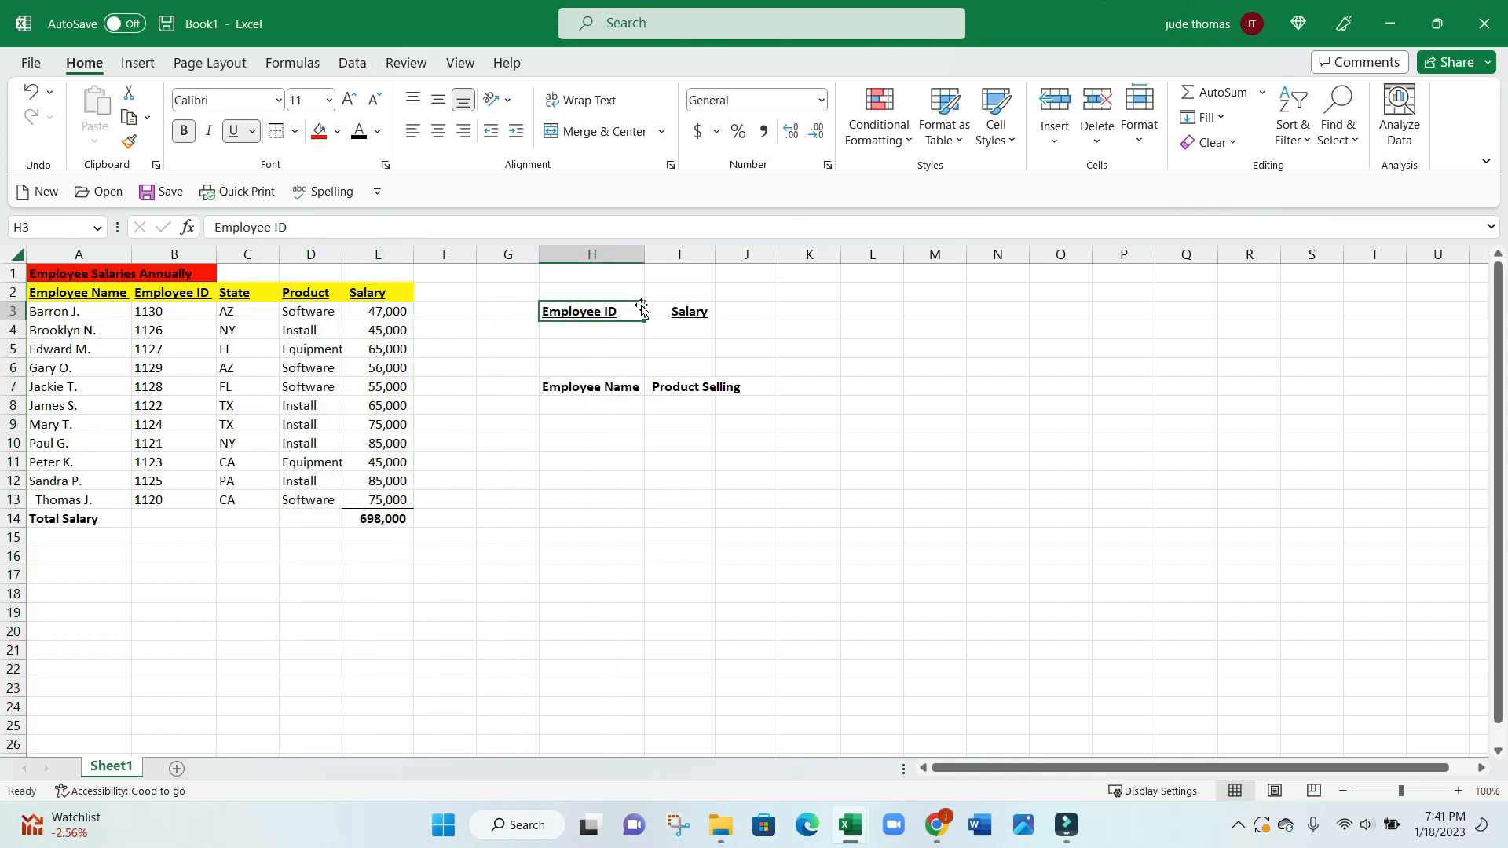
pyautogui.click(686, 311)
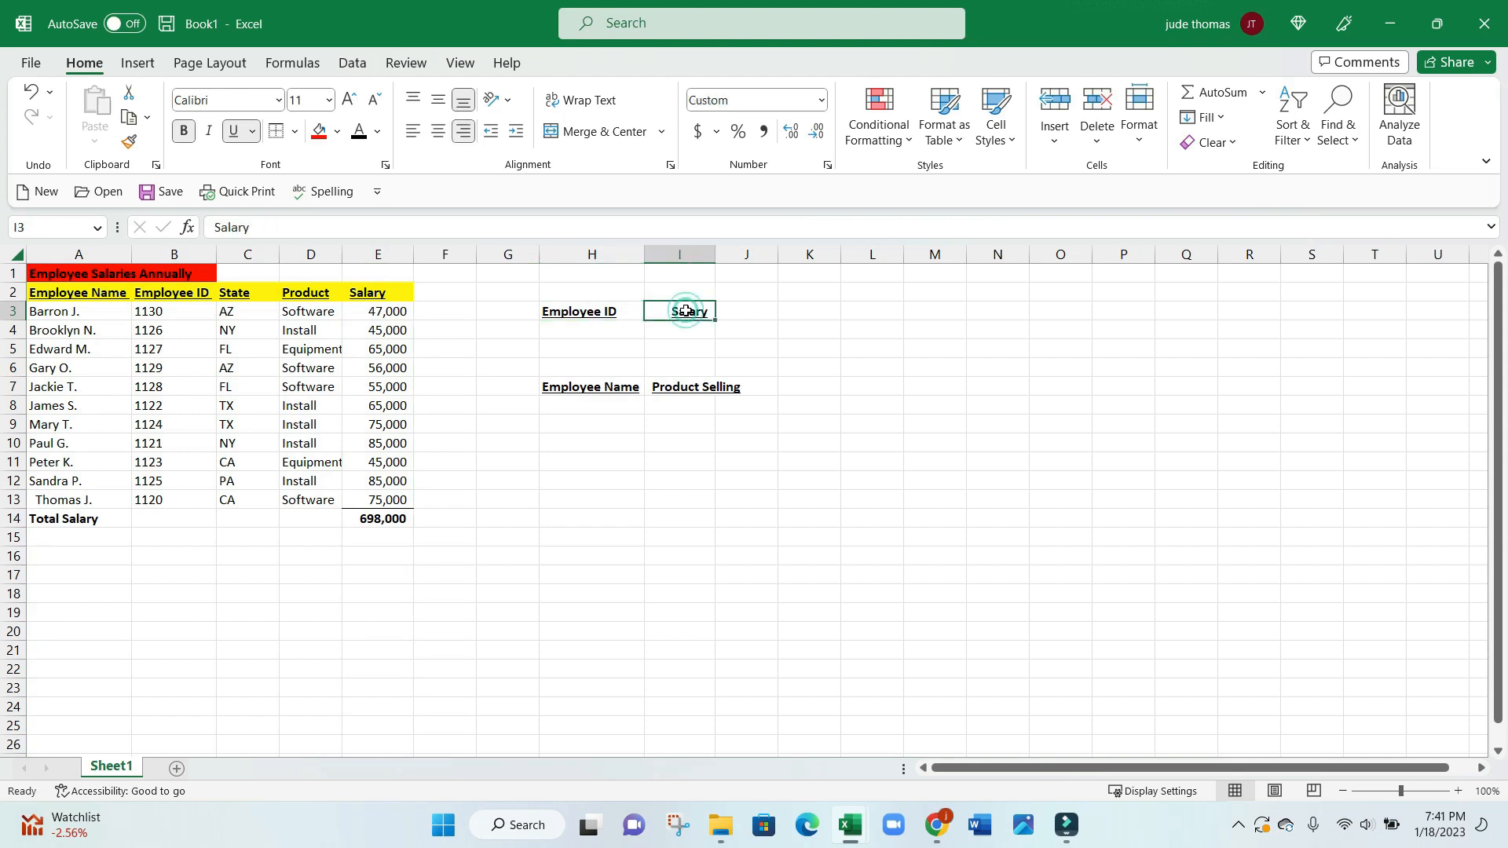
pyautogui.click(590, 312)
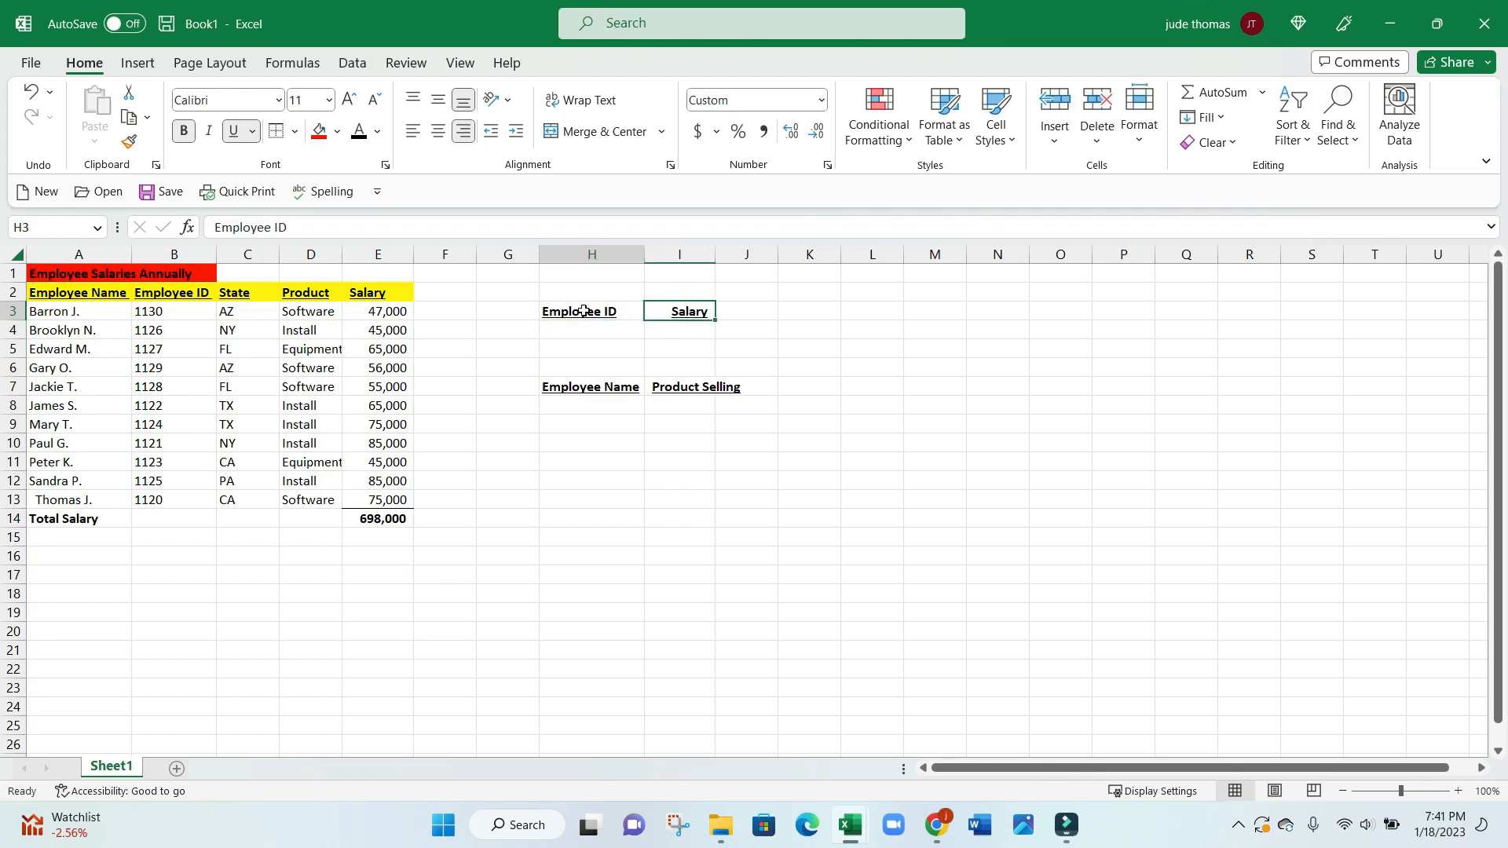
pyautogui.click(680, 313)
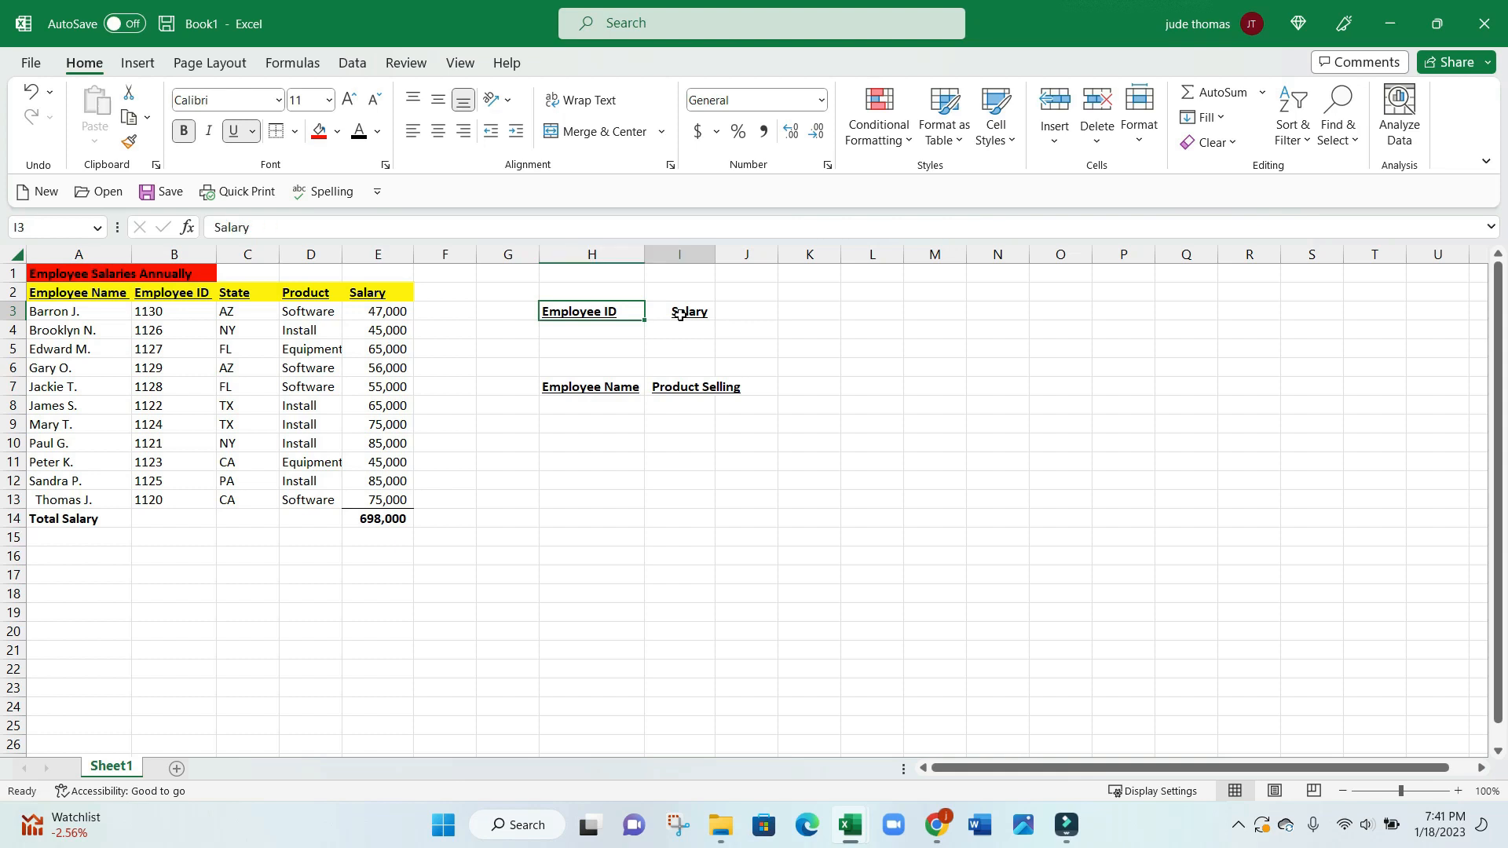
pyautogui.click(607, 392)
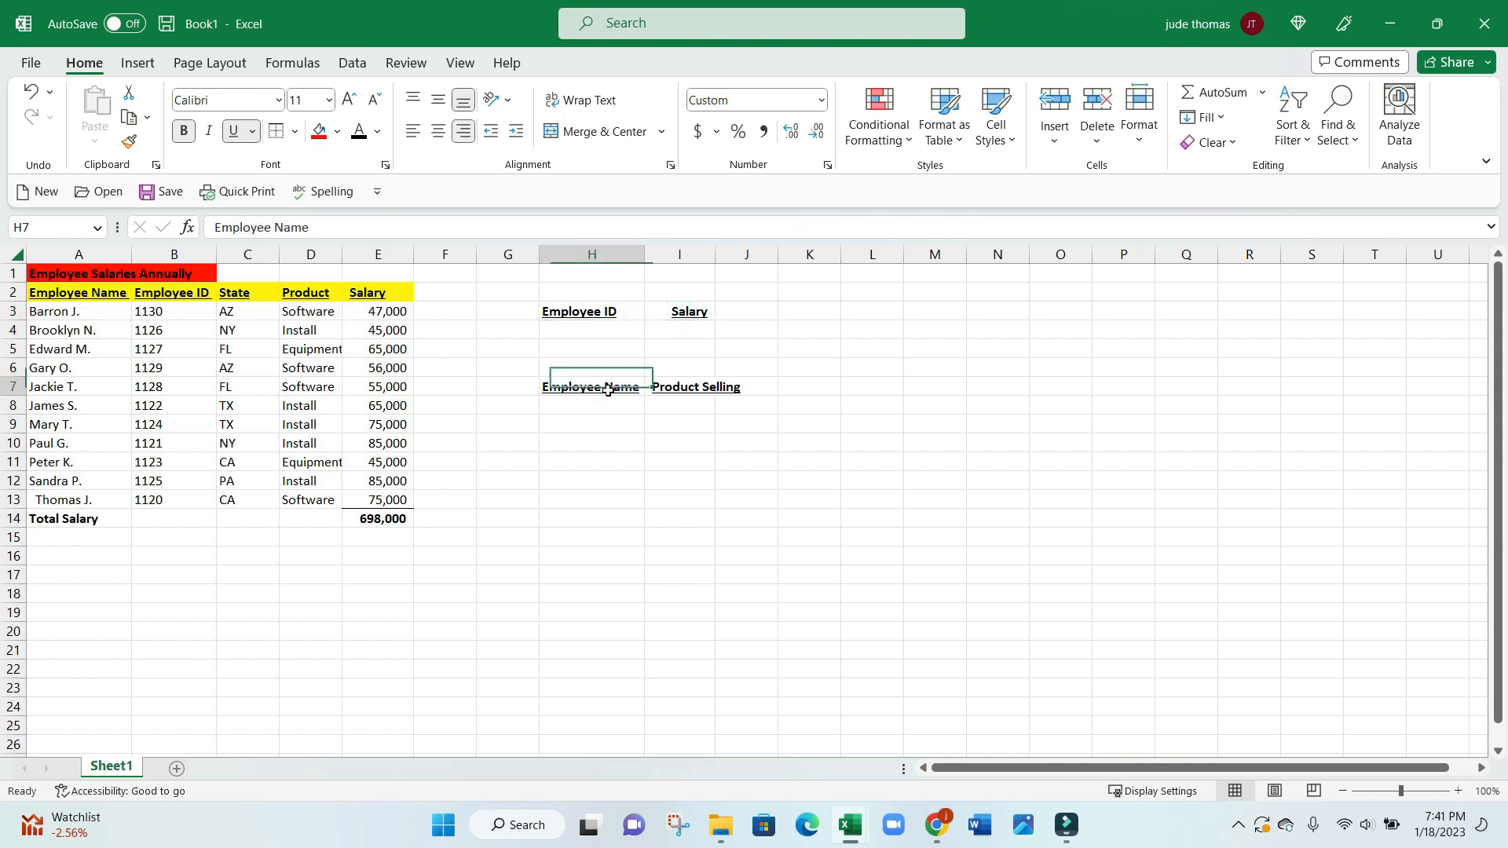
pyautogui.click(694, 391)
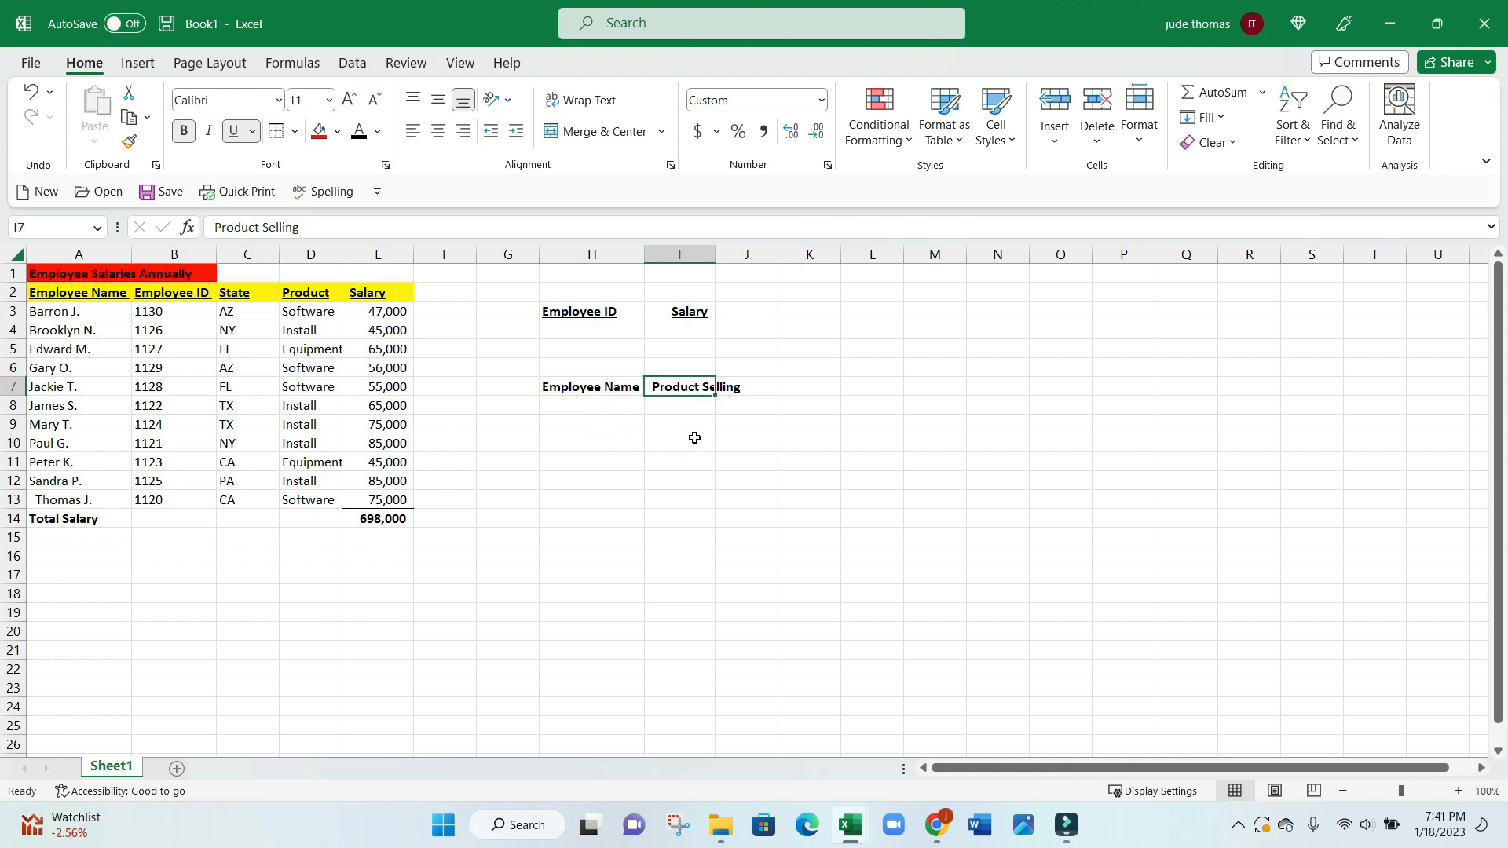
# Search the available functions for "Vlookup" and insert the VLOOKUP function in cell I4 below the Salary lookup heading.
pyautogui.click(689, 334)
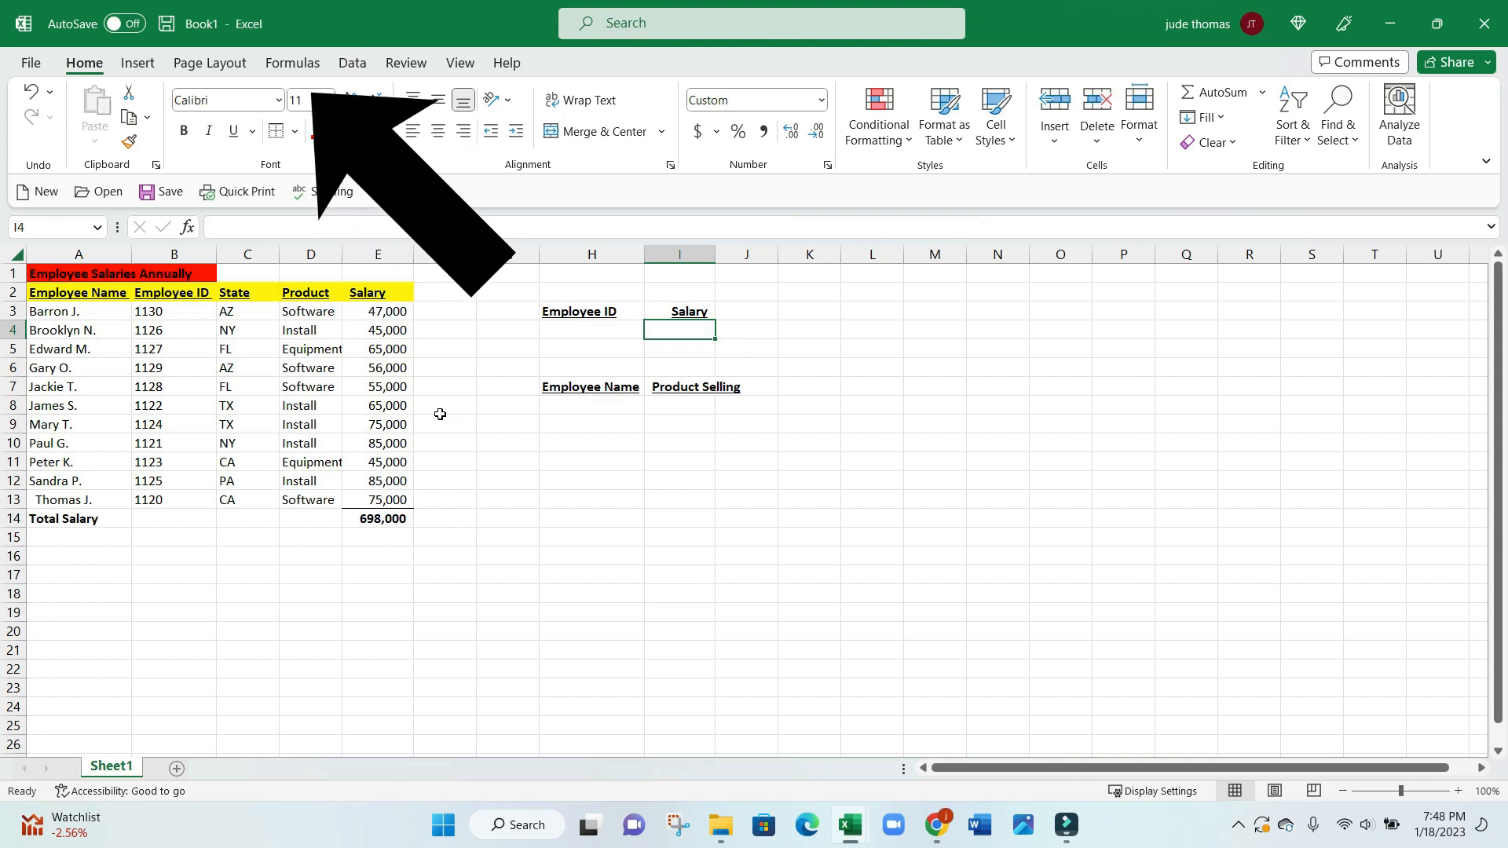
pyautogui.click(294, 65)
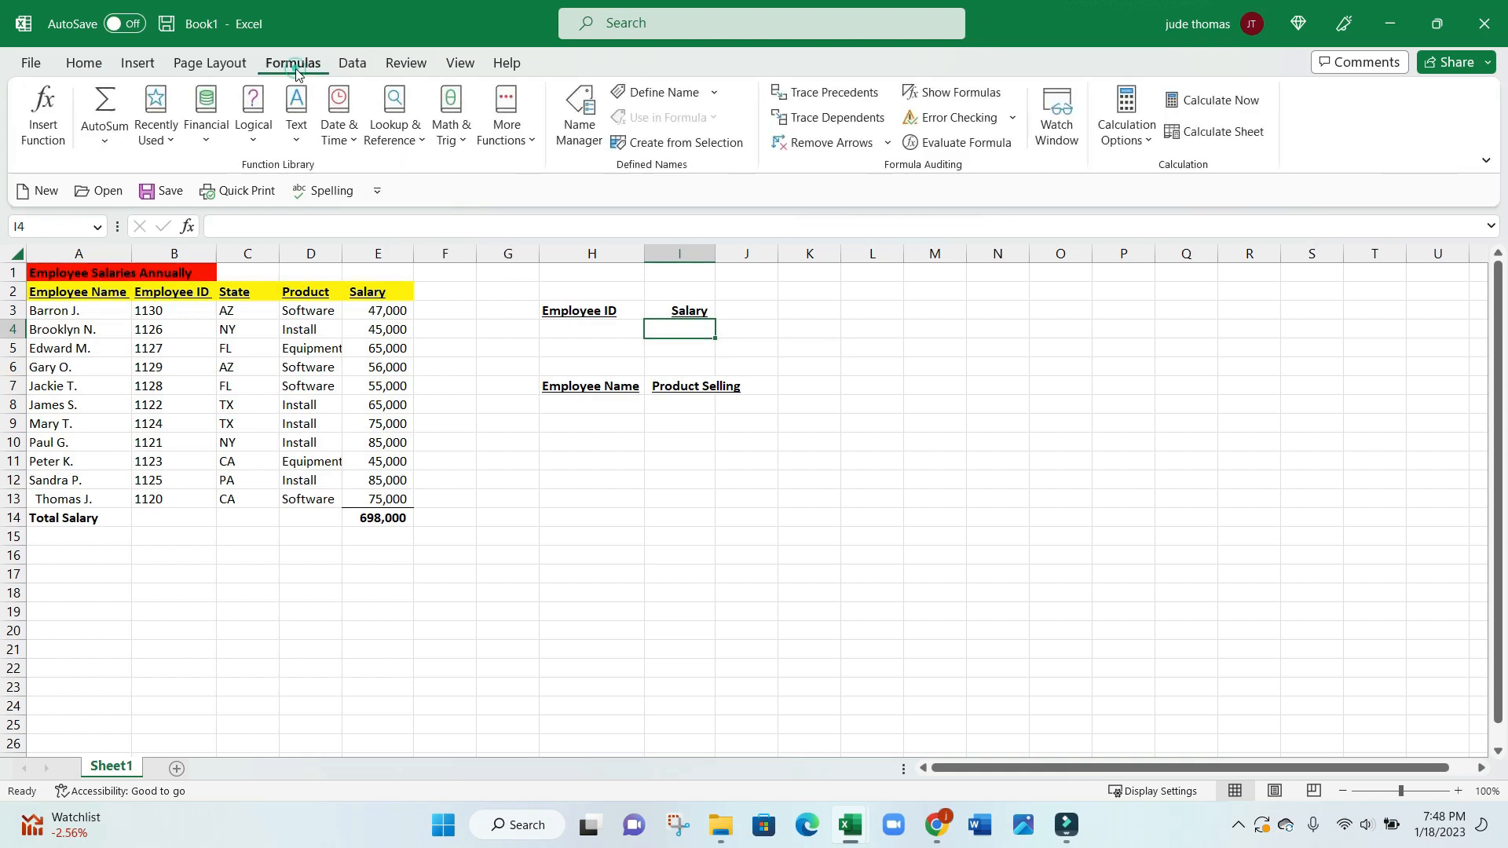
pyautogui.click(37, 110)
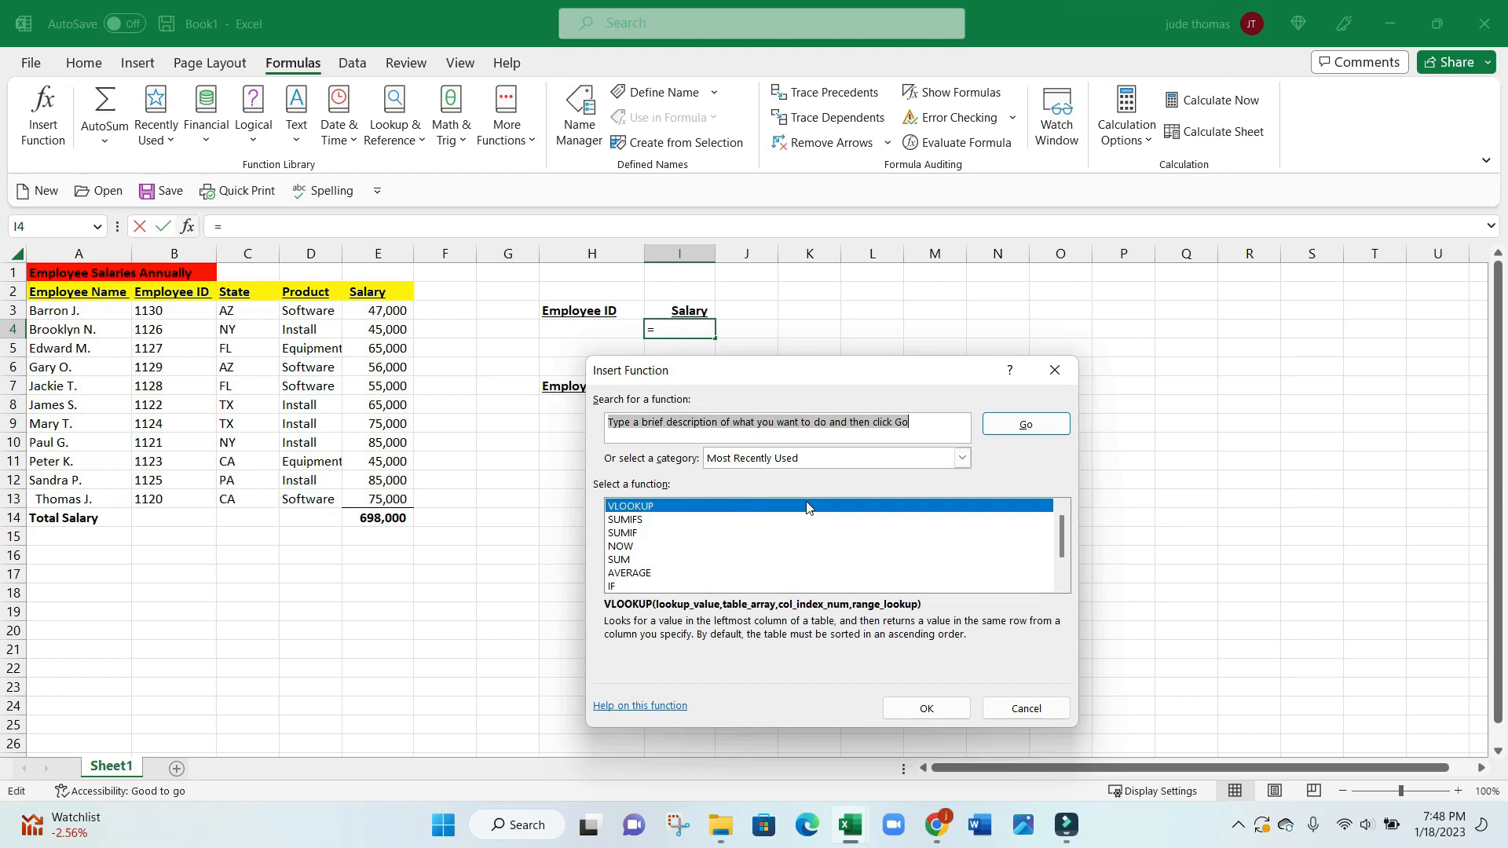
pyautogui.click(914, 424)
pyautogui.press('BackSpace')
pyautogui.press('BackSpace')
pyautogui.press('BackSpace')
pyautogui.press('BackSpace')
pyautogui.press('BackSpace')
pyautogui.press('BackSpace')
pyautogui.press('BackSpace')
pyautogui.press('BackSpace')
pyautogui.press('BackSpace')
pyautogui.press('BackSpace')
pyautogui.press('BackSpace')
pyautogui.press('BackSpace')
pyautogui.press('BackSpace')
pyautogui.press('BackSpace')
pyautogui.press('BackSpace')
pyautogui.press('BackSpace')
pyautogui.press('BackSpace')
pyautogui.press('BackSpace')
pyautogui.press('BackSpace')
pyautogui.press('BackSpace')
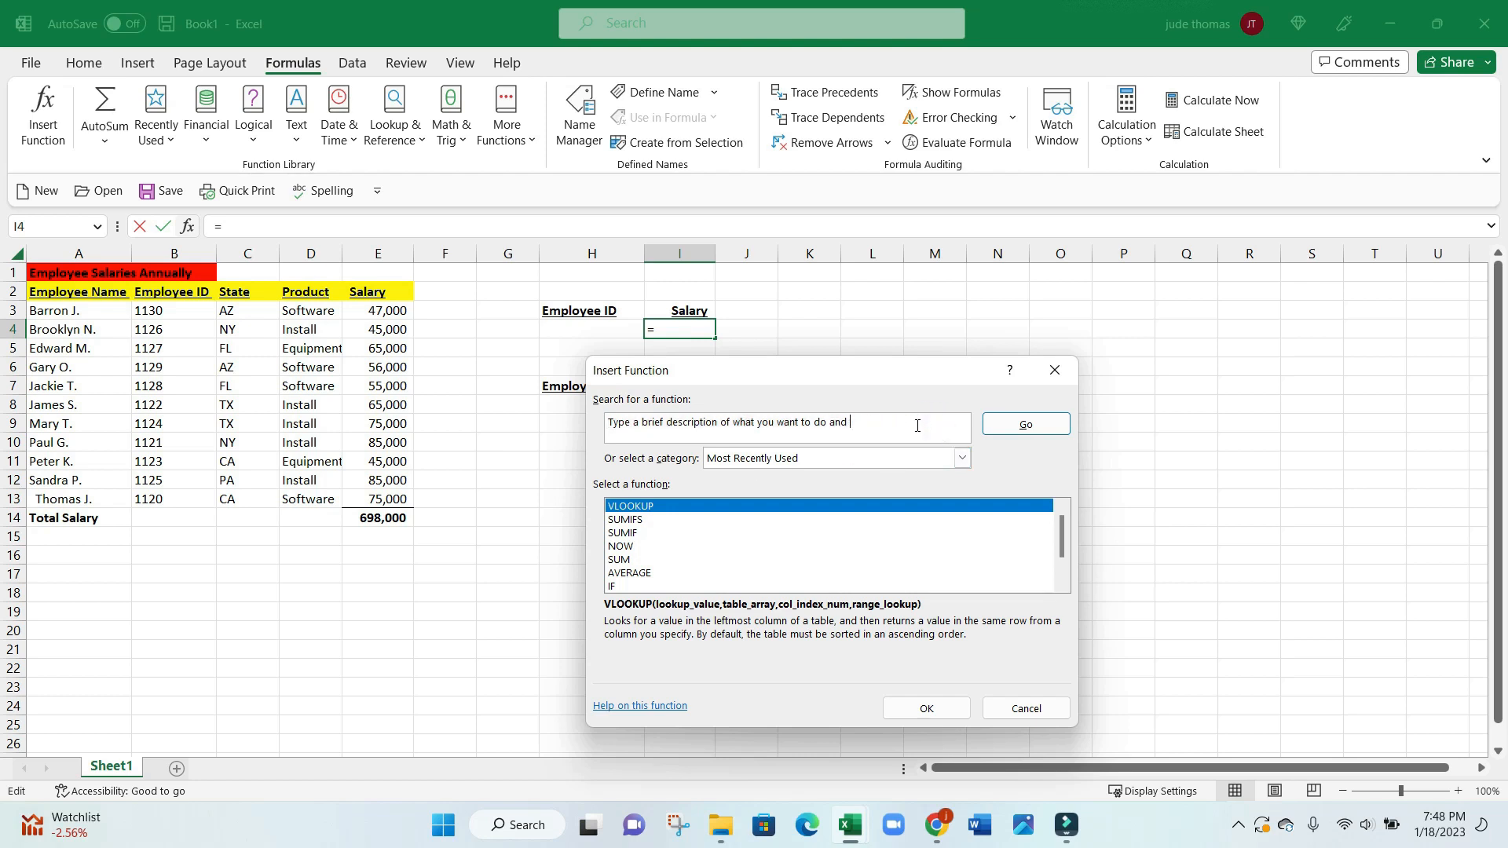
pyautogui.press('BackSpace')
pyautogui.press('BackSpace')
pyautogui.press('BackSpace')
pyautogui.press('BackSpace')
pyautogui.press('BackSpace')
pyautogui.press('BackSpace')
pyautogui.press('BackSpace')
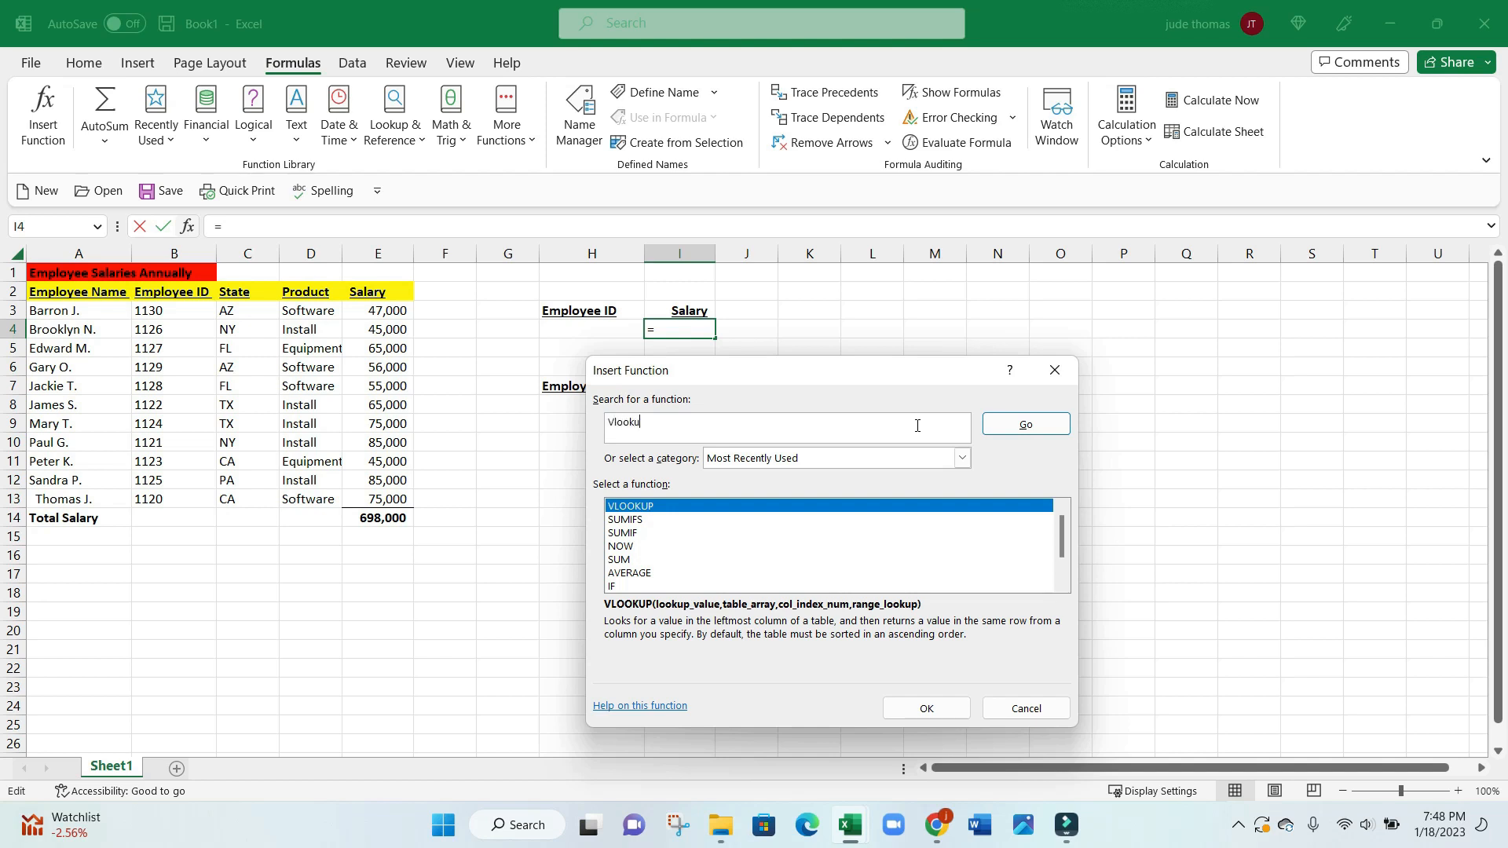
pyautogui.press('Return')
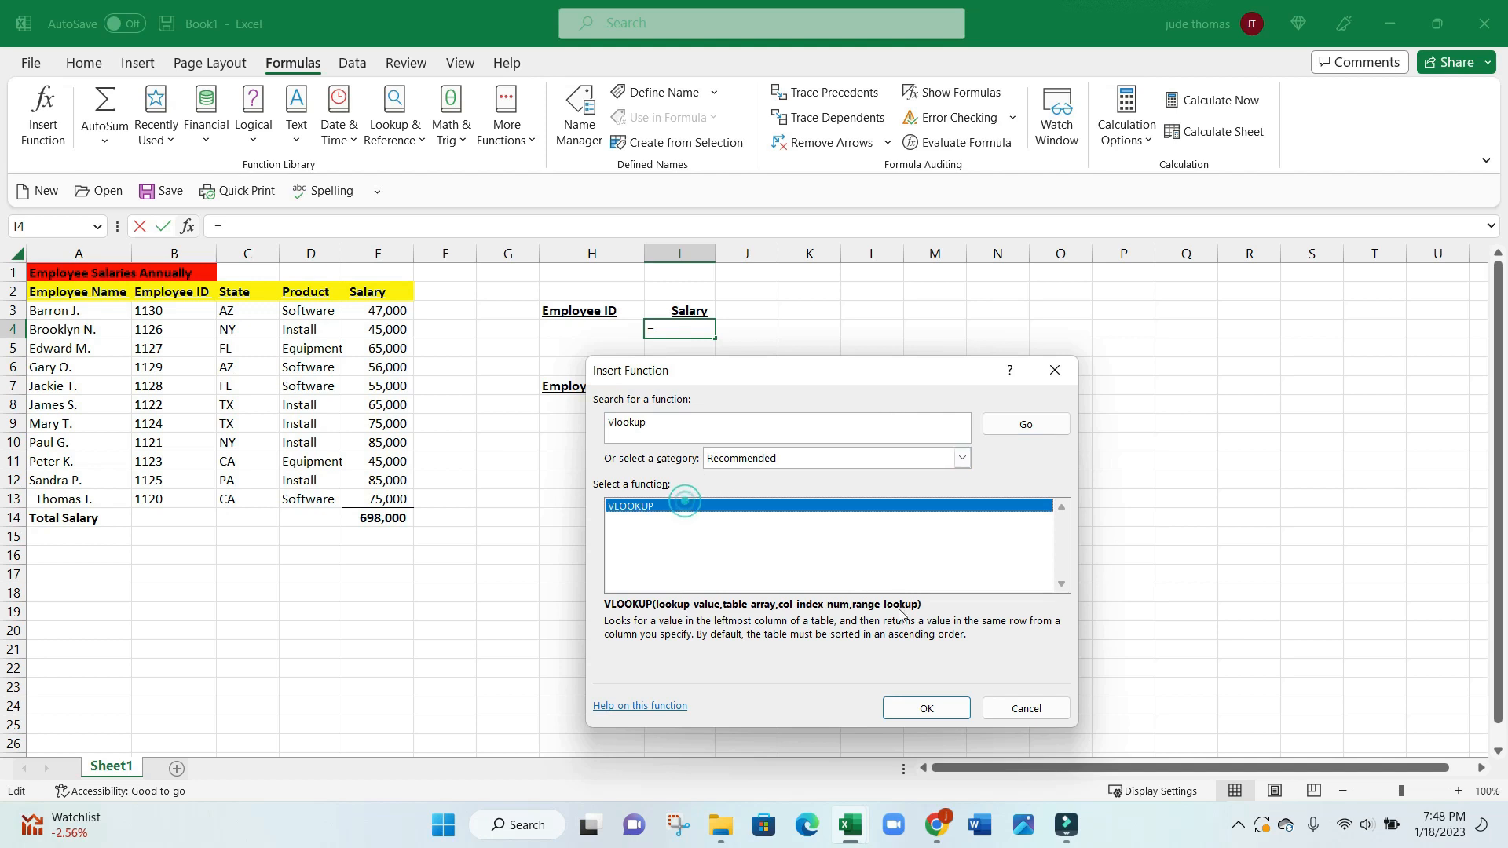
pyautogui.click(926, 708)
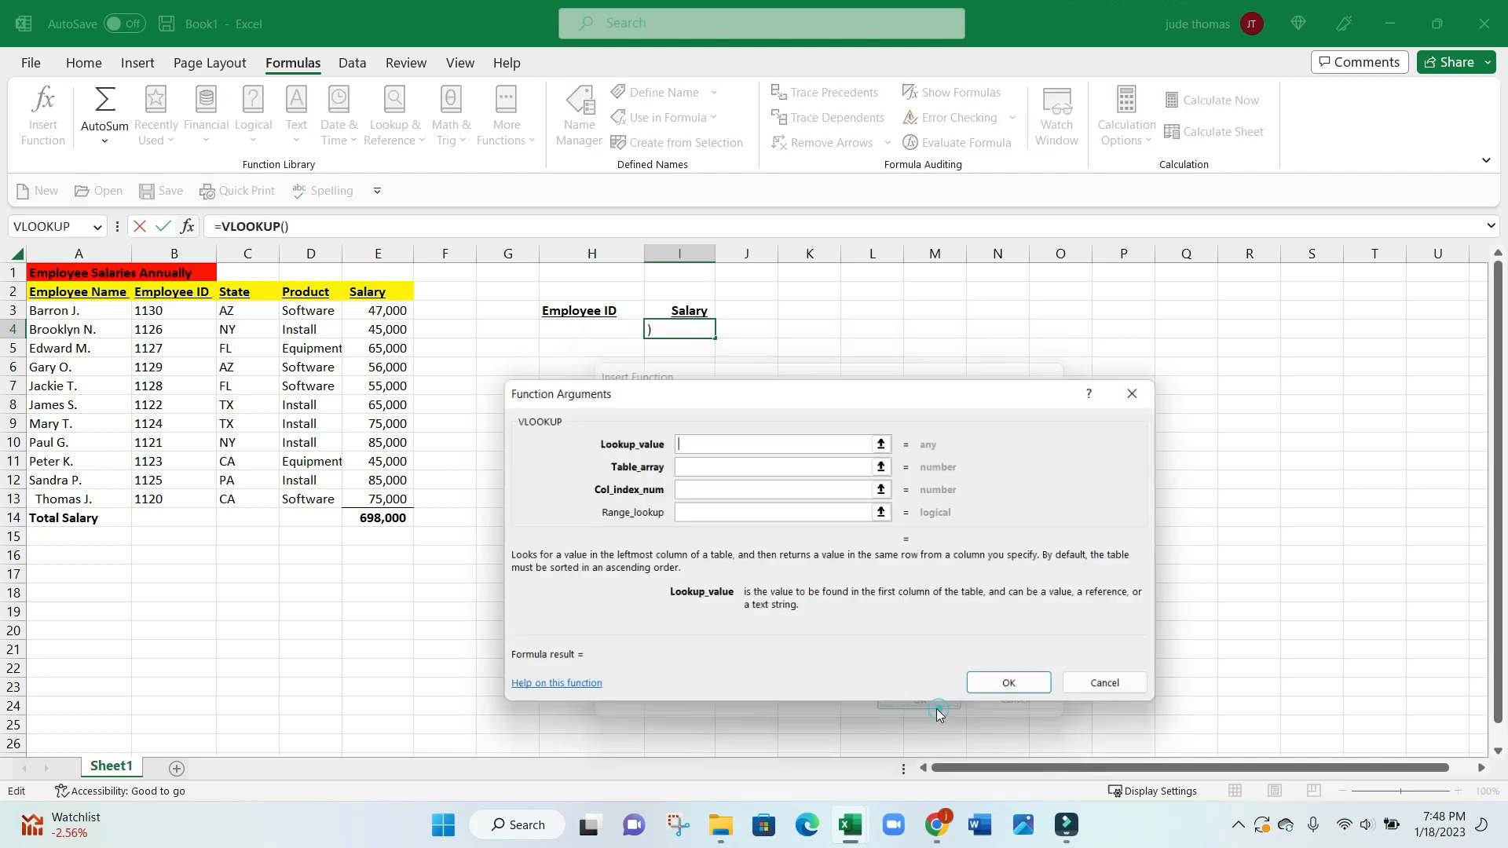
# Set the VLOOKUP lookup value to cell H4 and the table array to columns B:E.
pyautogui.moveTo(788, 390); pyautogui.dragTo(532, 416)
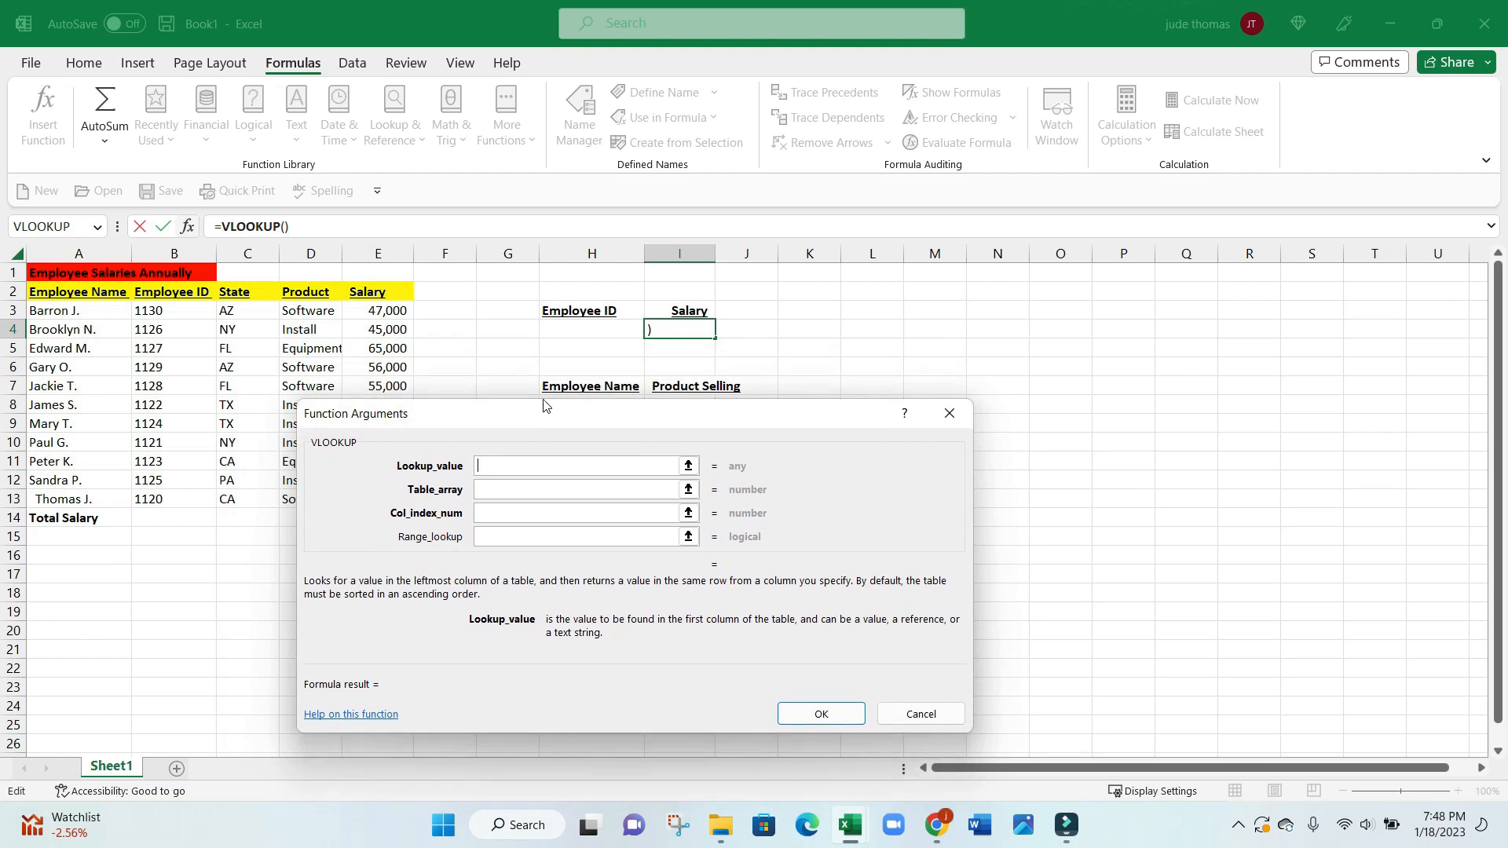
pyautogui.click(579, 329)
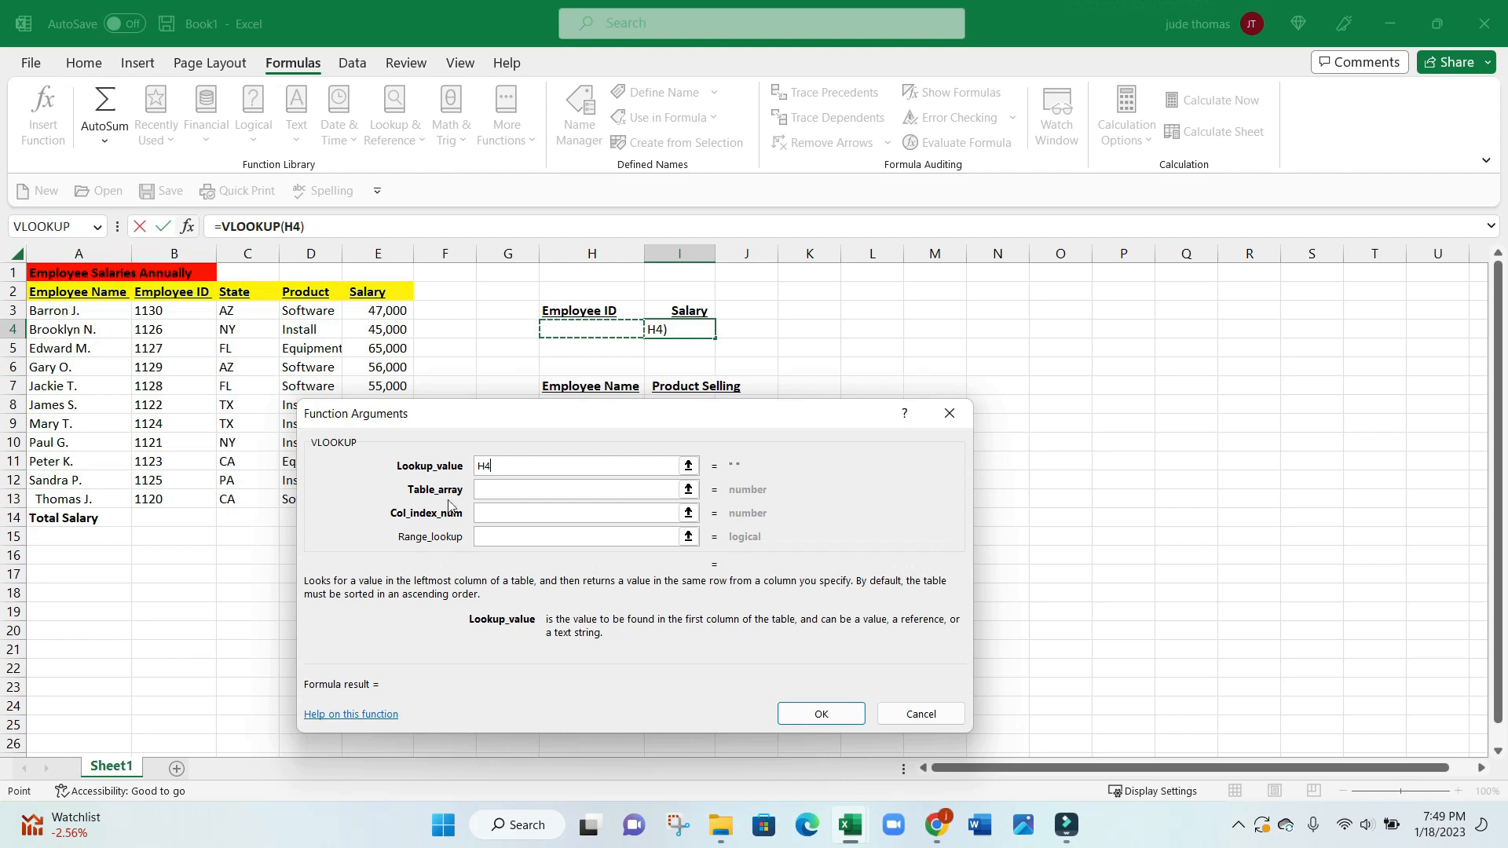
pyautogui.click(505, 498)
pyautogui.click(505, 498)
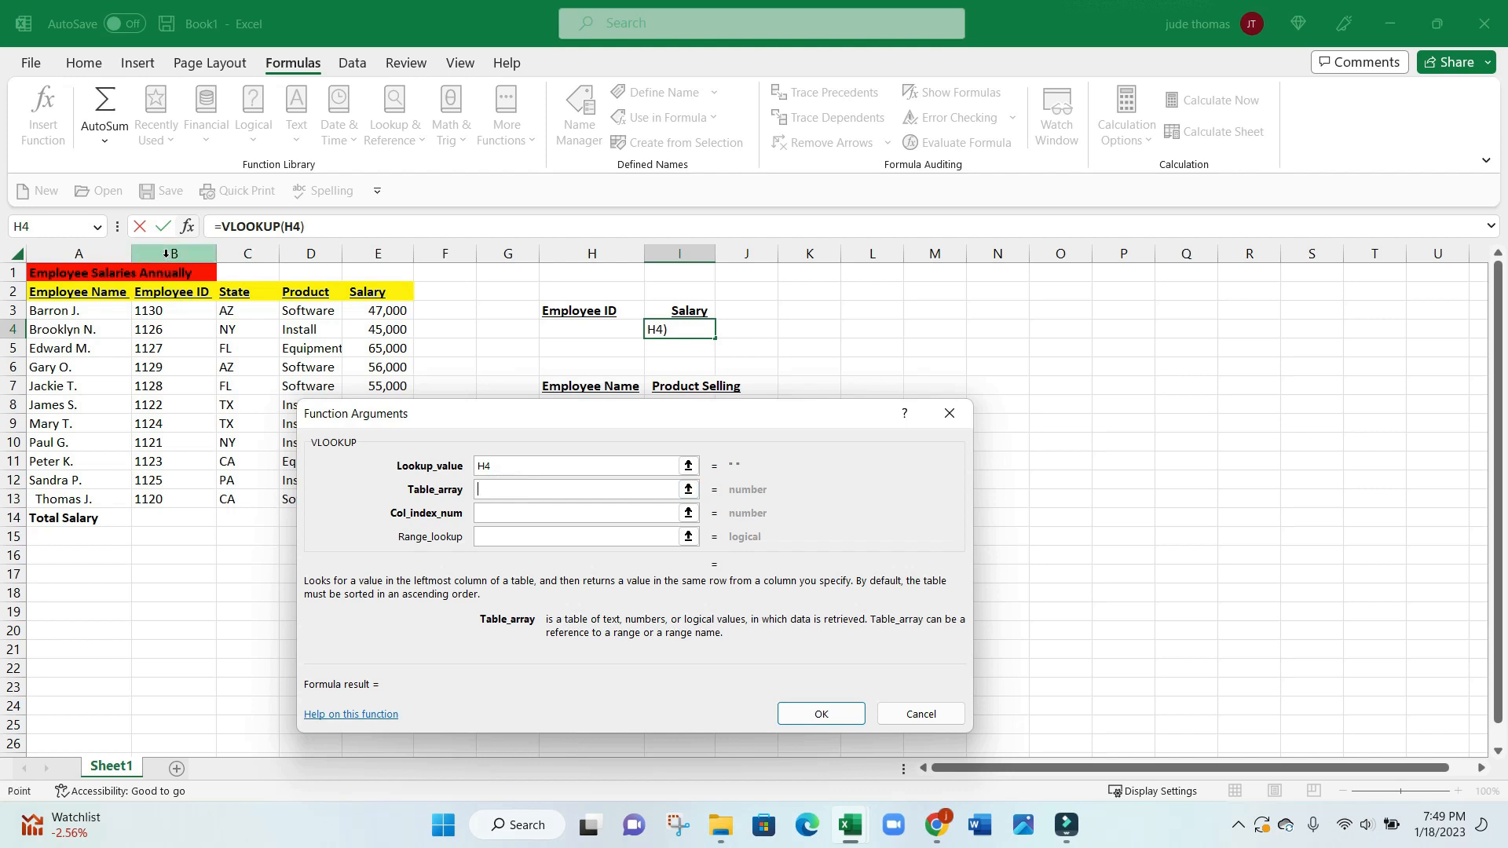
pyautogui.moveTo(167, 253); pyautogui.dragTo(358, 280)
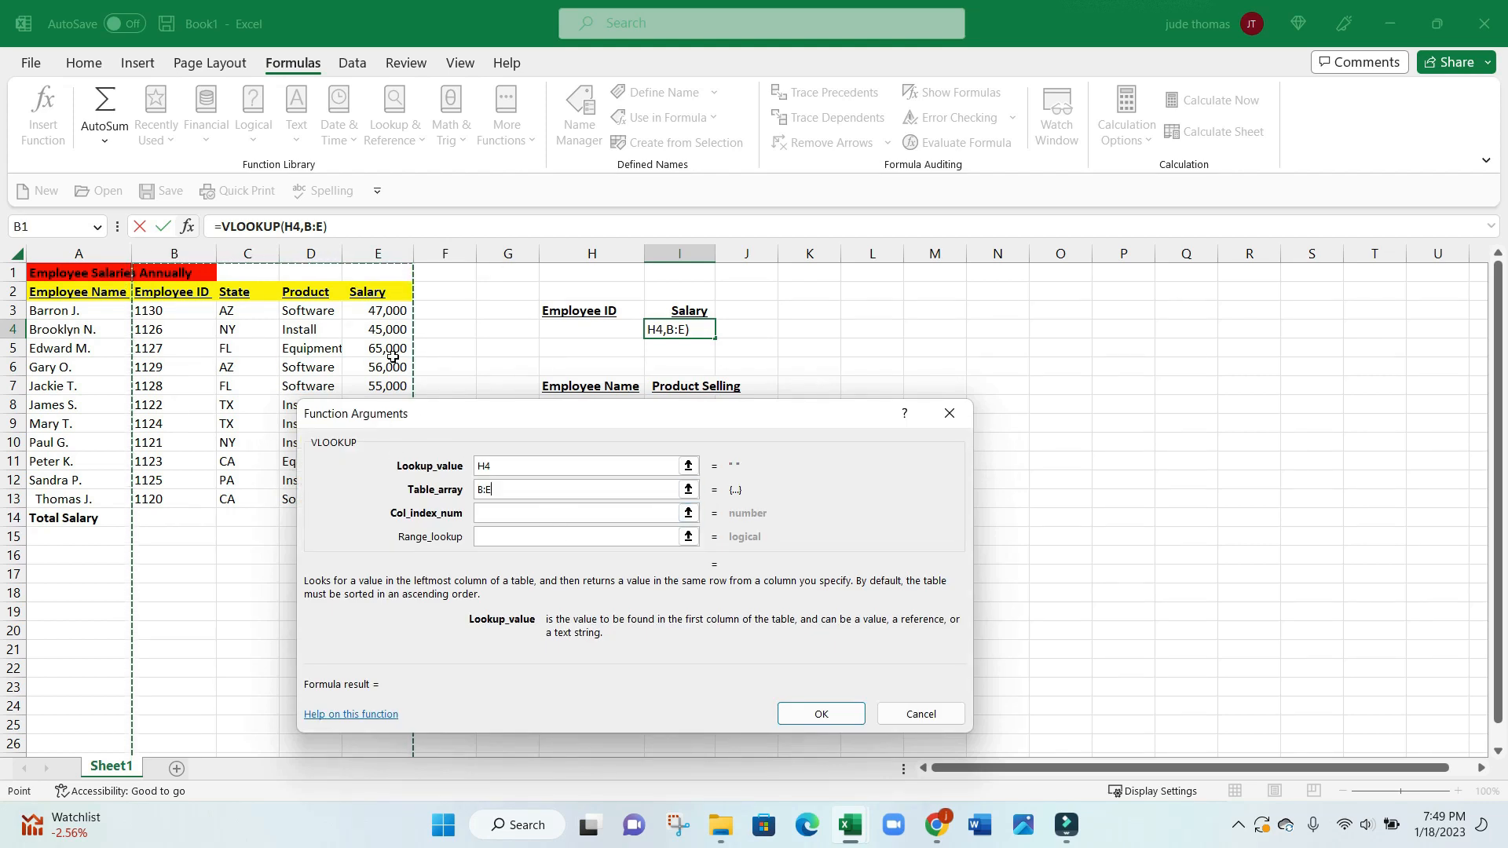
# Set the VLOOKUP column index number to 4 and the range lookup to FALSE.
pyautogui.click(488, 512)
pyautogui.click(509, 513)
pyautogui.write('4')
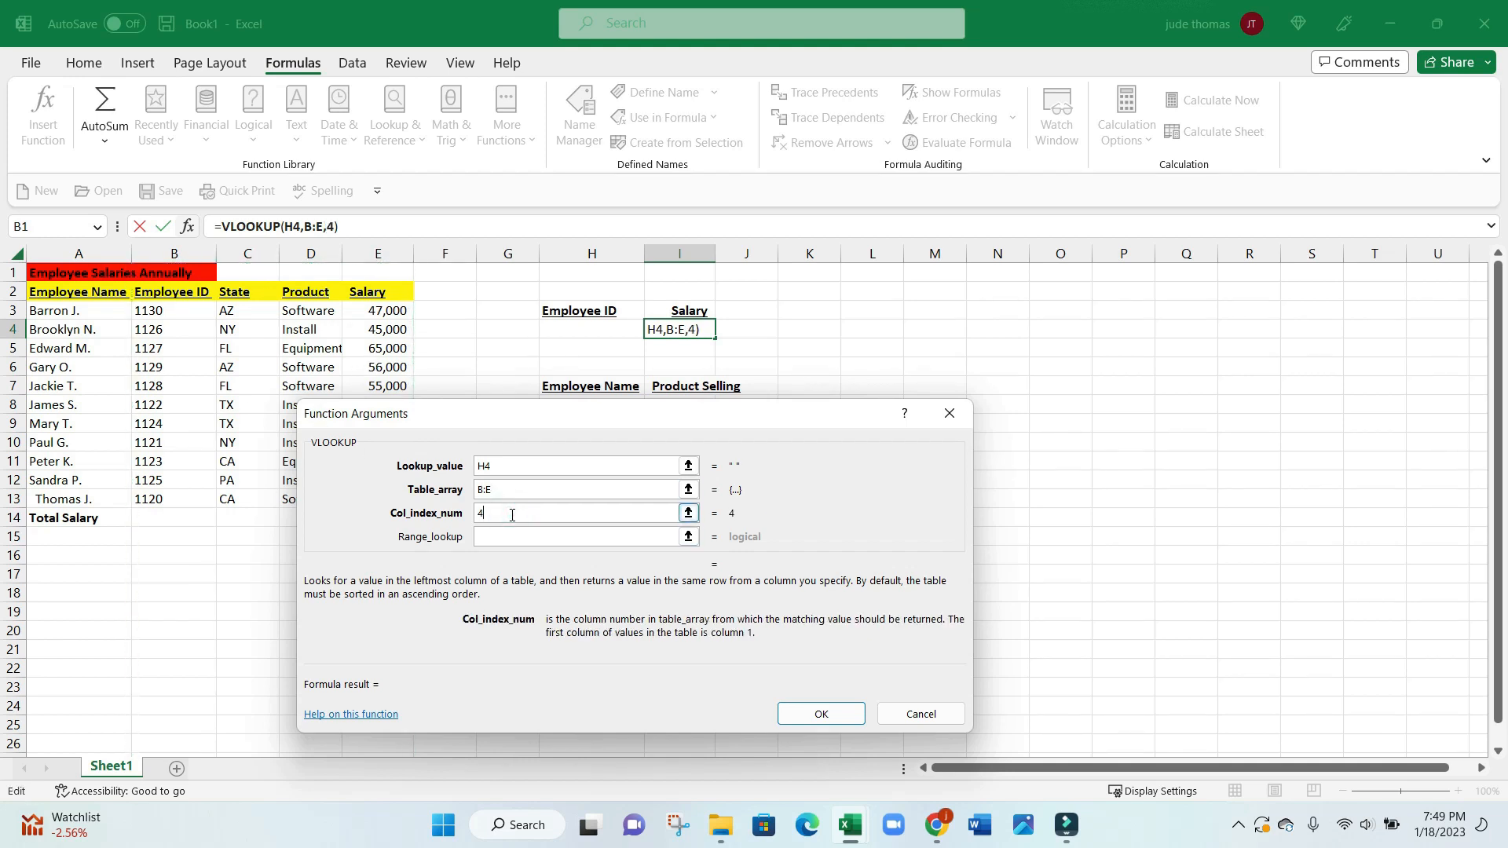
pyautogui.click(506, 535)
pyautogui.click(505, 539)
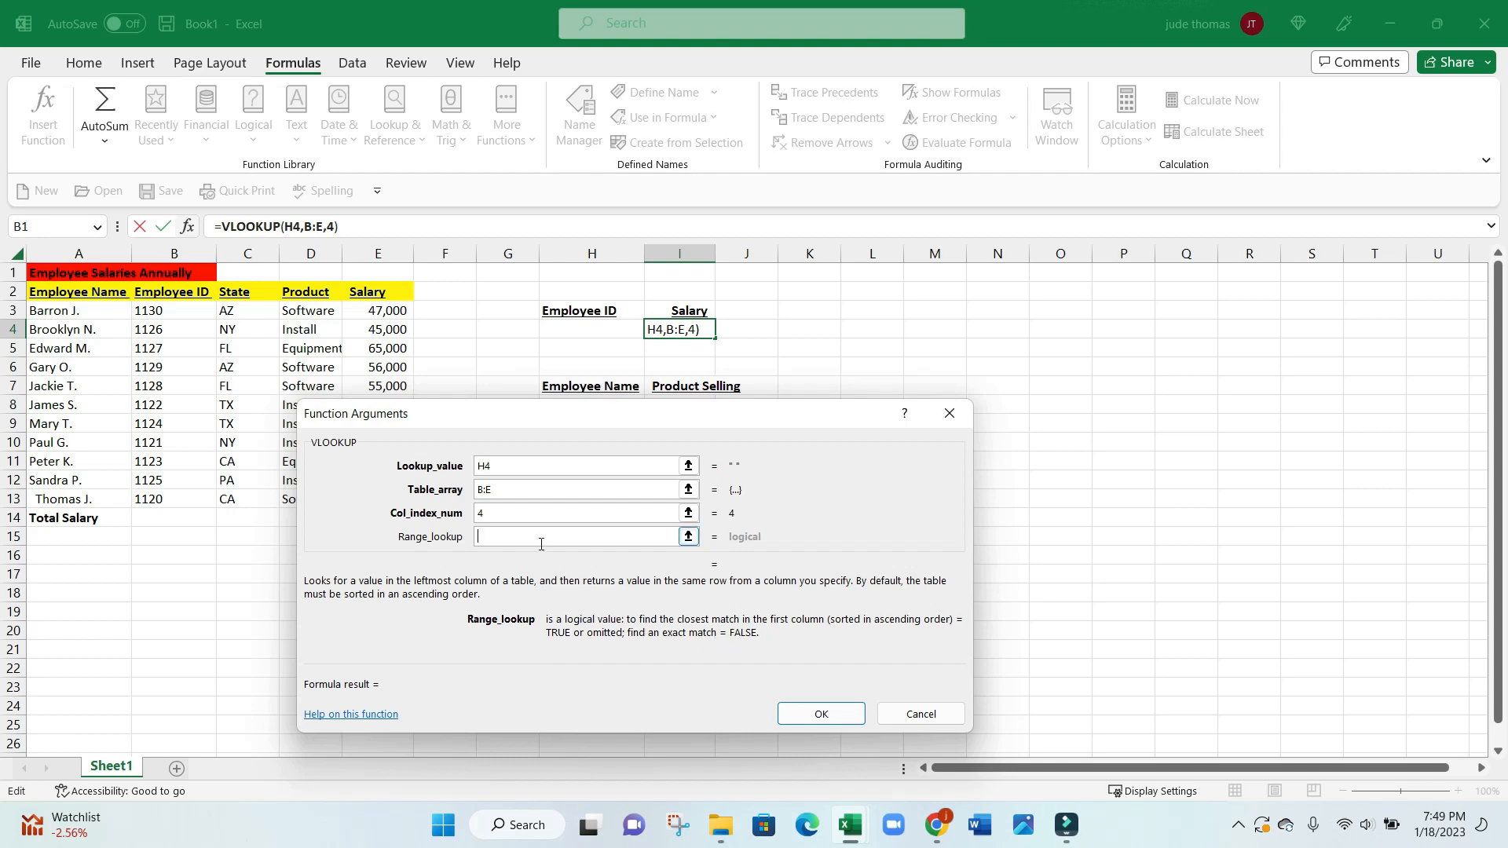
pyautogui.write('FALSE')
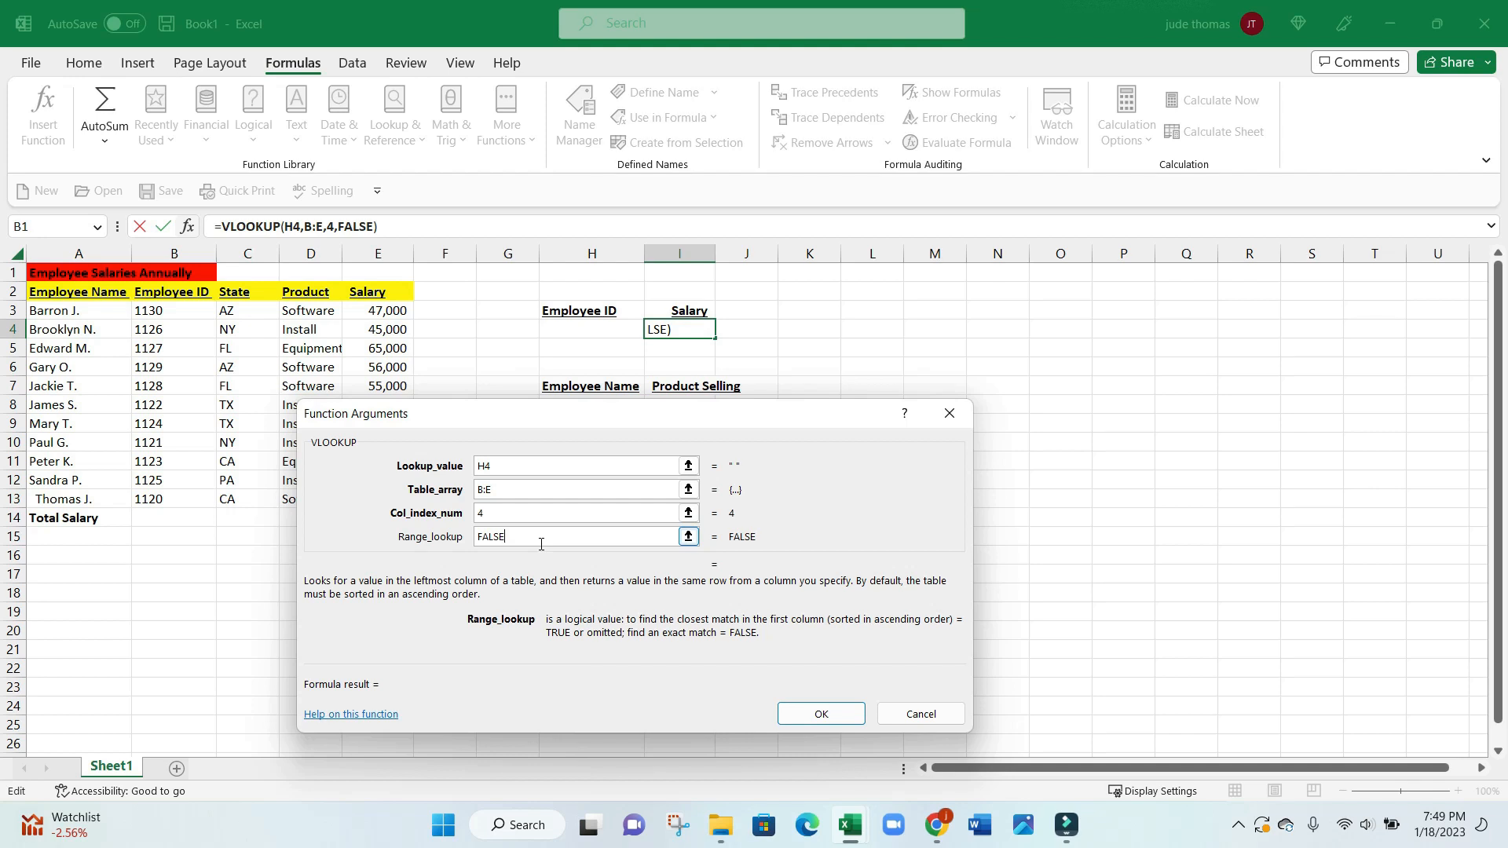
# Try TRUE as the range lookup in place of FALSE, and clear the entry again.
pyautogui.press('BackSpace')
pyautogui.press('BackSpace')
pyautogui.press('BackSpace')
pyautogui.press('BackSpace')
pyautogui.press('BackSpace')
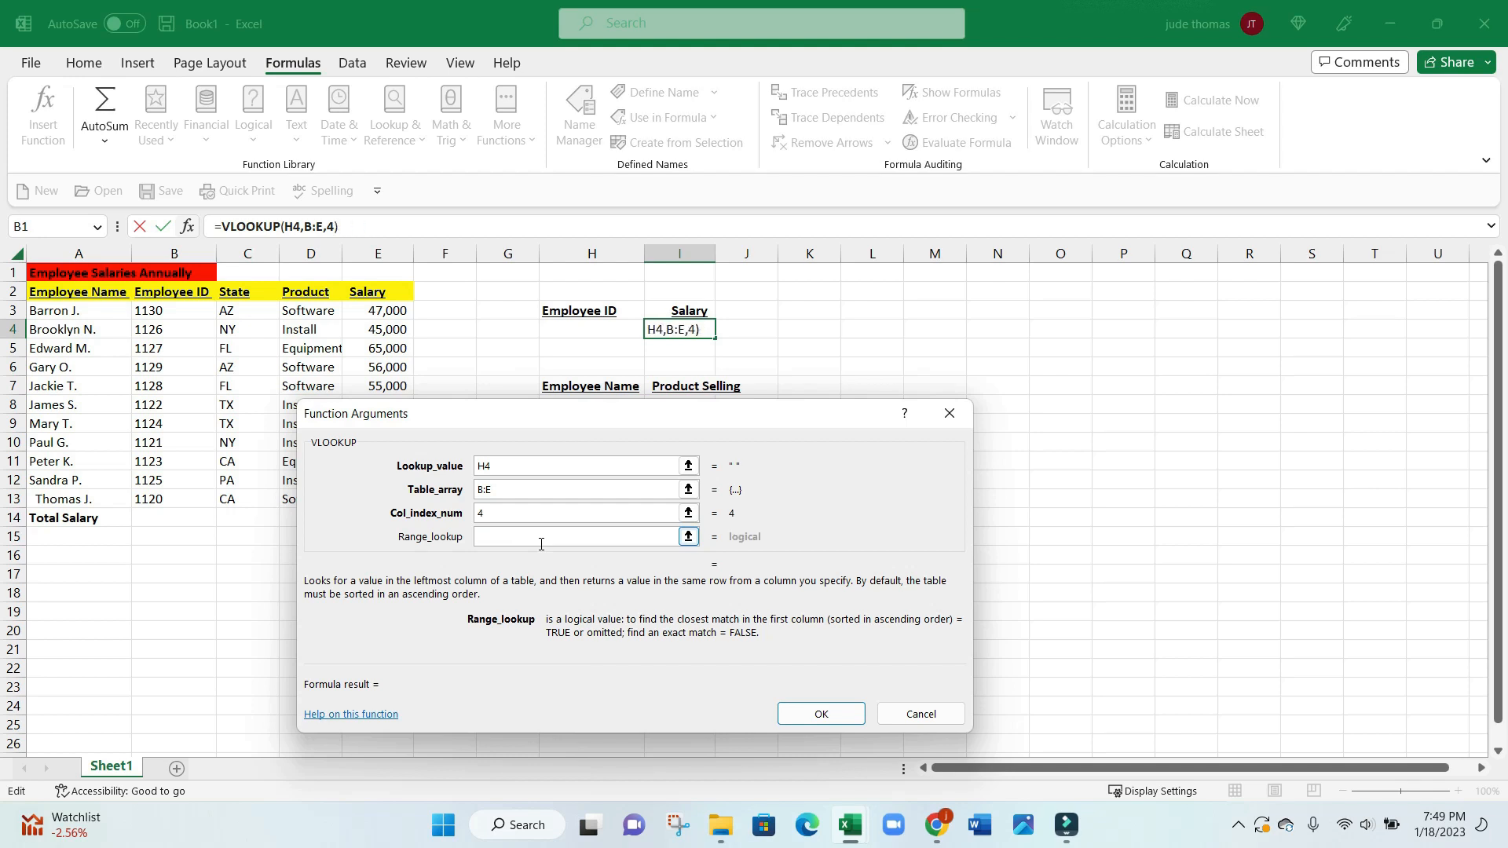
pyautogui.write('TRUE')
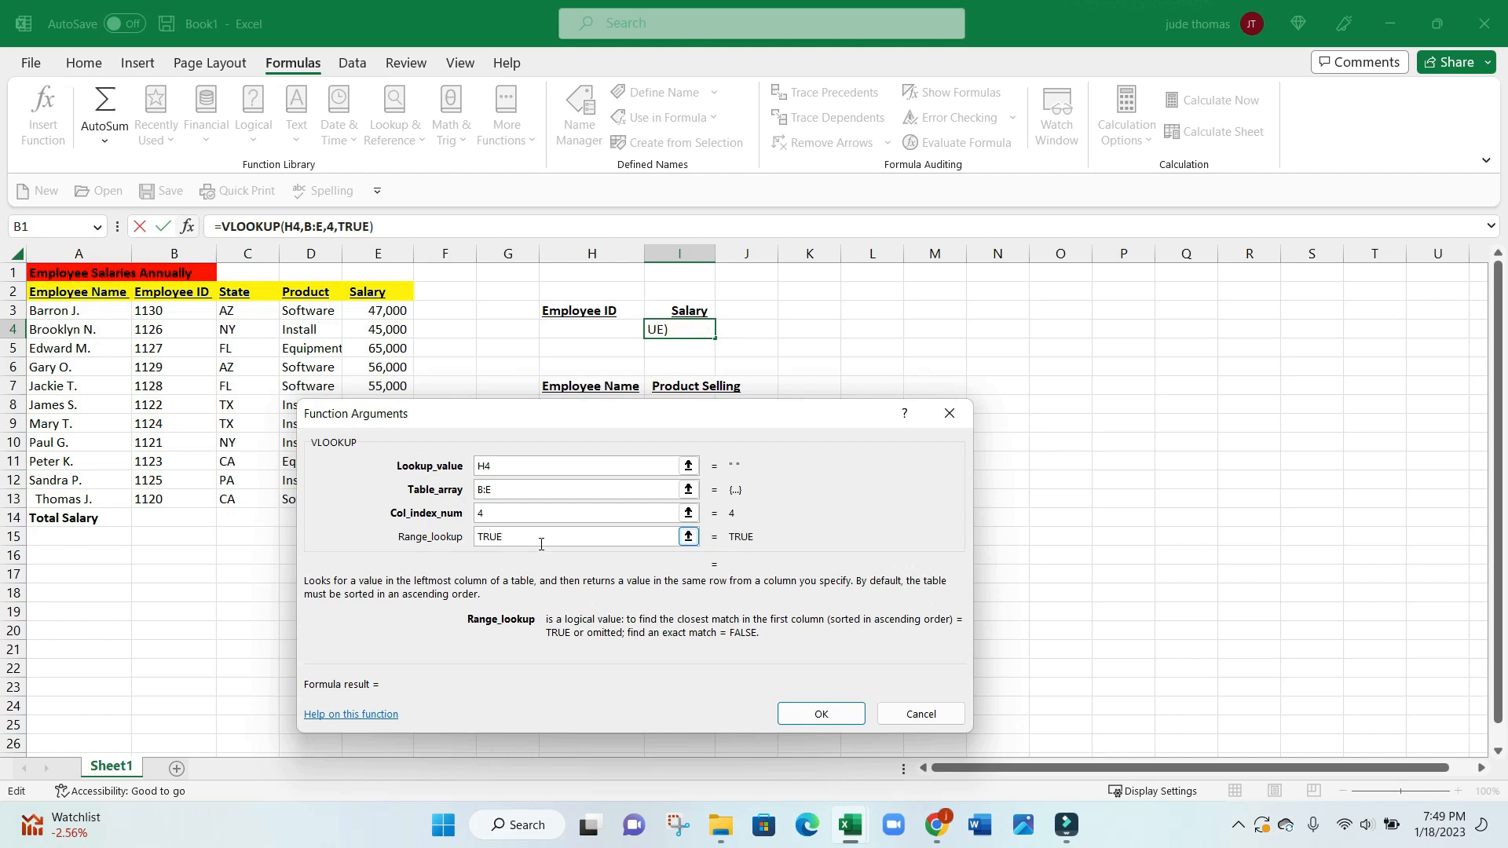
pyautogui.press('BackSpace')
pyautogui.press('BackSpace')
pyautogui.press('BackSpace')
pyautogui.press('BackSpace')
# Set the range lookup to FALSE and complete the VLOOKUP formula in cell I4.
pyautogui.write('FALSE')
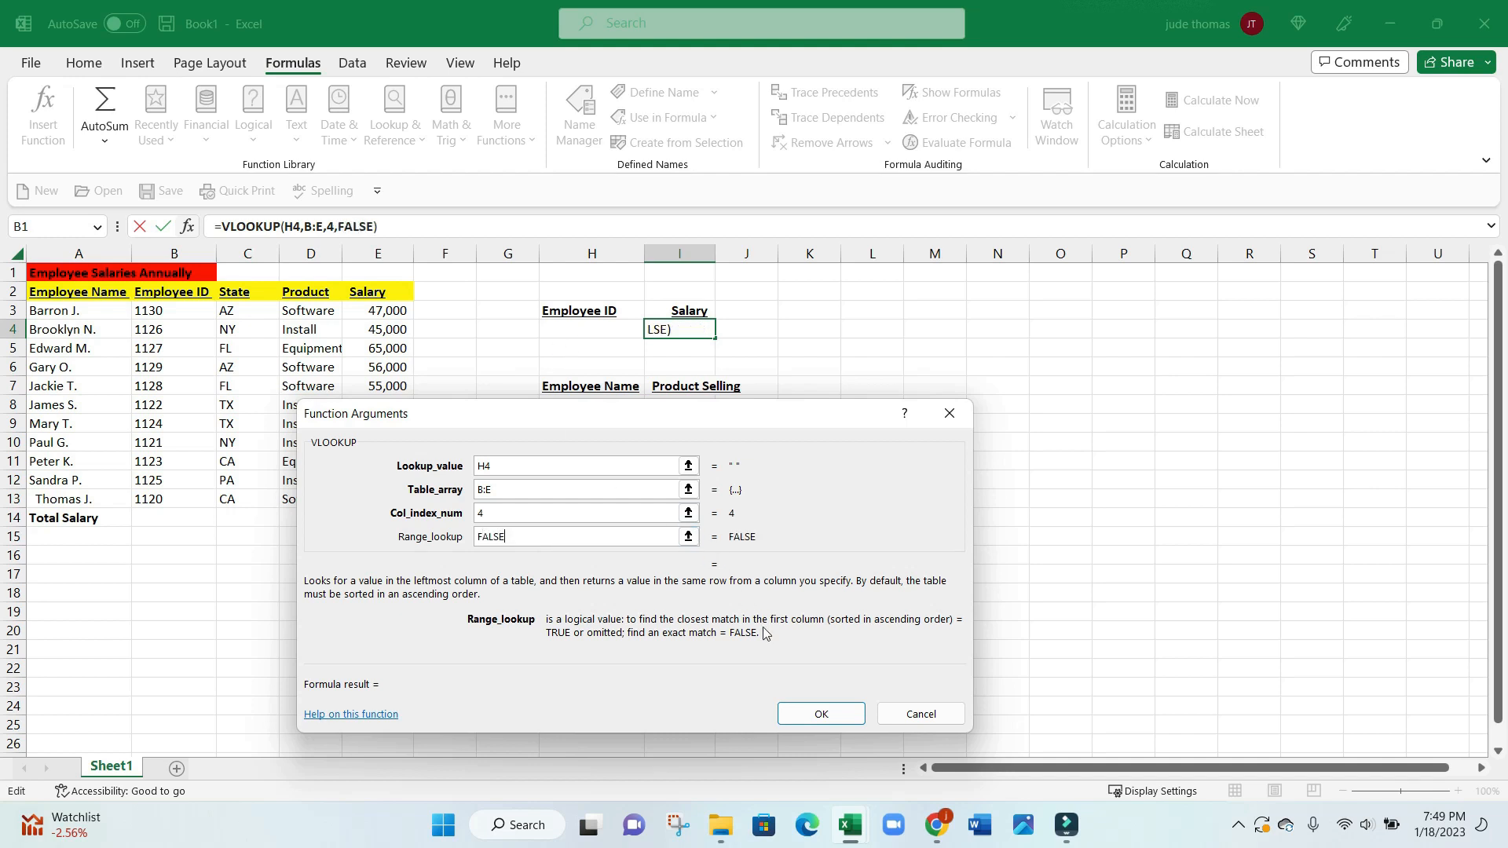
pyautogui.click(825, 723)
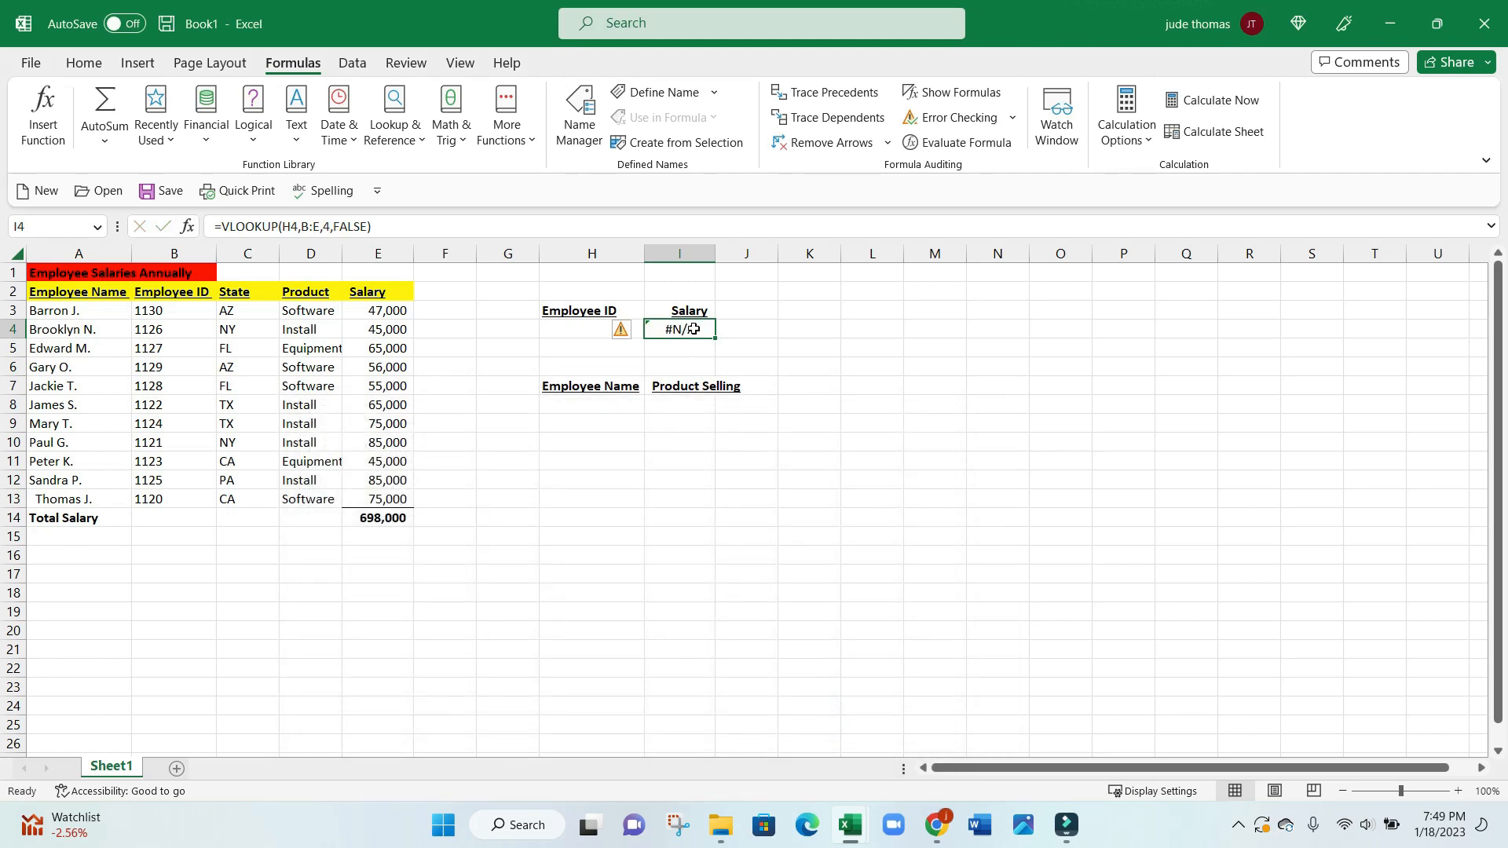
# Inspect the empty lookup cell H4 and the ranges referenced by the VLOOKUP formula in I4.
pyautogui.click(604, 329)
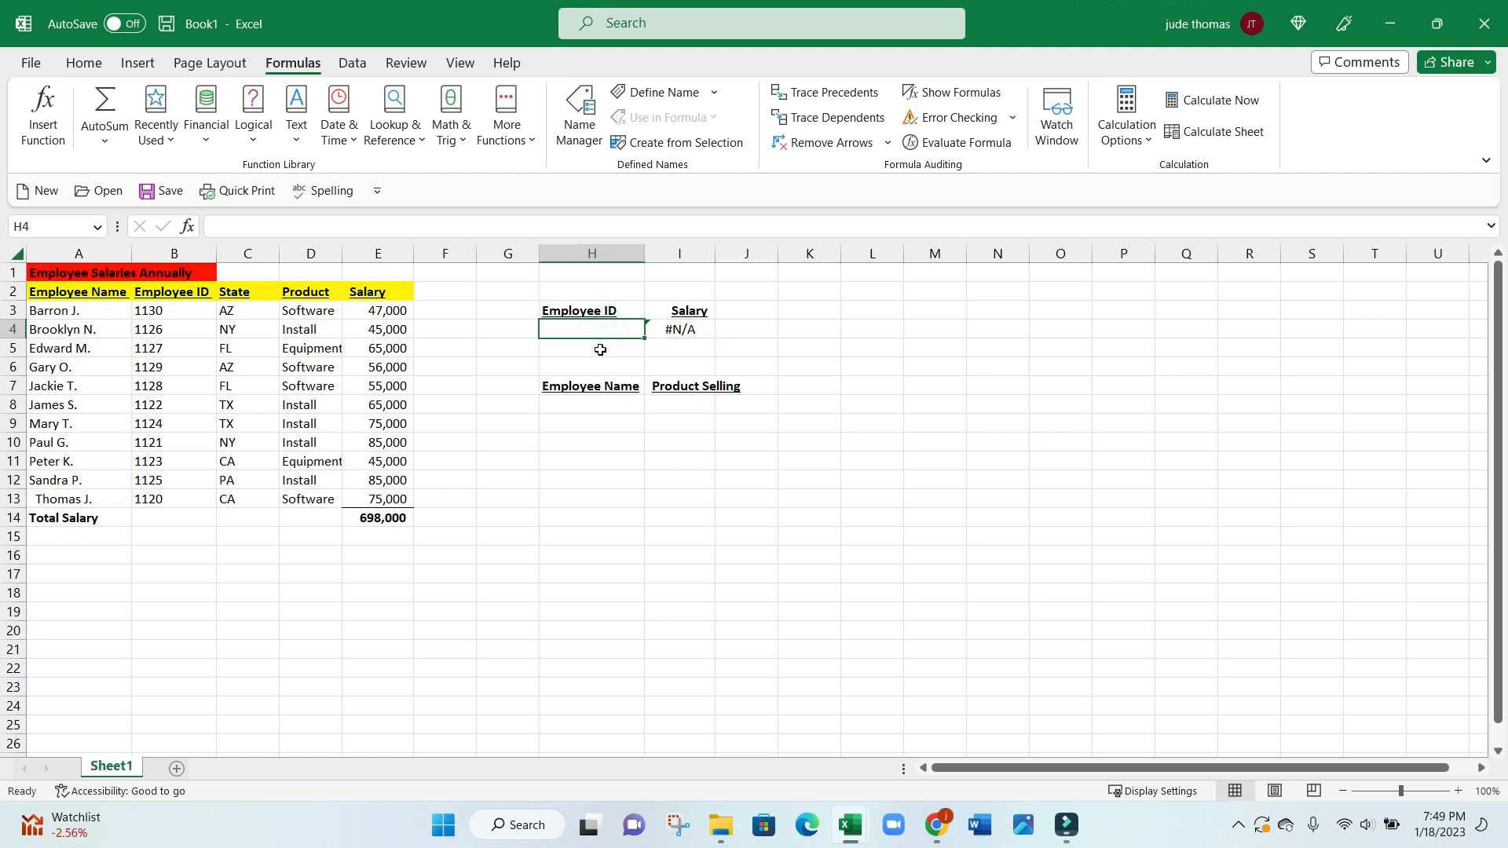
pyautogui.click(667, 330)
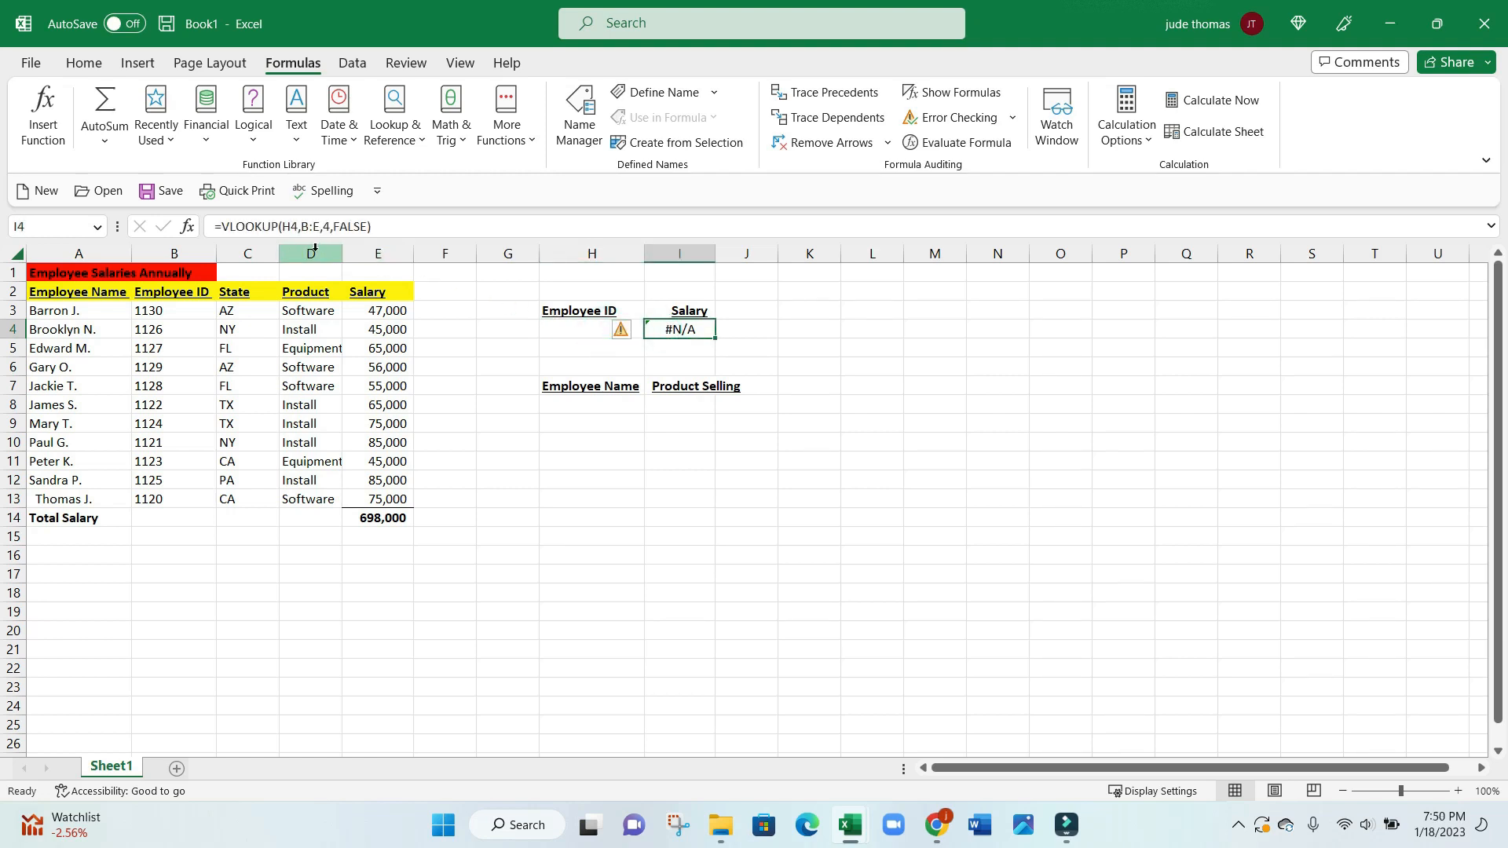
pyautogui.press('F2')
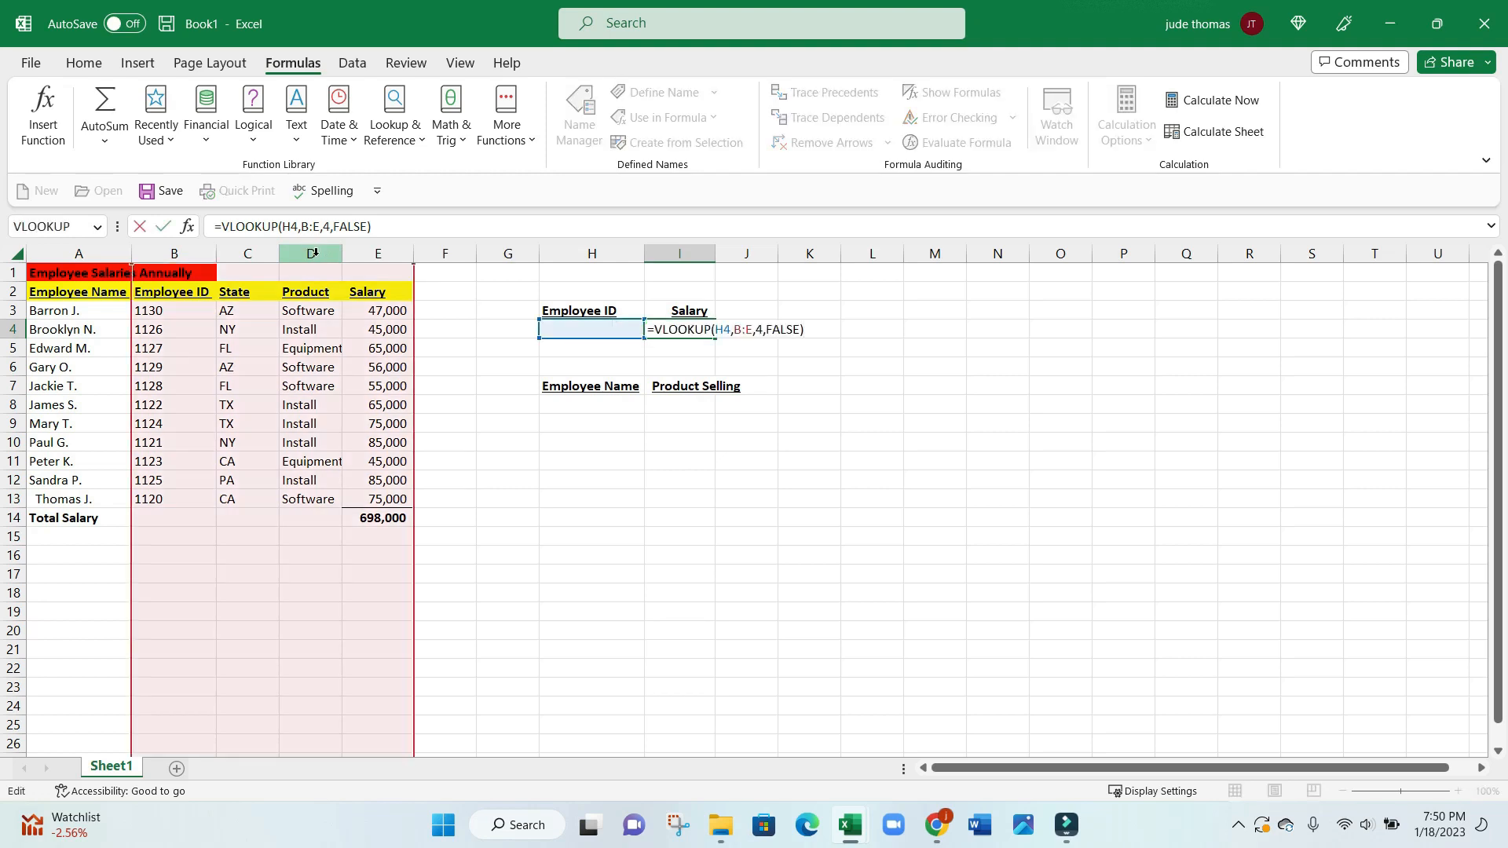
pyautogui.press('Escape')
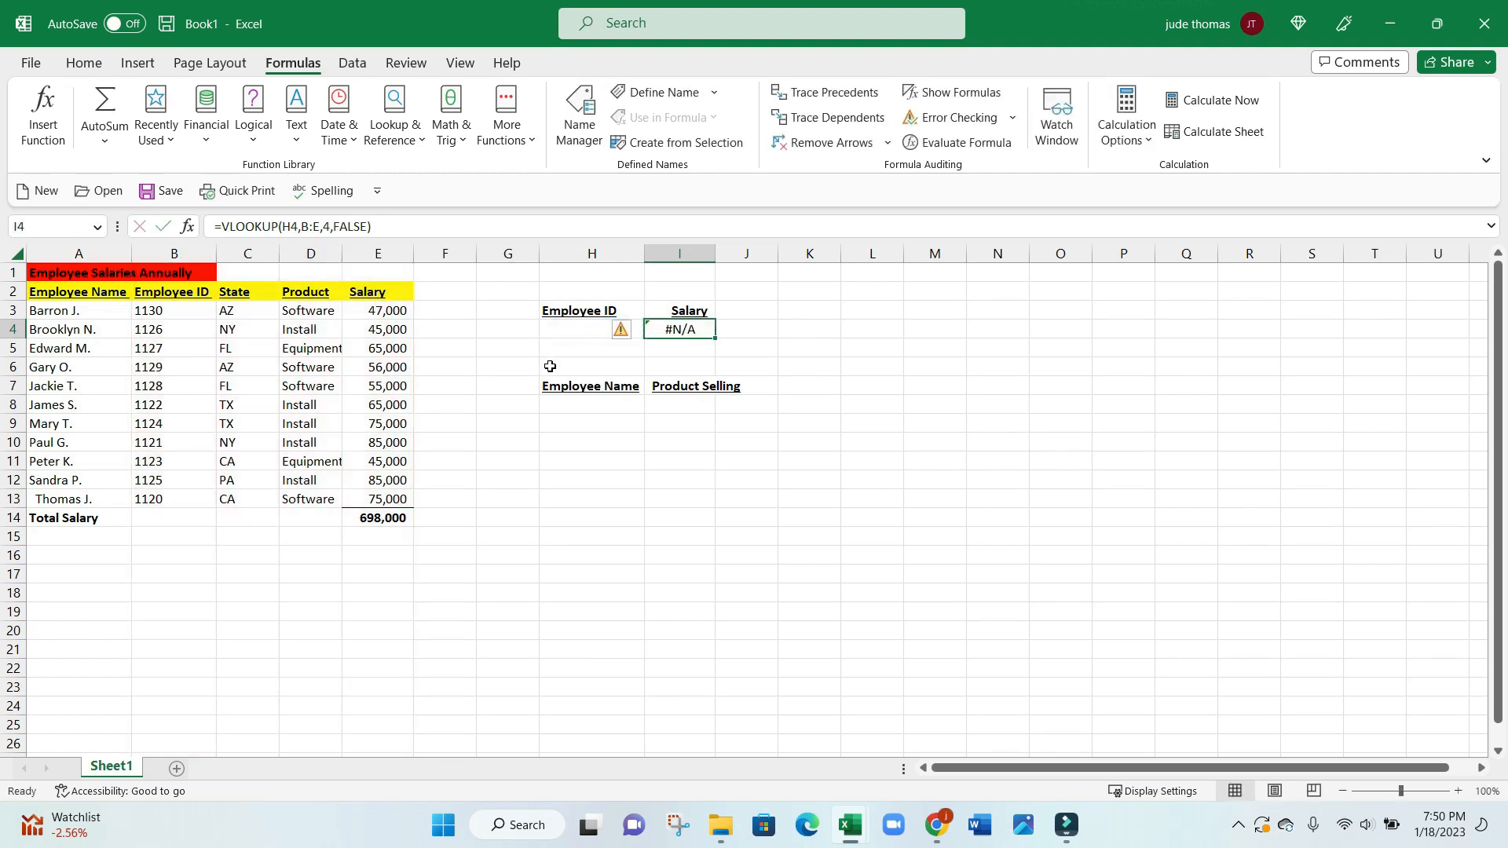
# Test the salary lookup by entering the employee ID from B3 in cell H4, and replace it with the ID from B8.
pyautogui.click(564, 328)
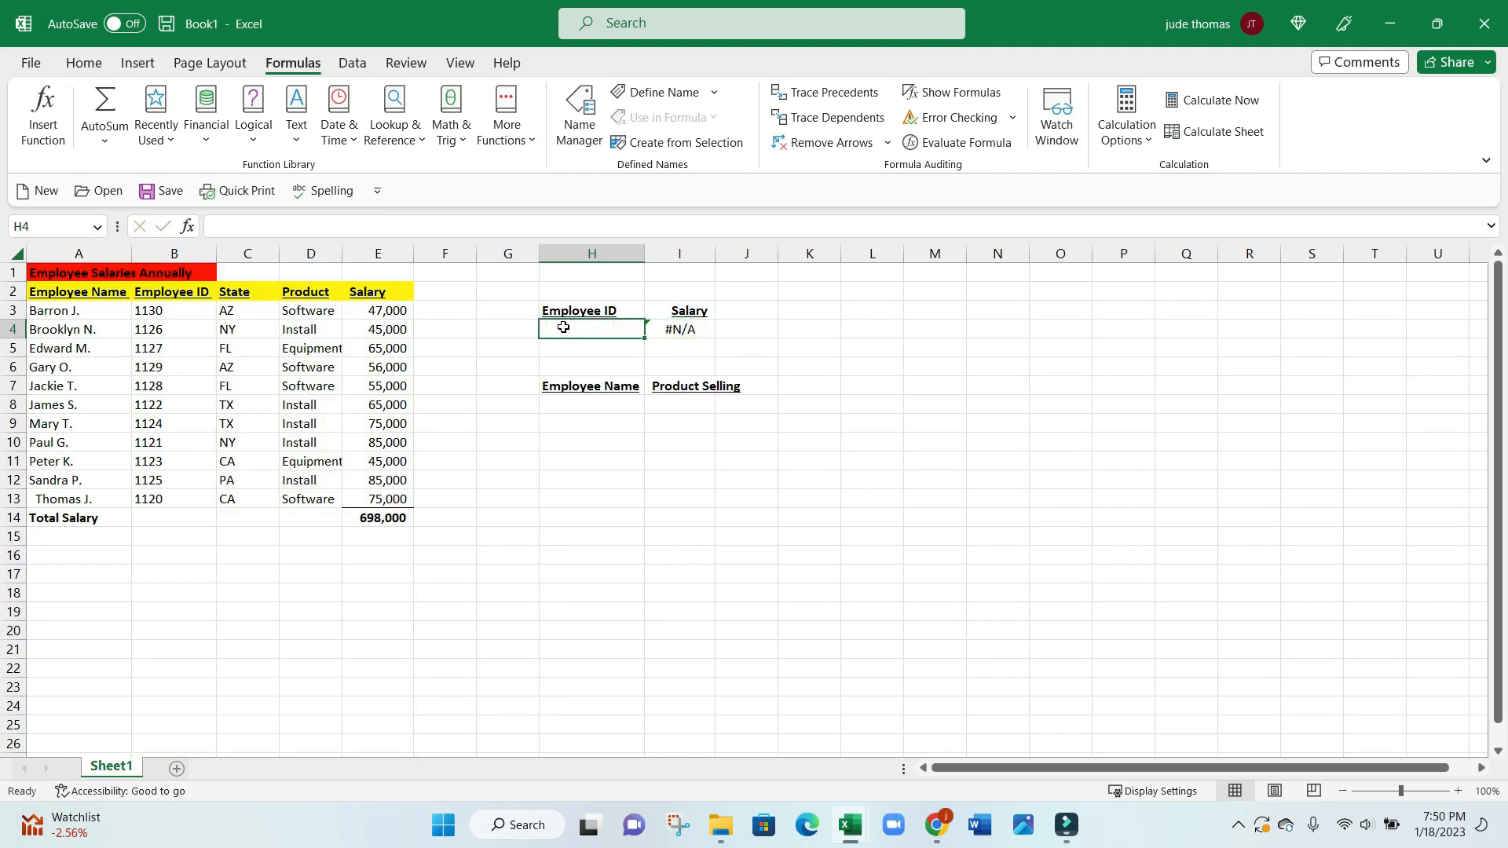
pyautogui.write('1130')
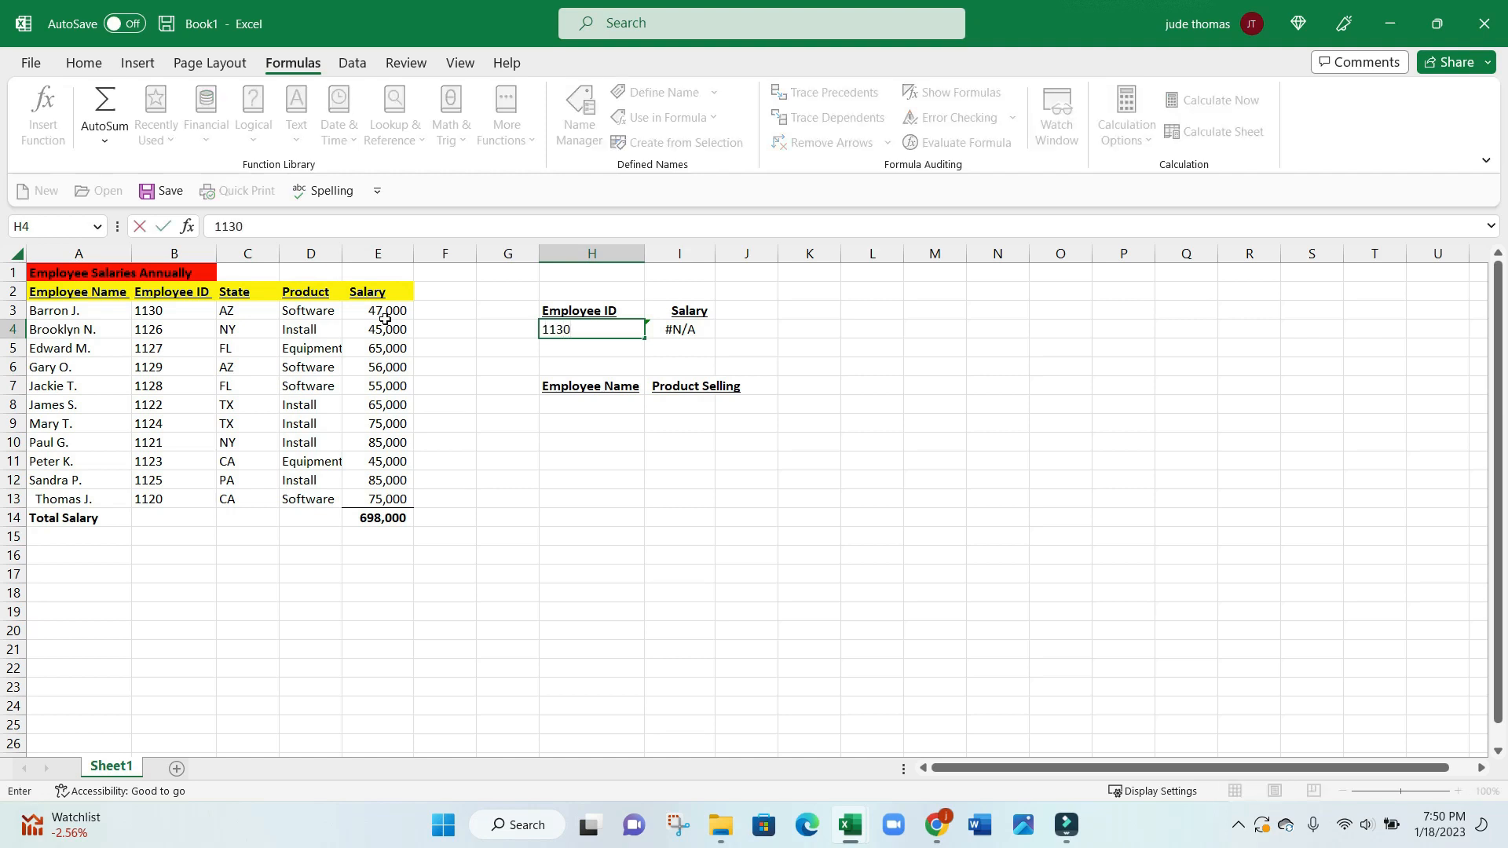
pyautogui.press('Return')
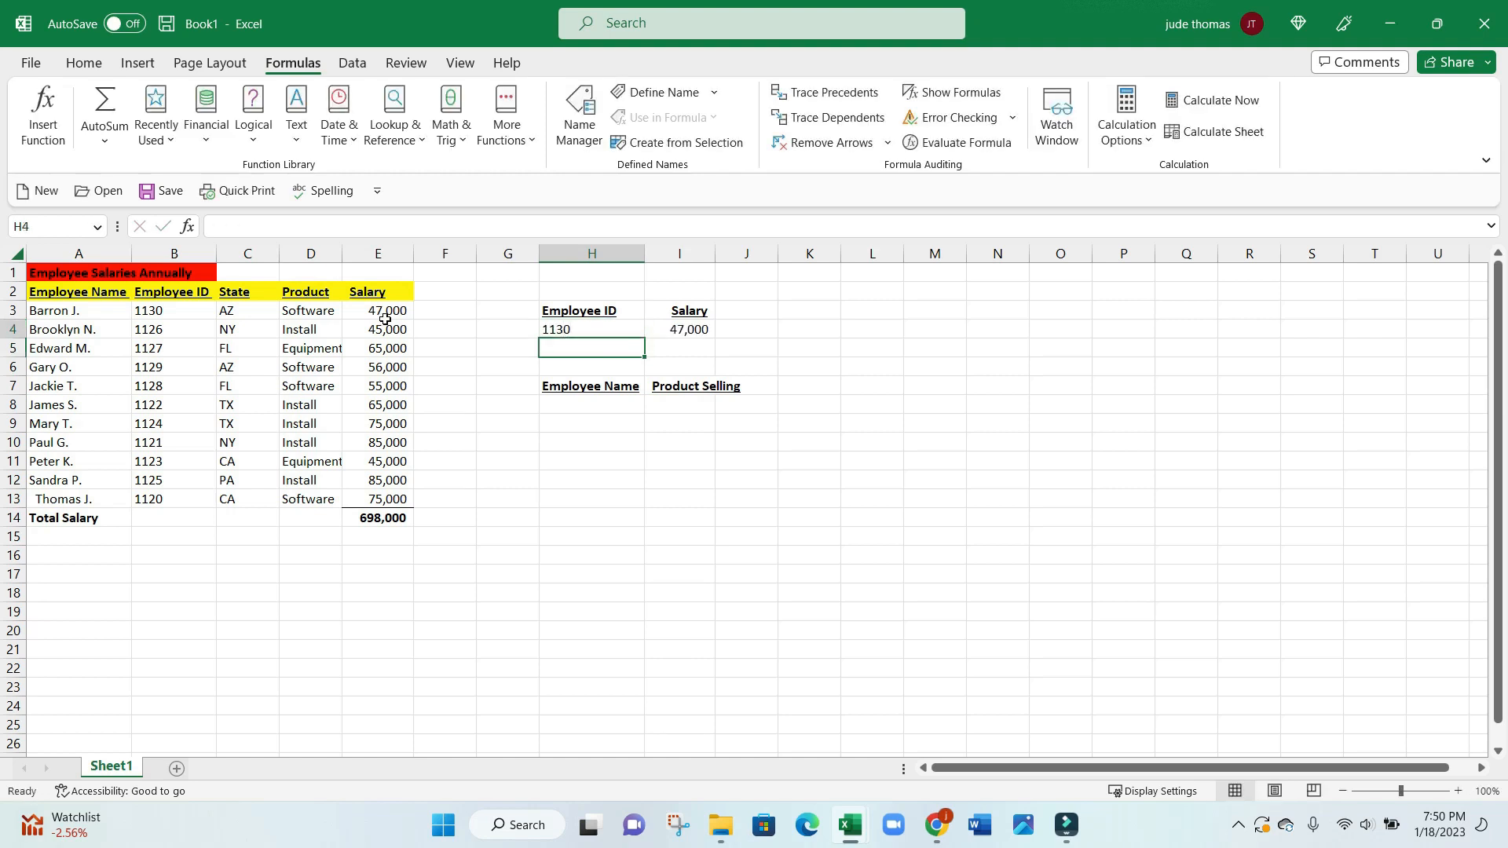
pyautogui.press('Up')
pyautogui.write('1122')
pyautogui.press('Return')
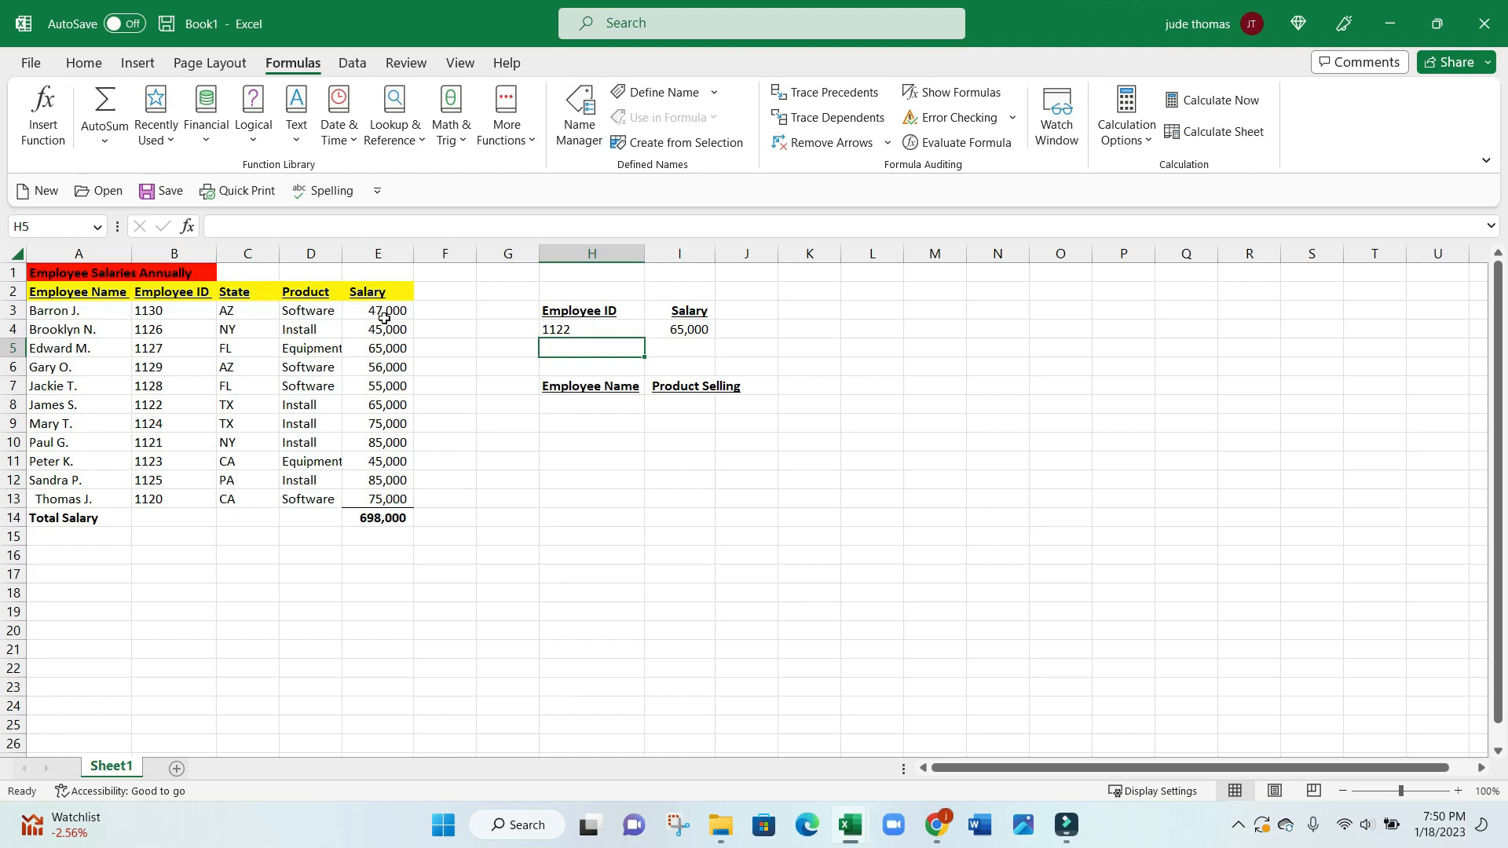
# Start a VLOOKUP formula in cell I8 with H8 as the lookup value and columns A:E as the table array.
pyautogui.click(688, 408)
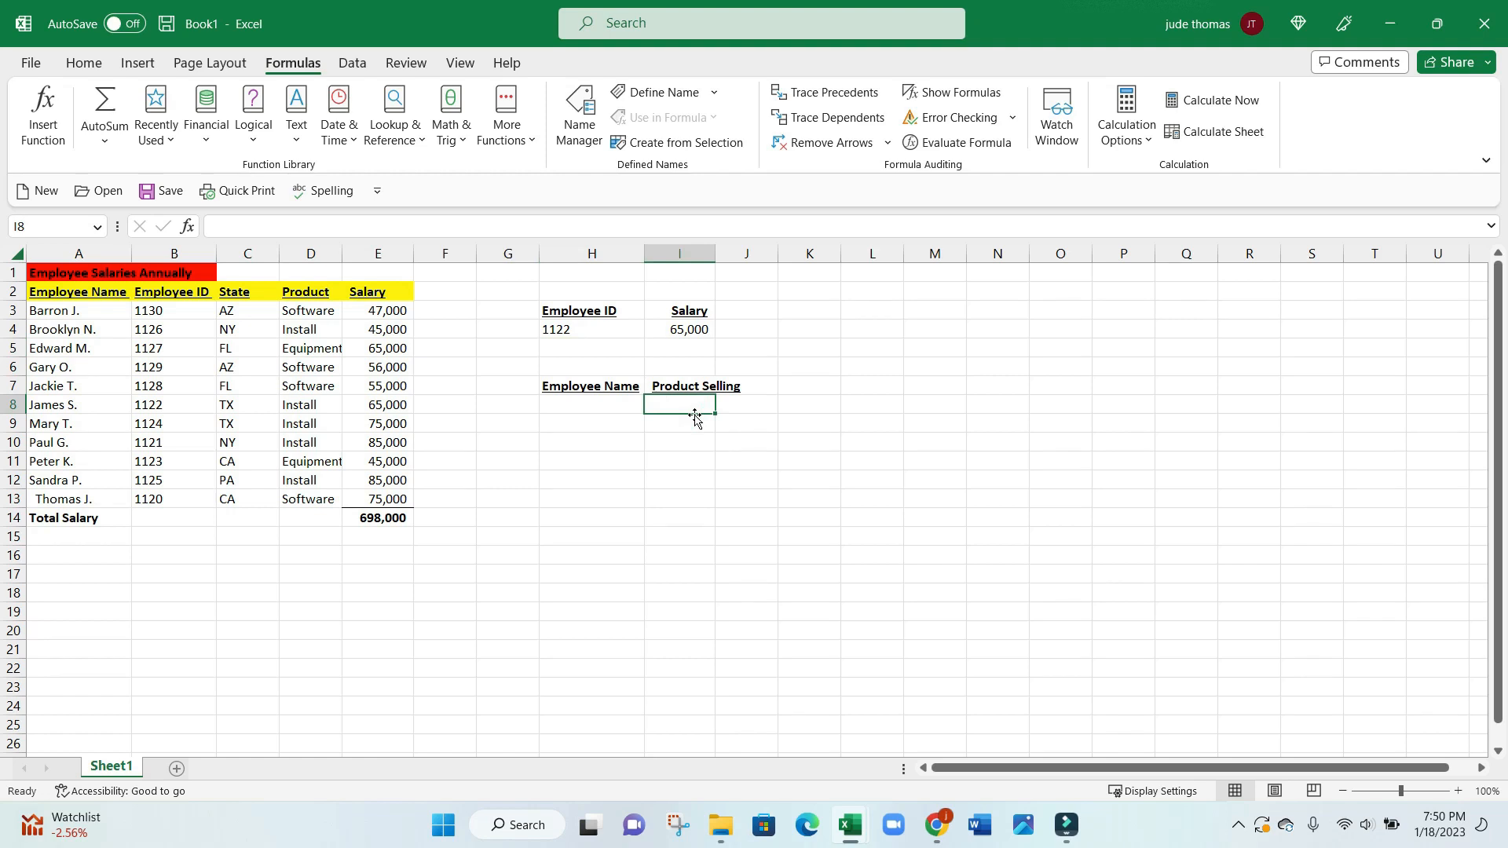
pyautogui.write('=v')
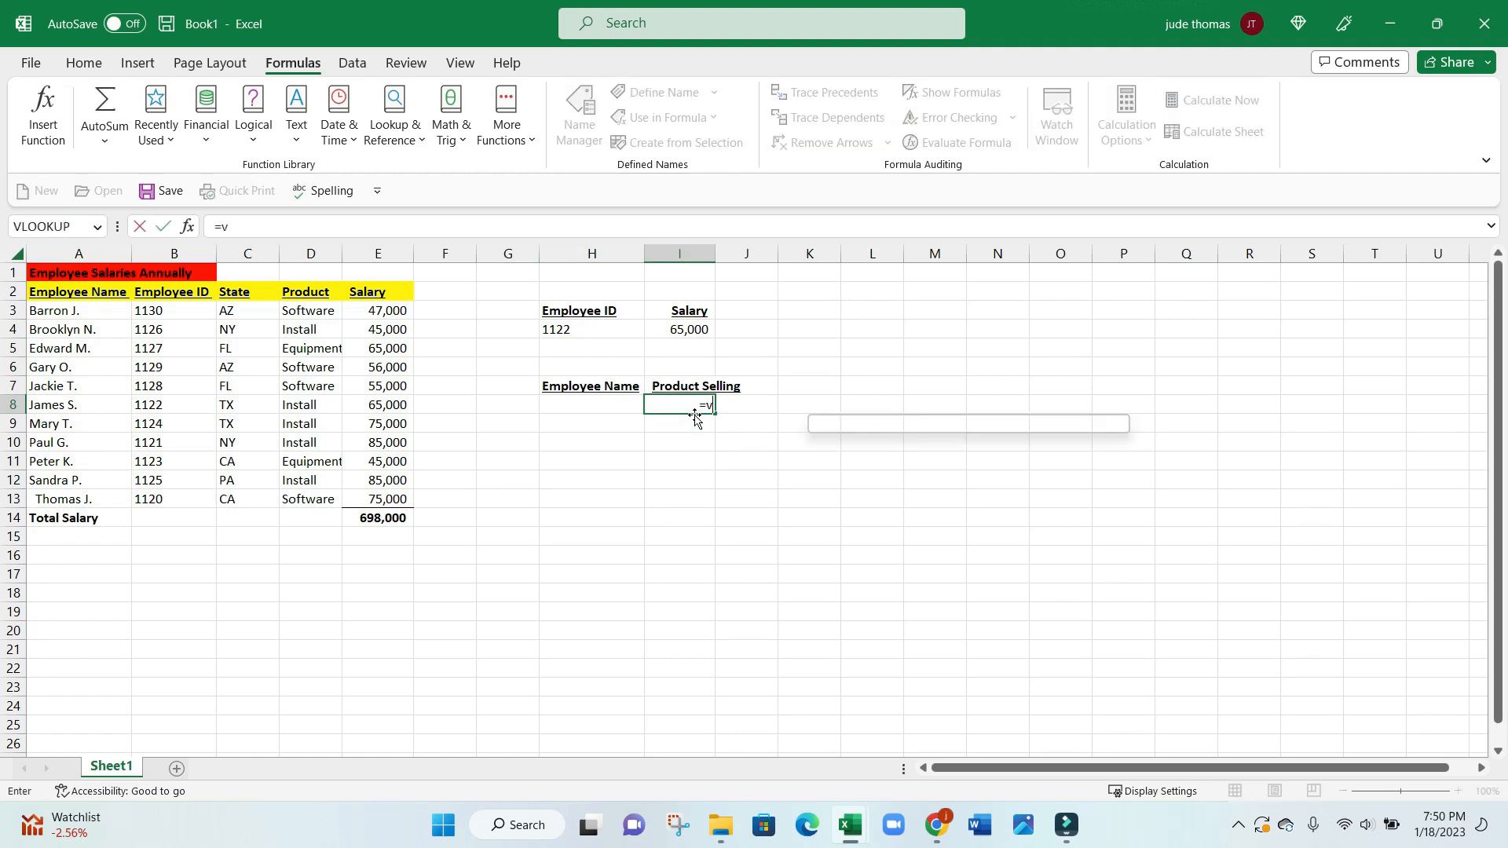
pyautogui.write('lookup')
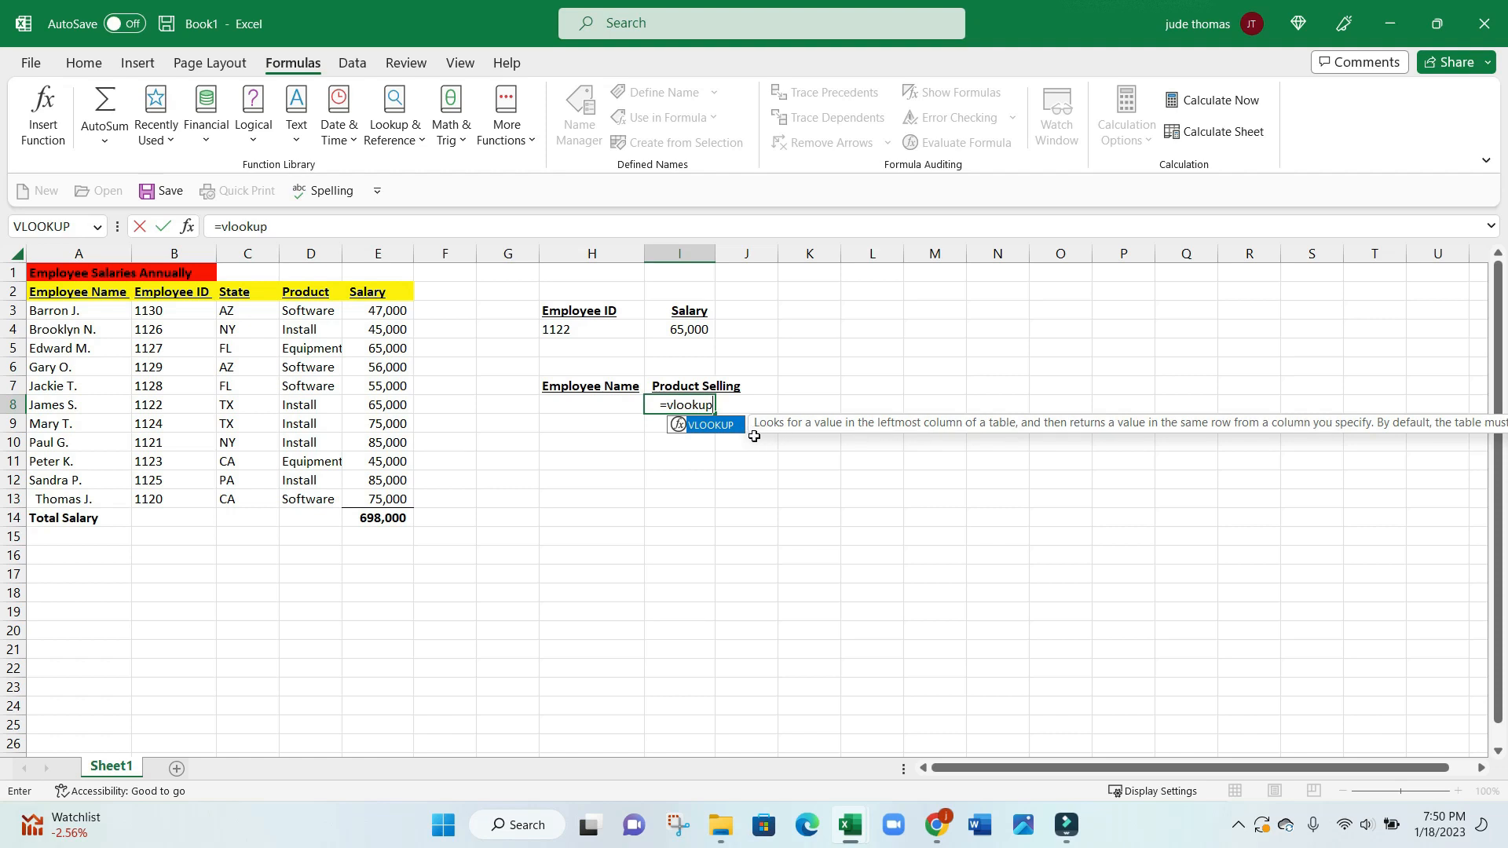
pyautogui.write('(')
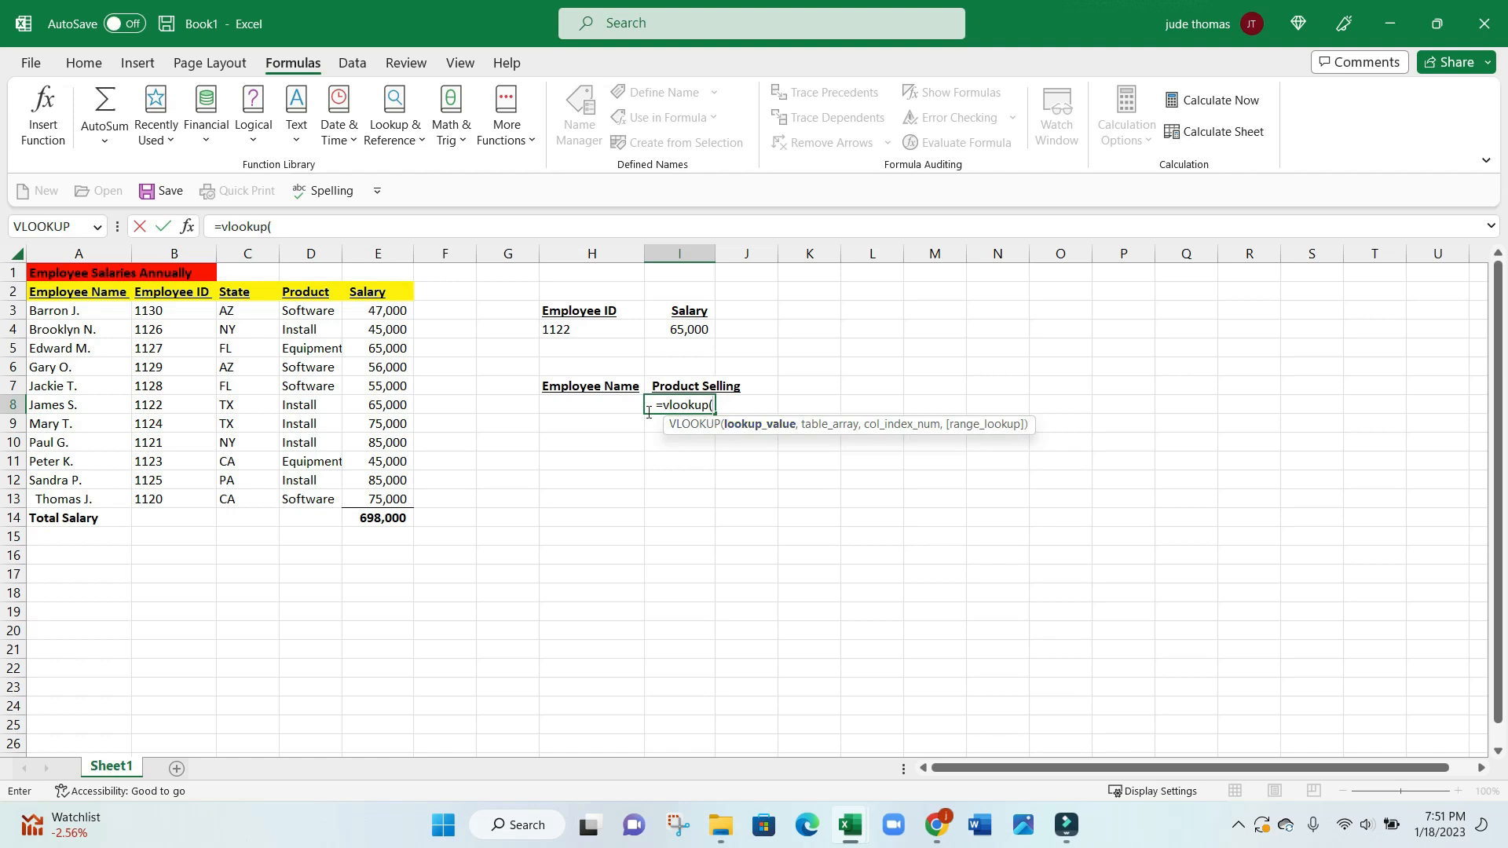
pyautogui.click(600, 406)
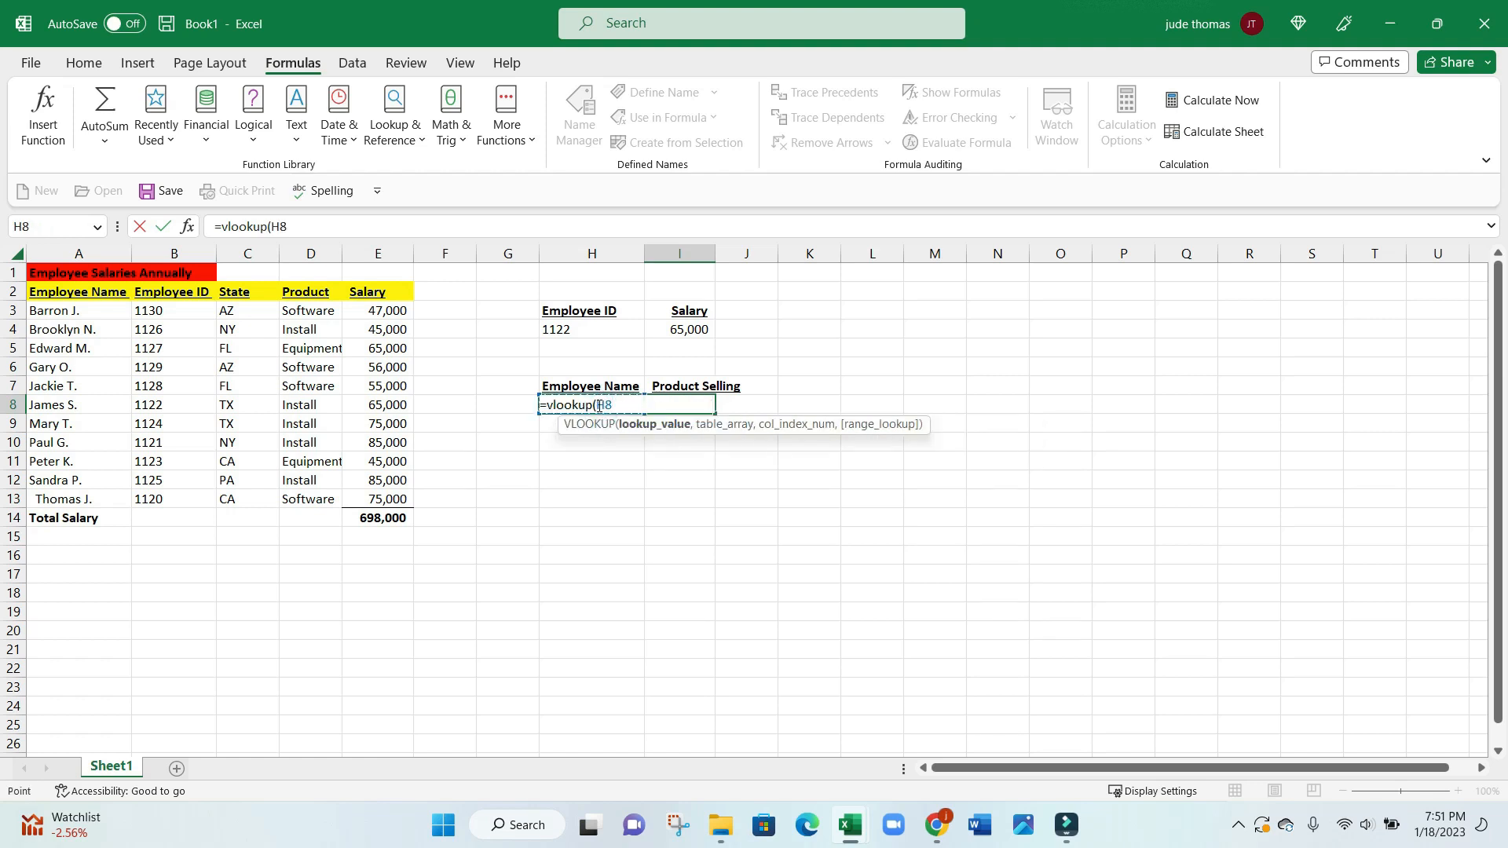
pyautogui.write(',')
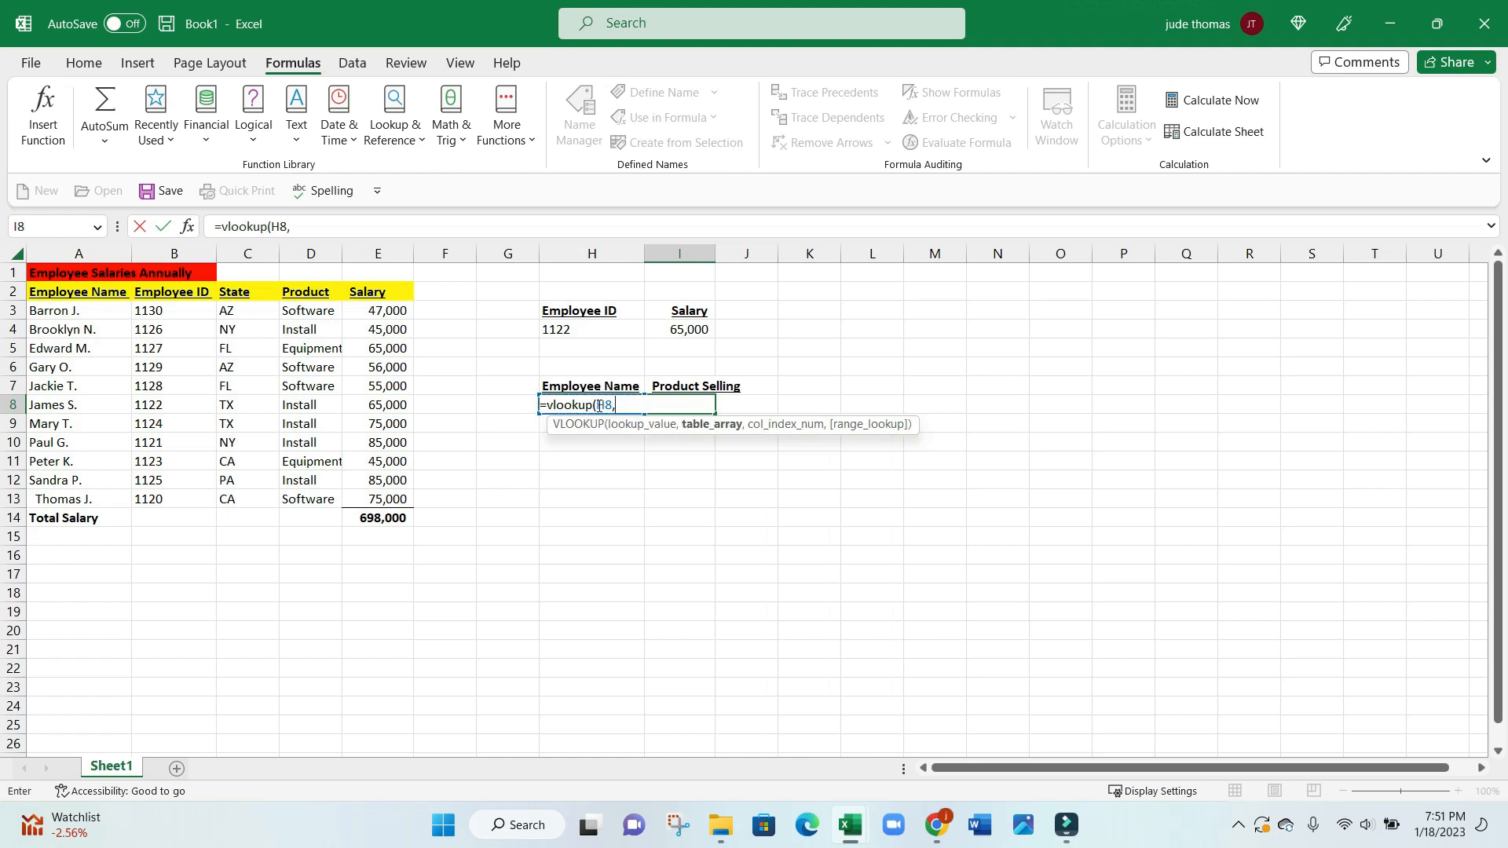
pyautogui.click(72, 257)
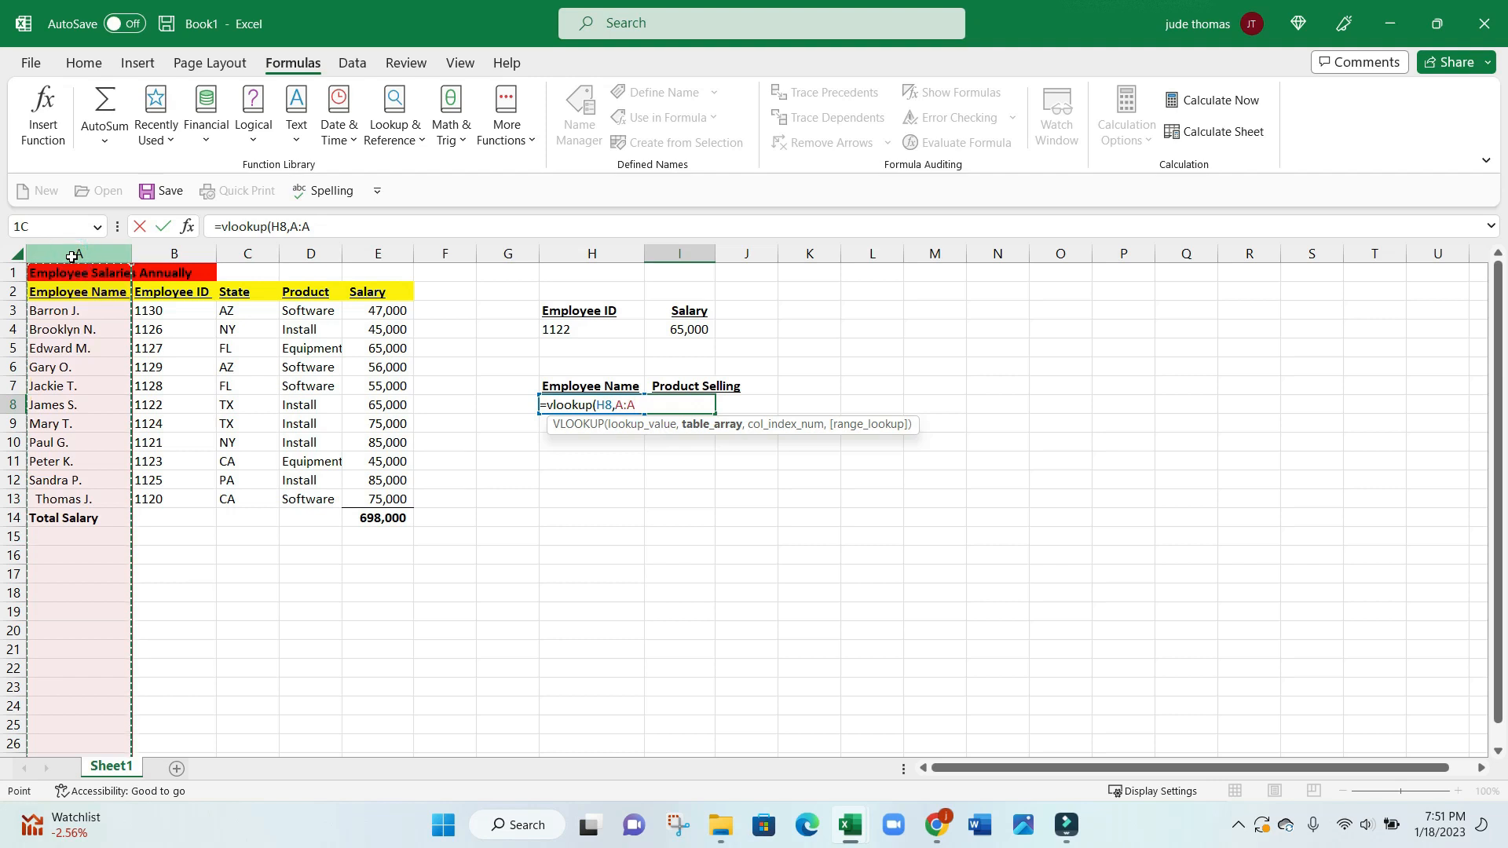
pyautogui.moveTo(71, 257); pyautogui.dragTo(387, 279)
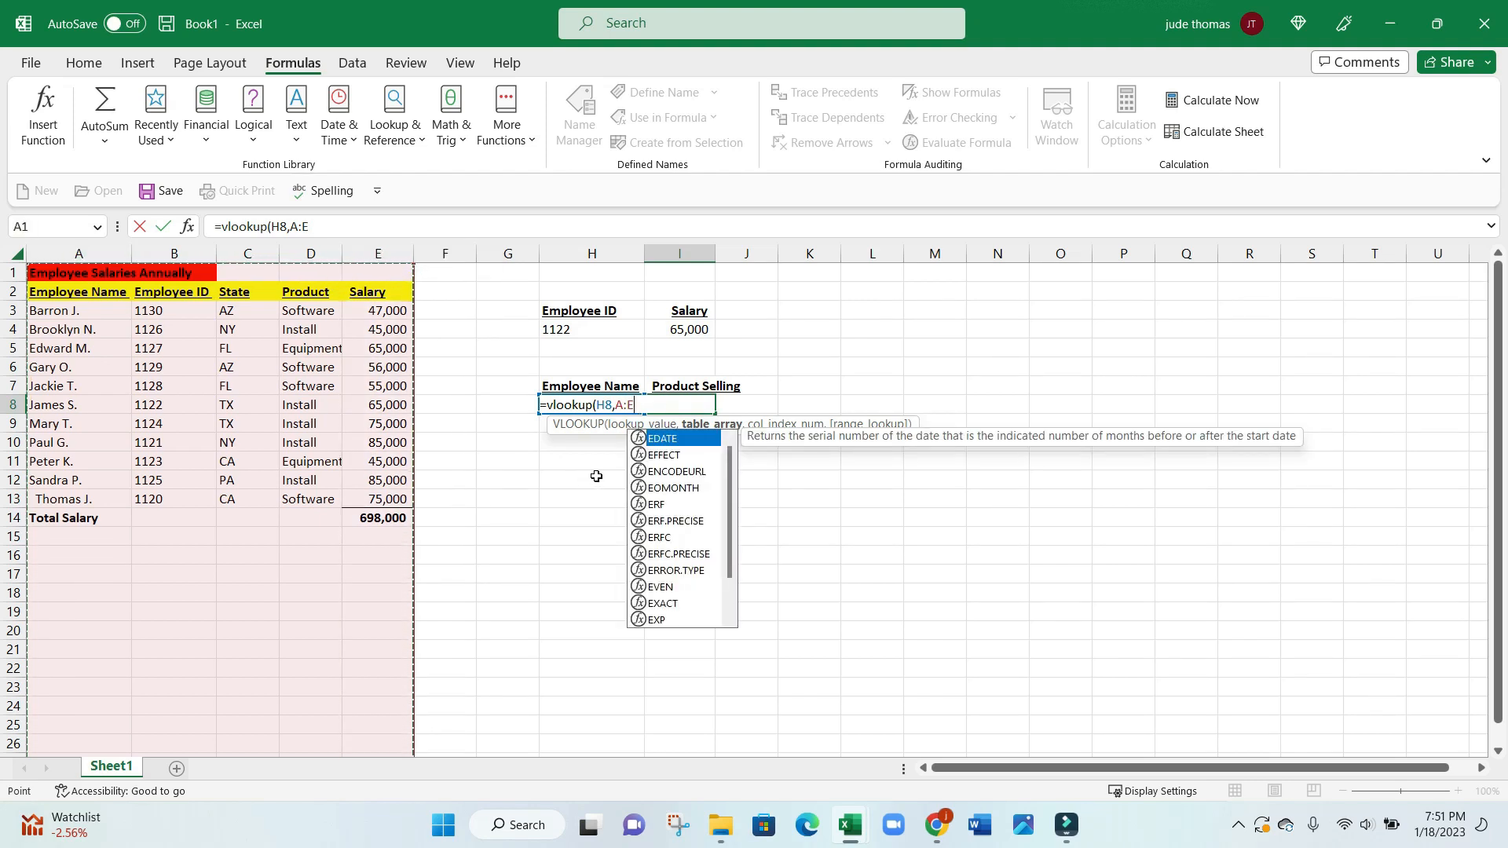
pyautogui.write(',')
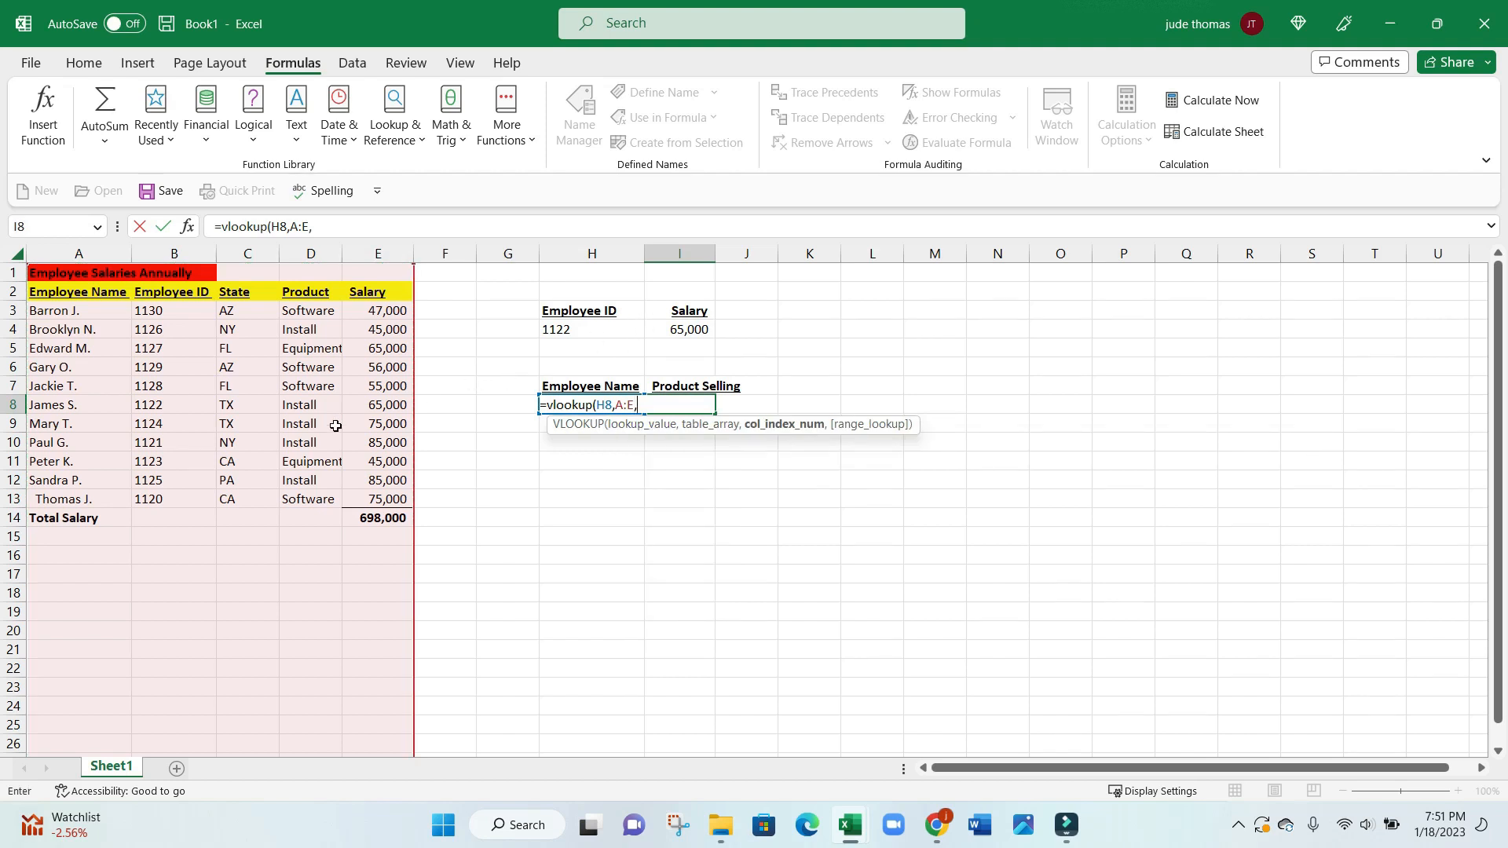
pyautogui.click(105, 356)
pyautogui.click(157, 353)
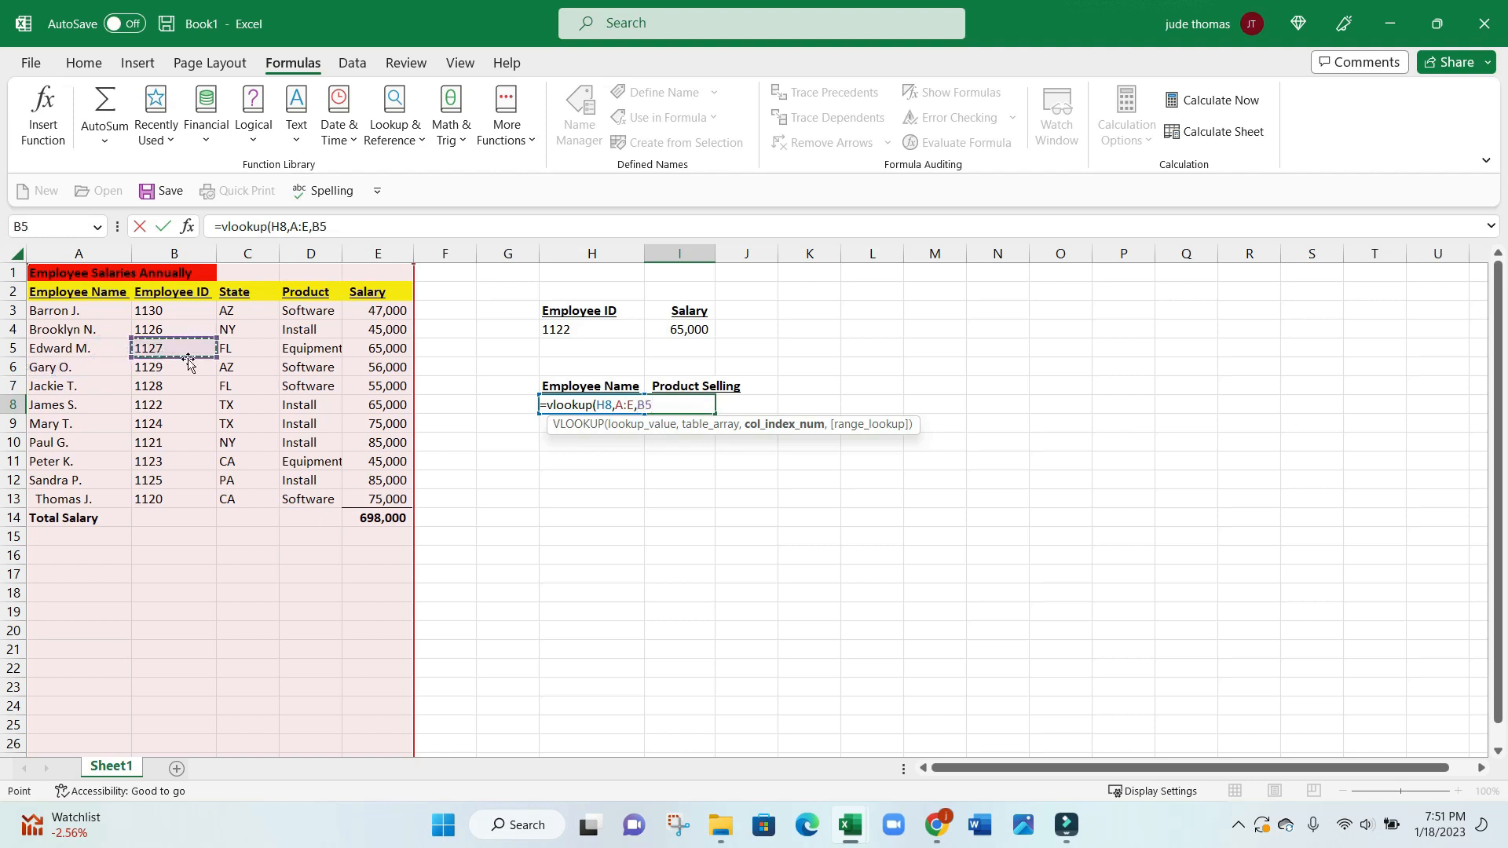
pyautogui.click(322, 368)
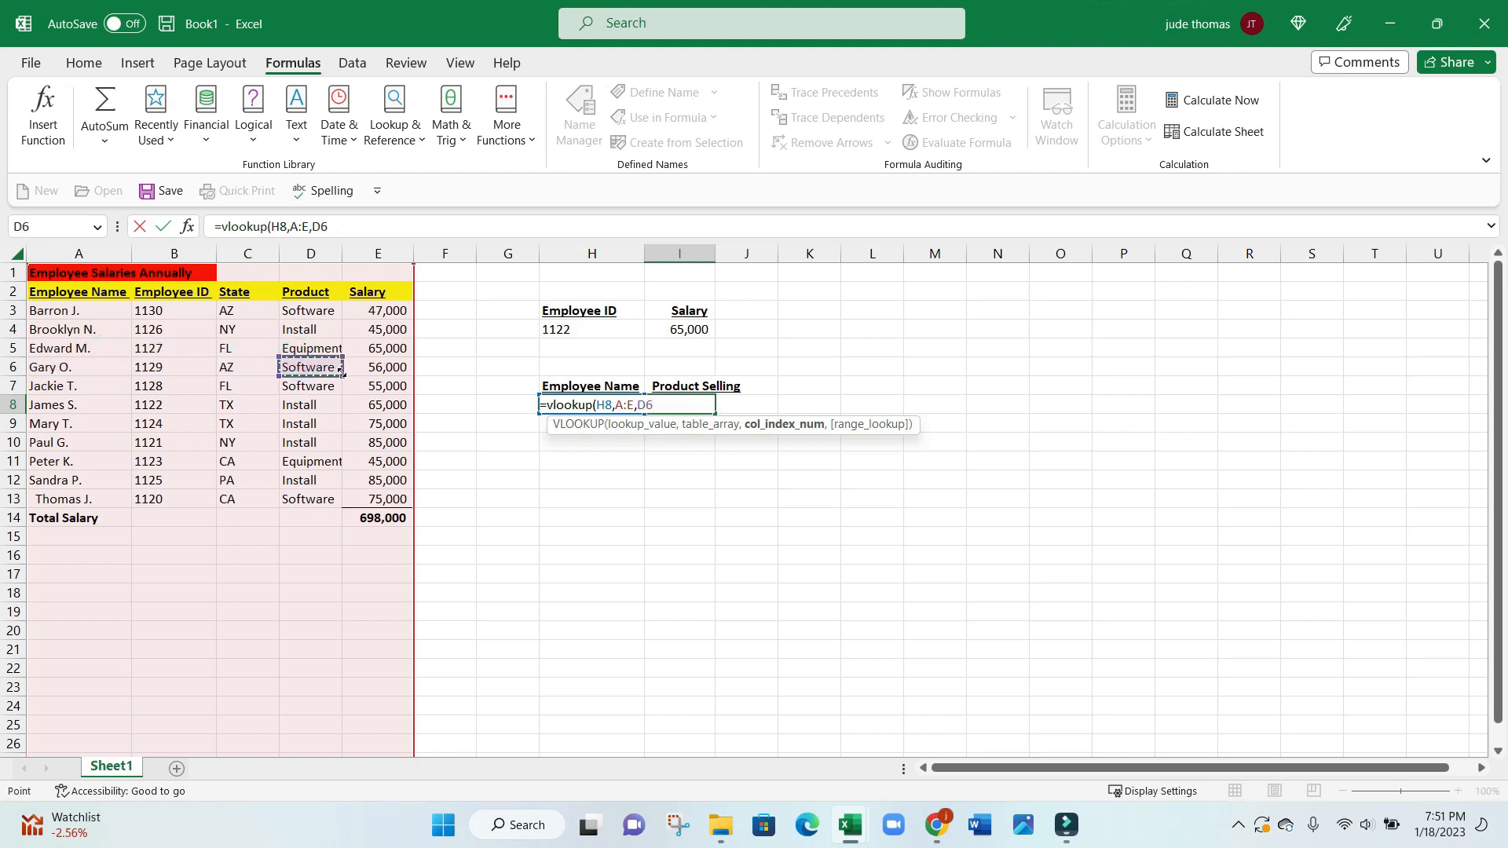
pyautogui.press('BackSpace')
pyautogui.press('BackSpace')
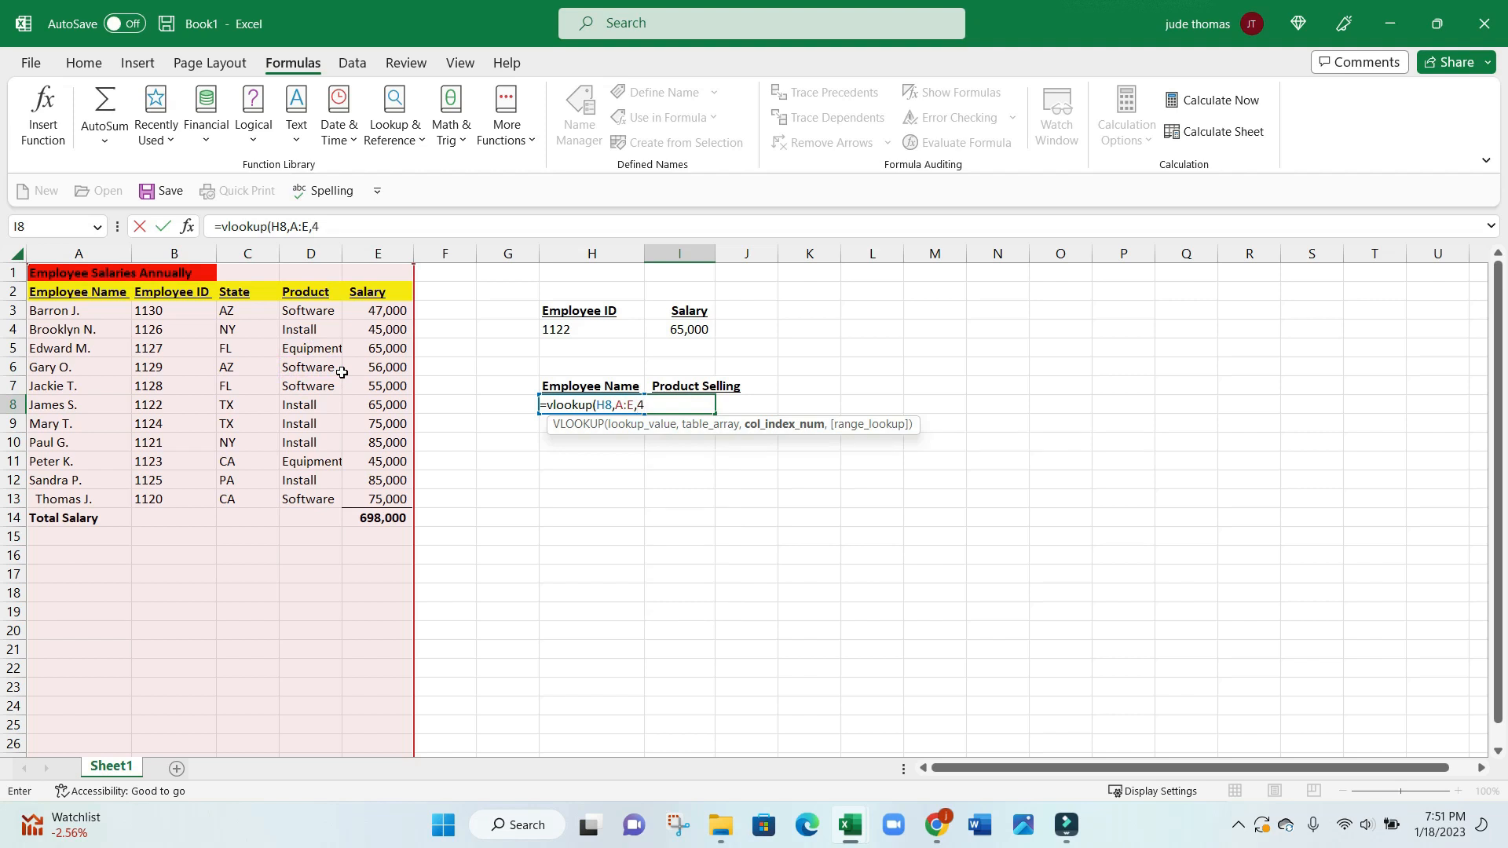
# Set the column index number to 4 and the range lookup to FALSE, and complete the VLOOKUP formula in I8.
pyautogui.write('4,')
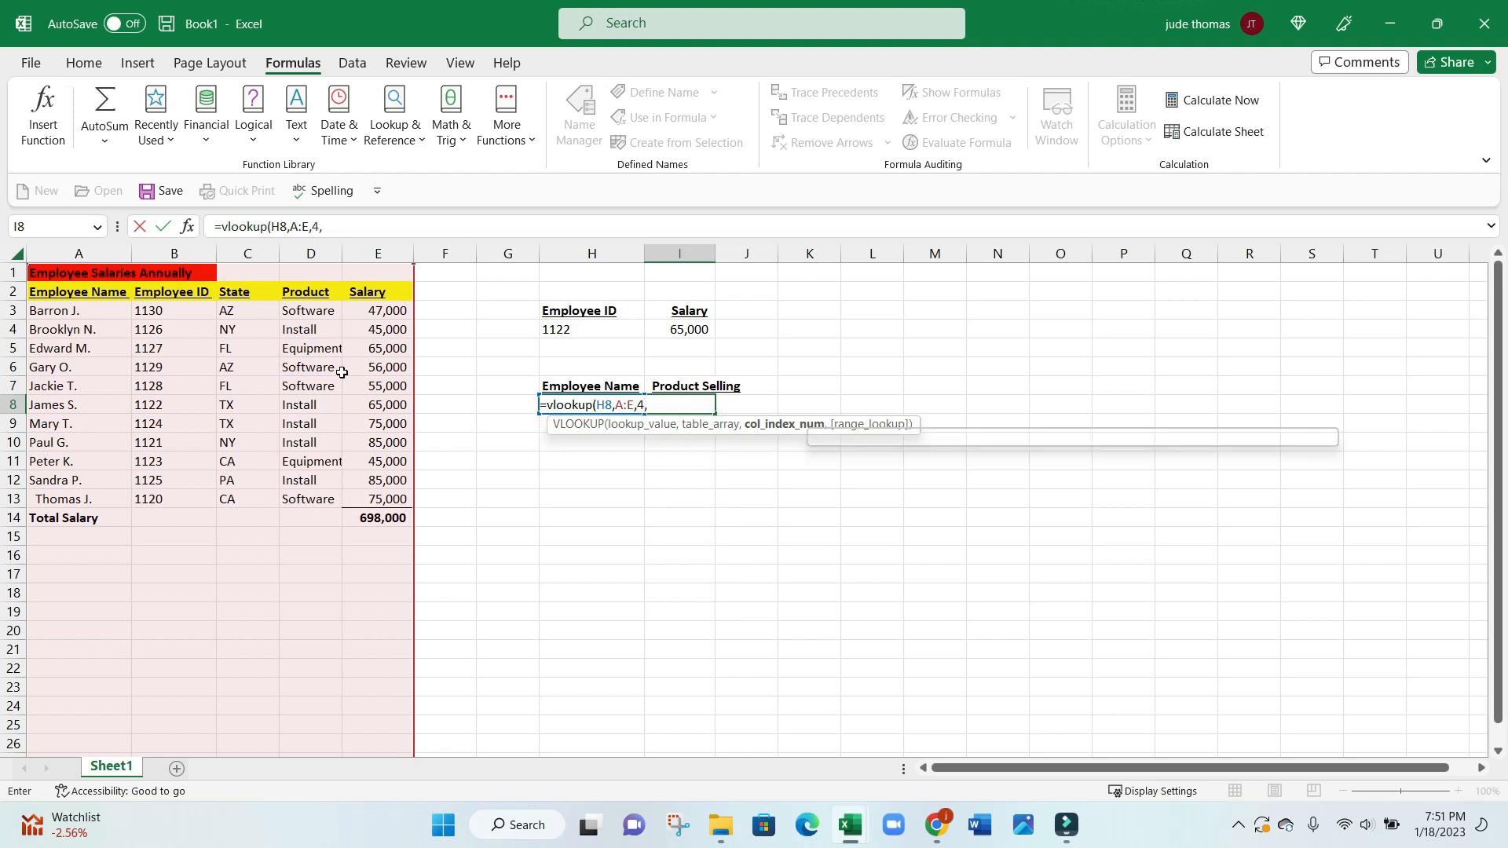
pyautogui.write('FALSE')
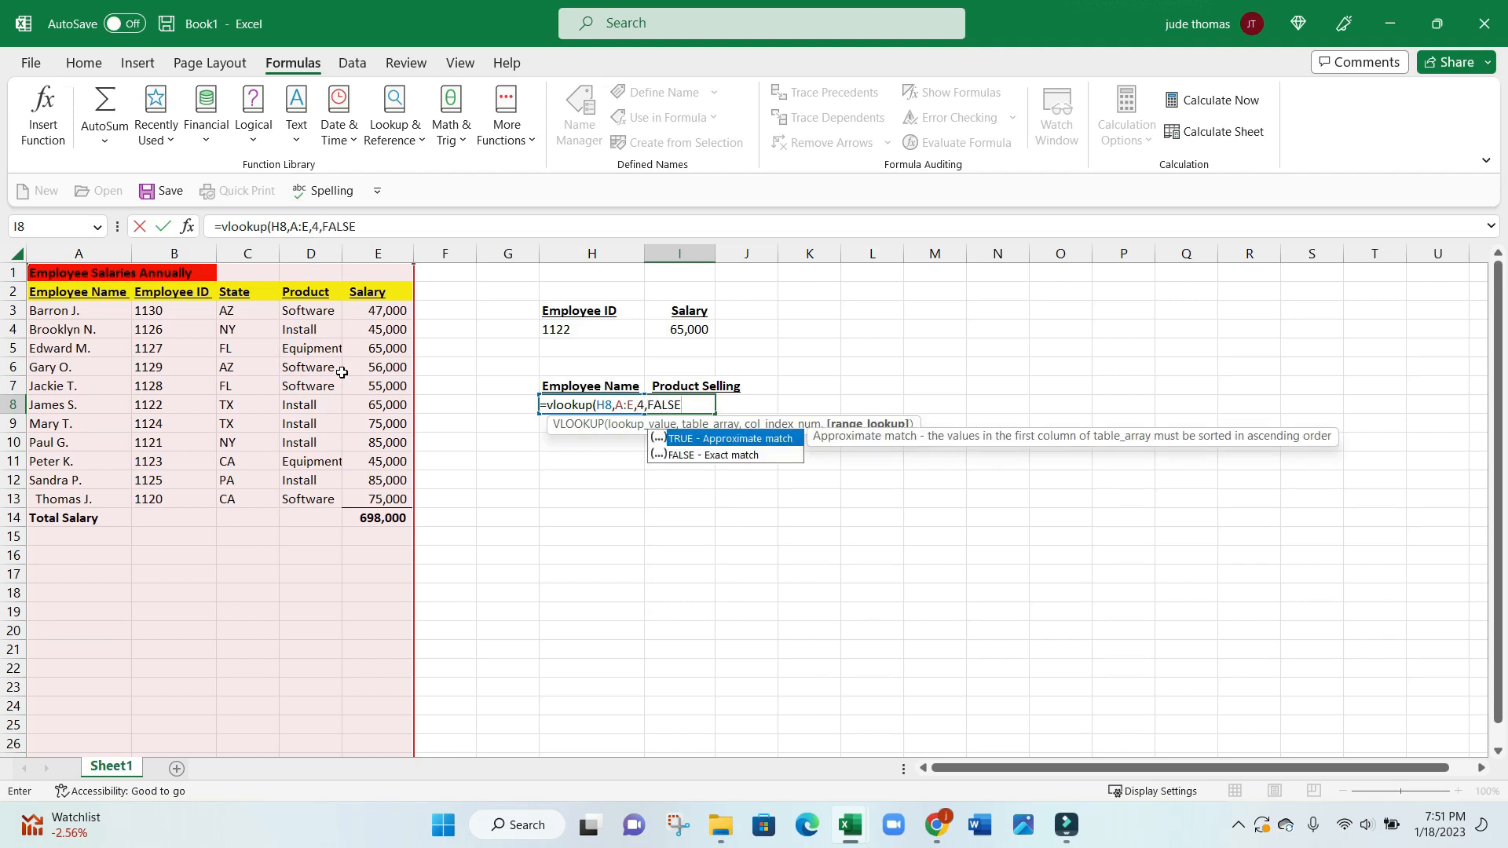
pyautogui.press('Return')
pyautogui.press('Up')
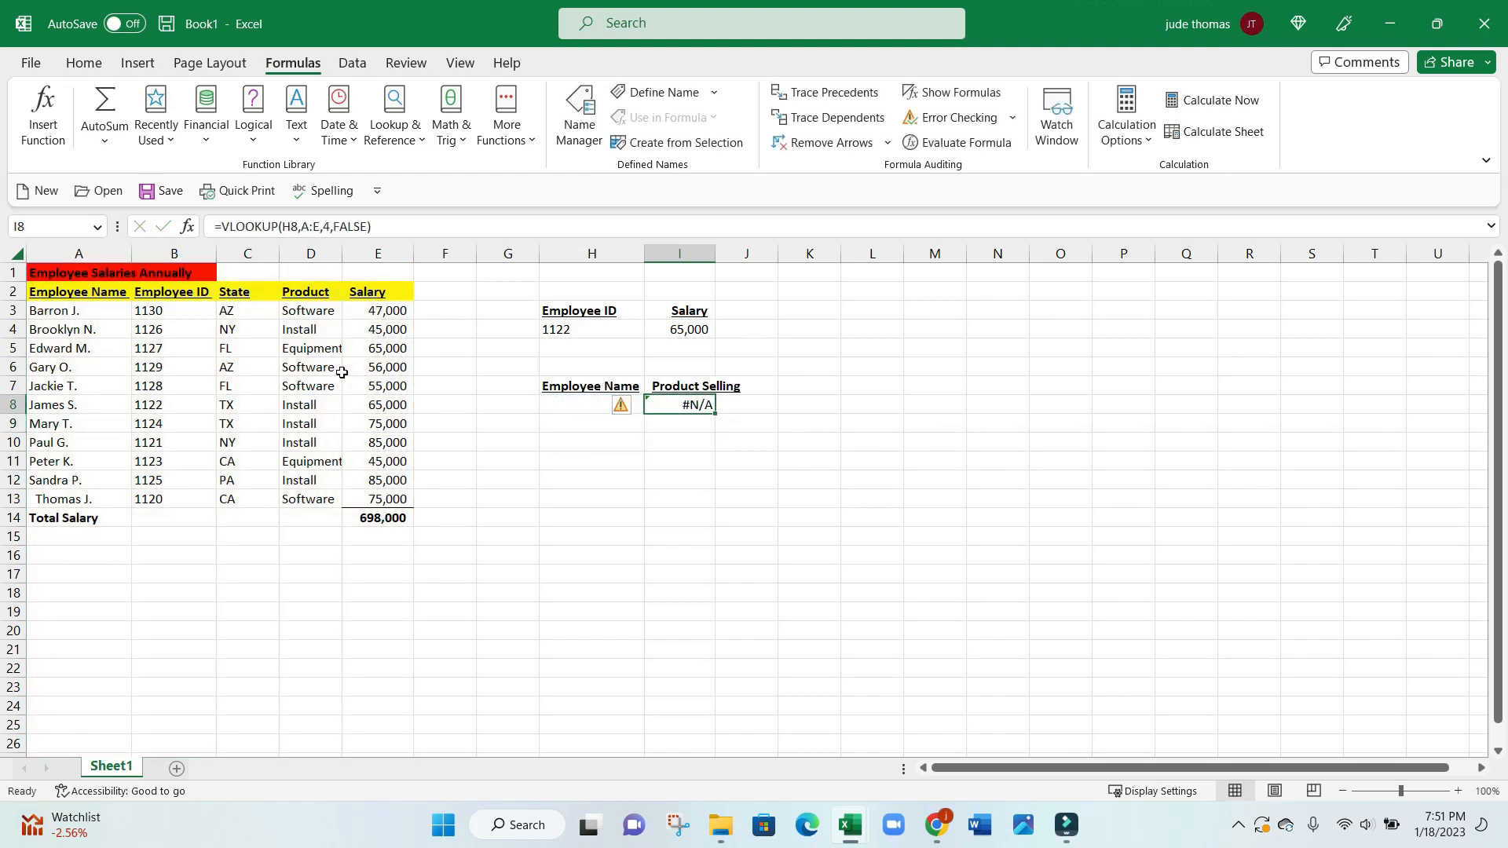
# Test the product lookup by entering the employee name from A6 in cell H8, and compare it with the source row A6:D6.
pyautogui.press('Left')
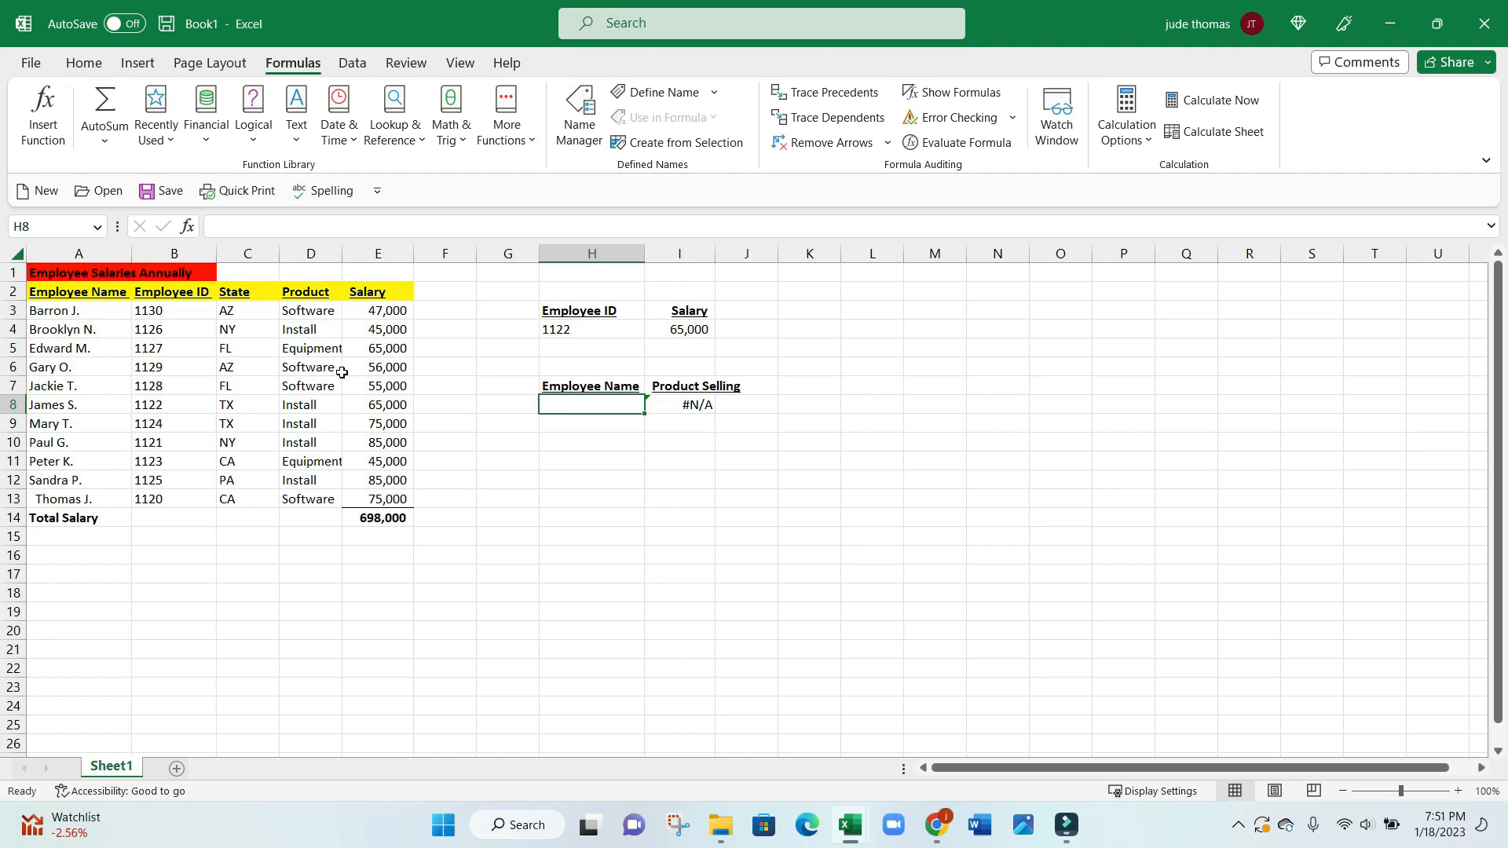
pyautogui.write('Gary O')
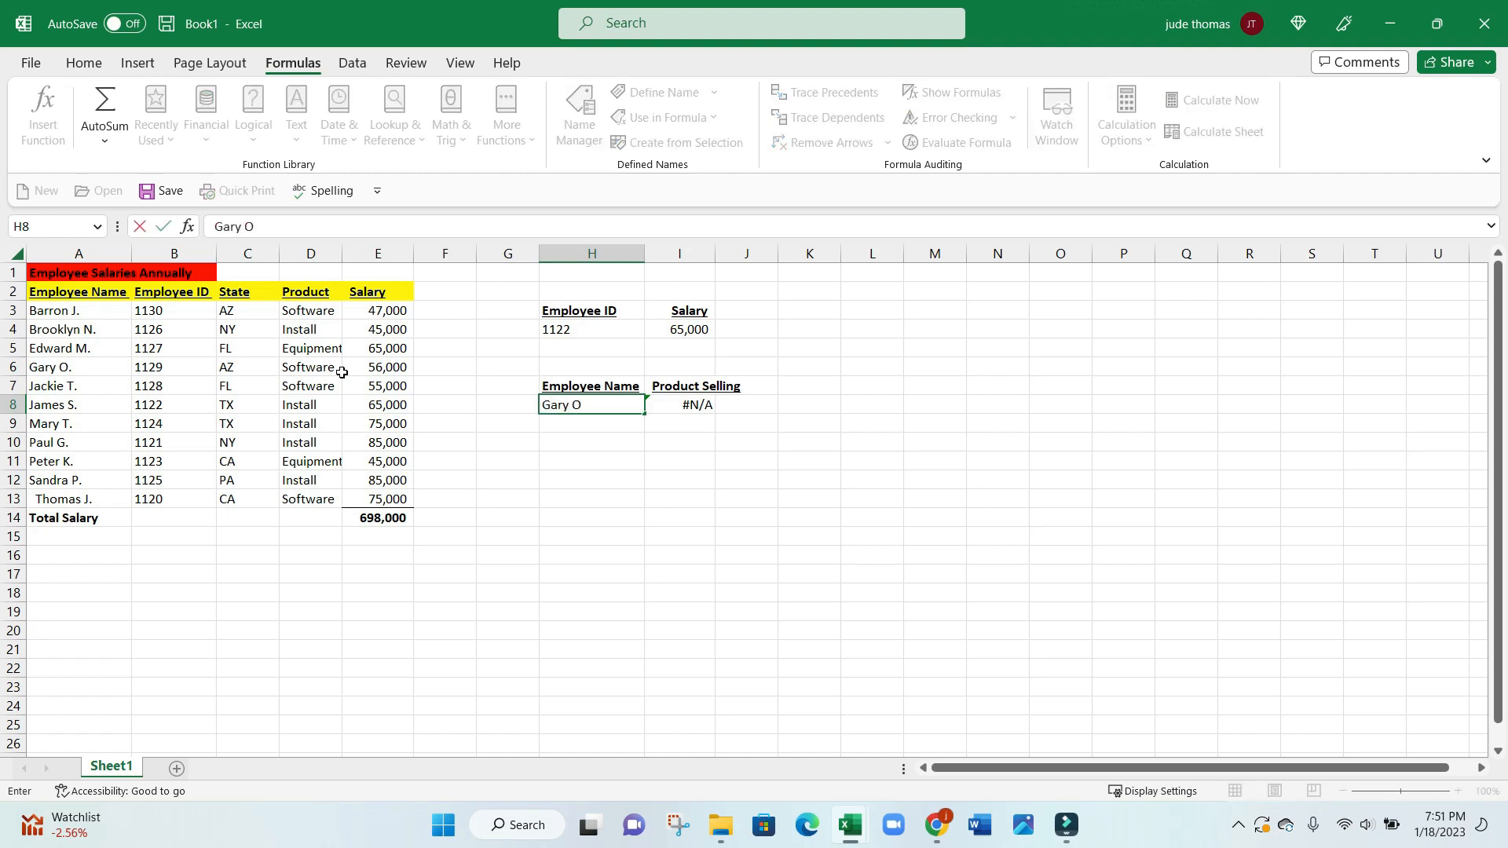
pyautogui.write('.')
pyautogui.press('Return')
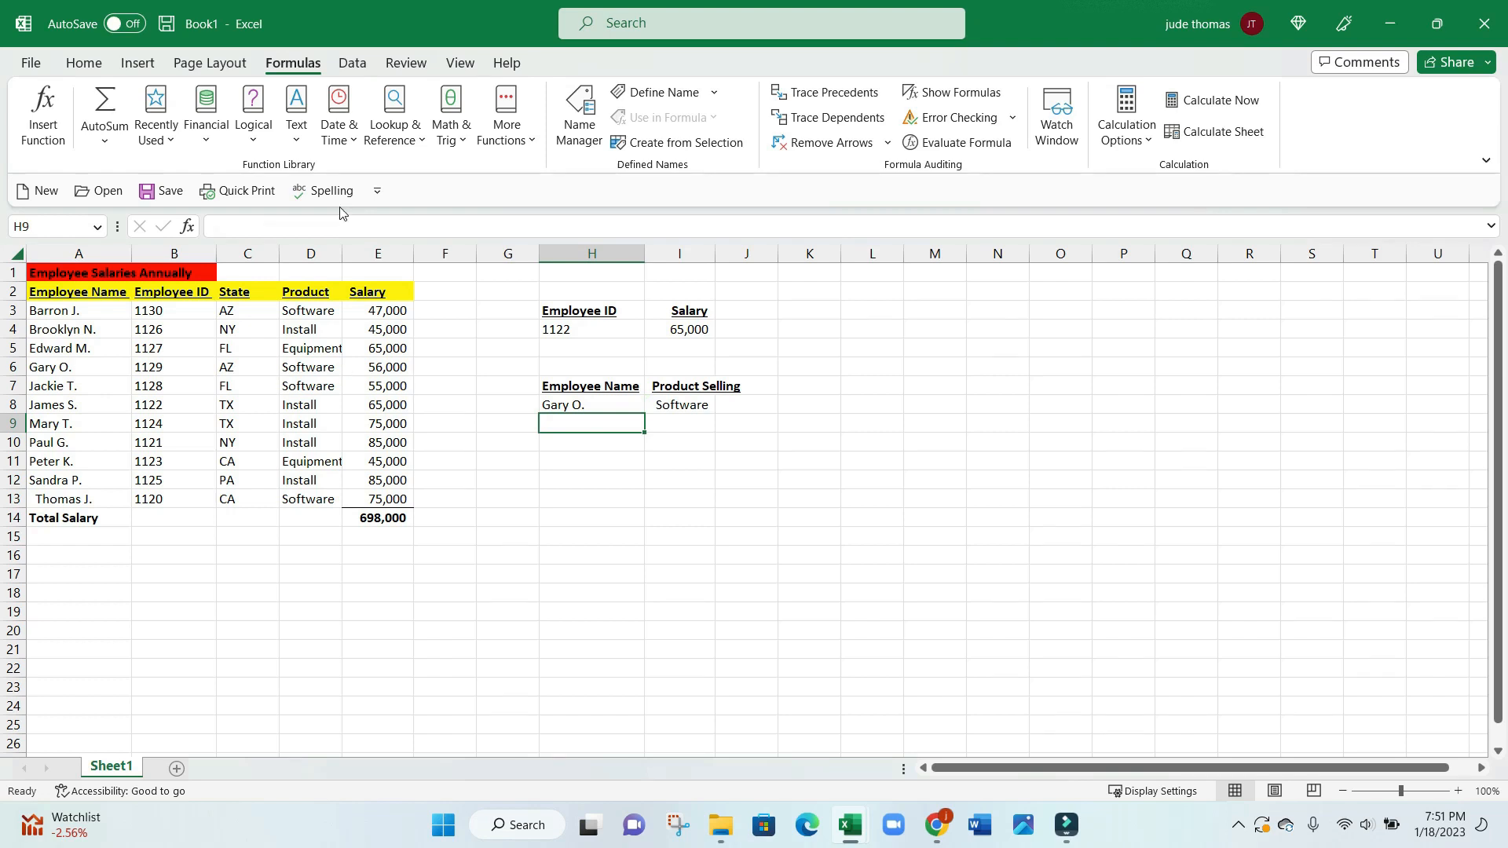
pyautogui.moveTo(81, 367); pyautogui.dragTo(327, 371)
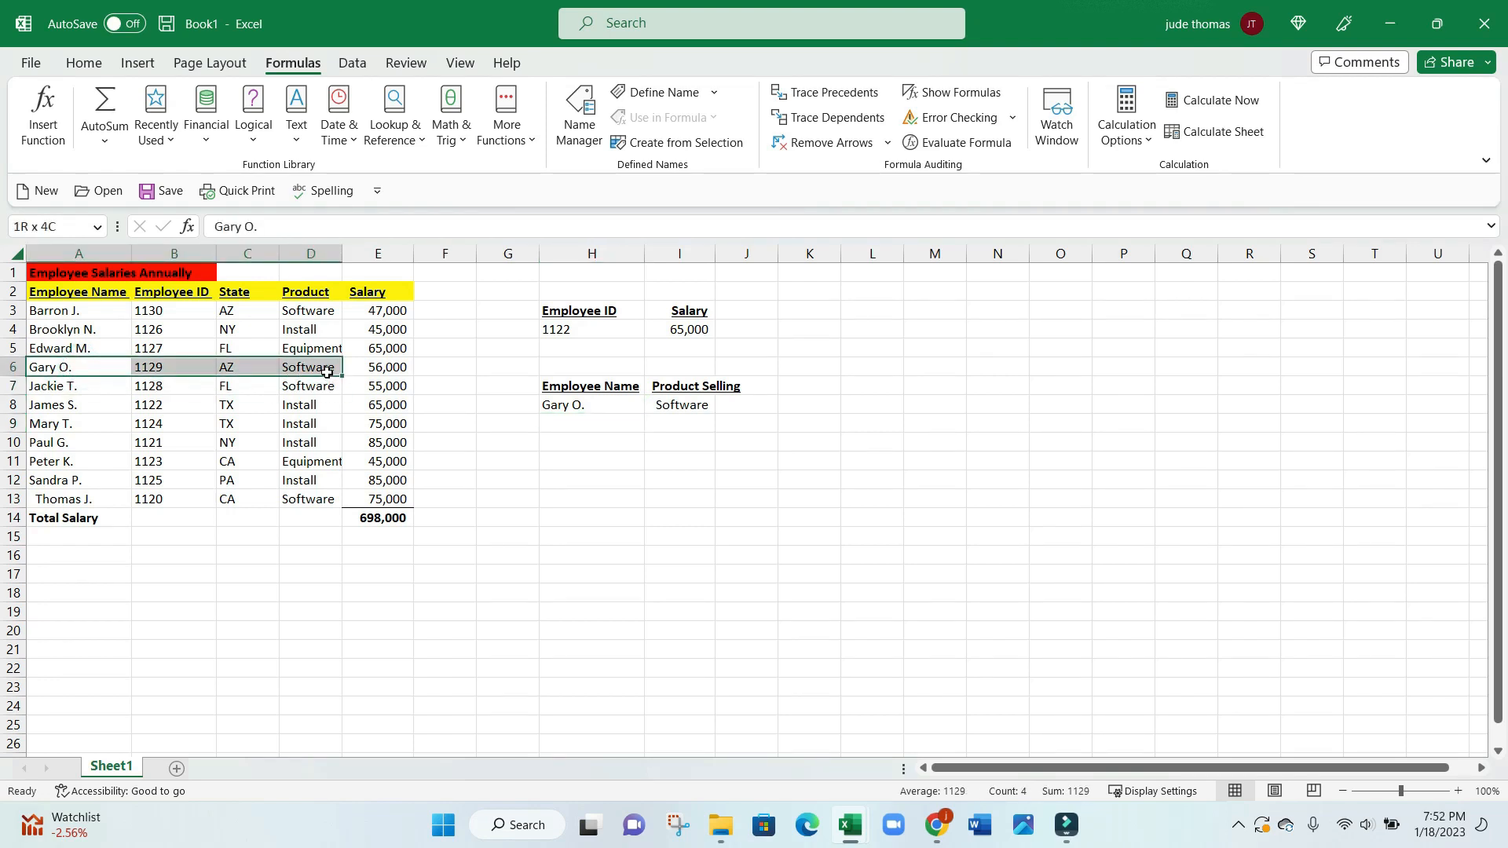
# Replace the name in H8 with the employee name from A8, and compare the returned product with cell D8.
pyautogui.click(559, 405)
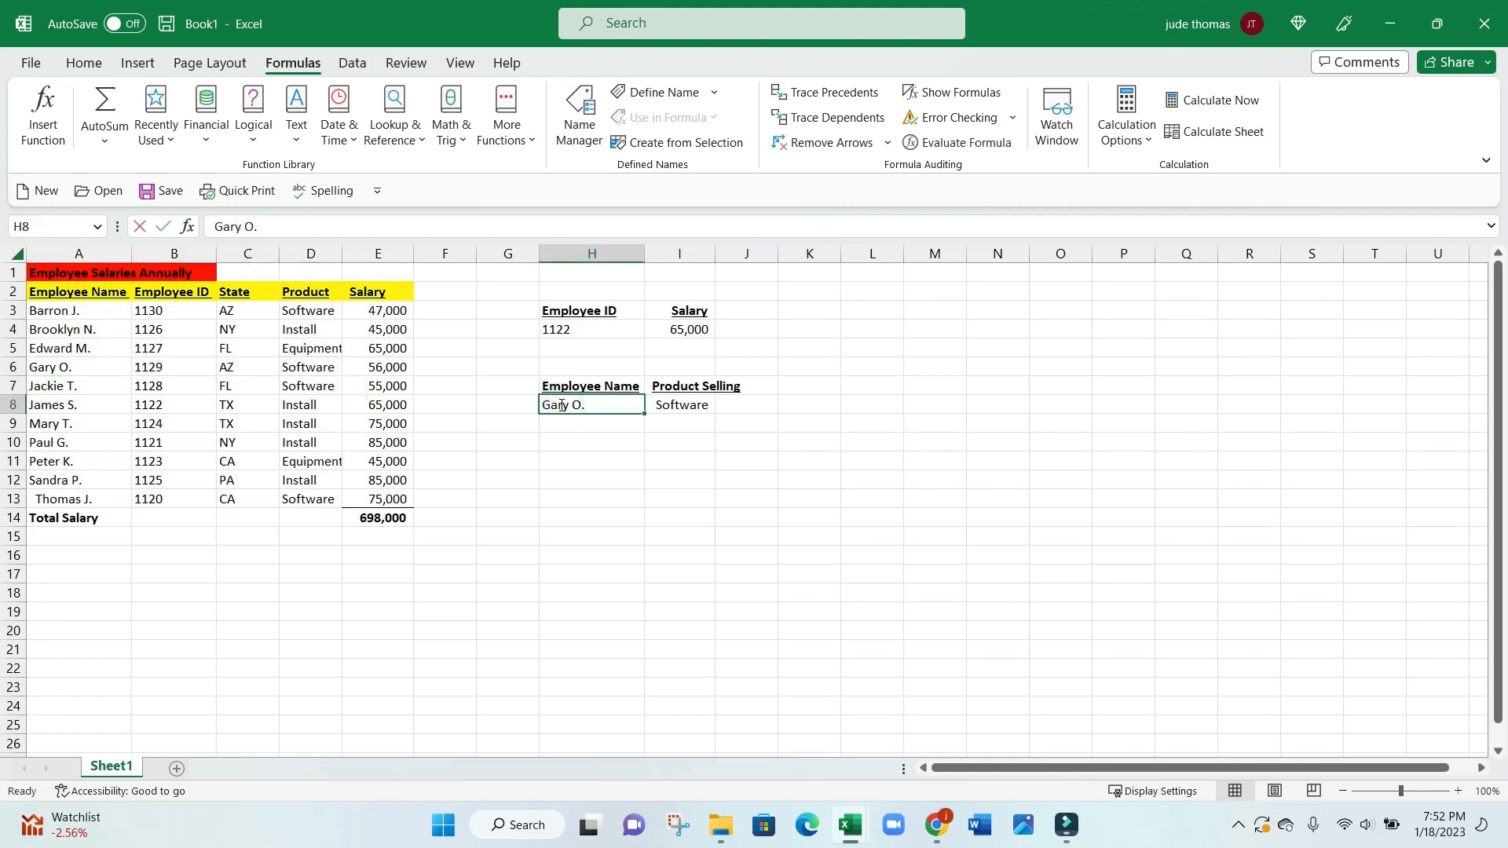
pyautogui.write('James S')
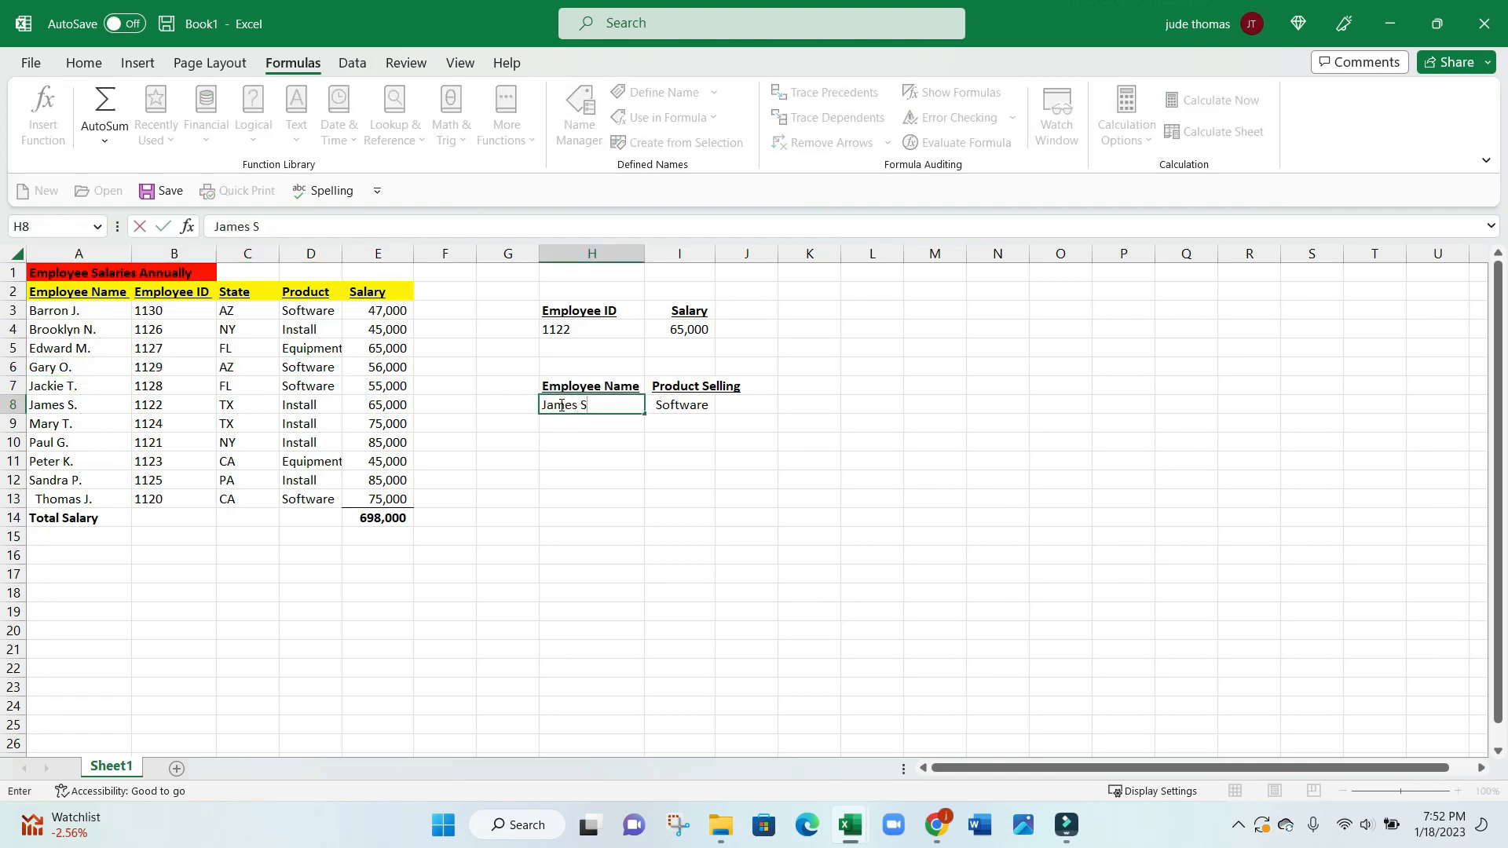
pyautogui.write('.')
pyautogui.press('Return')
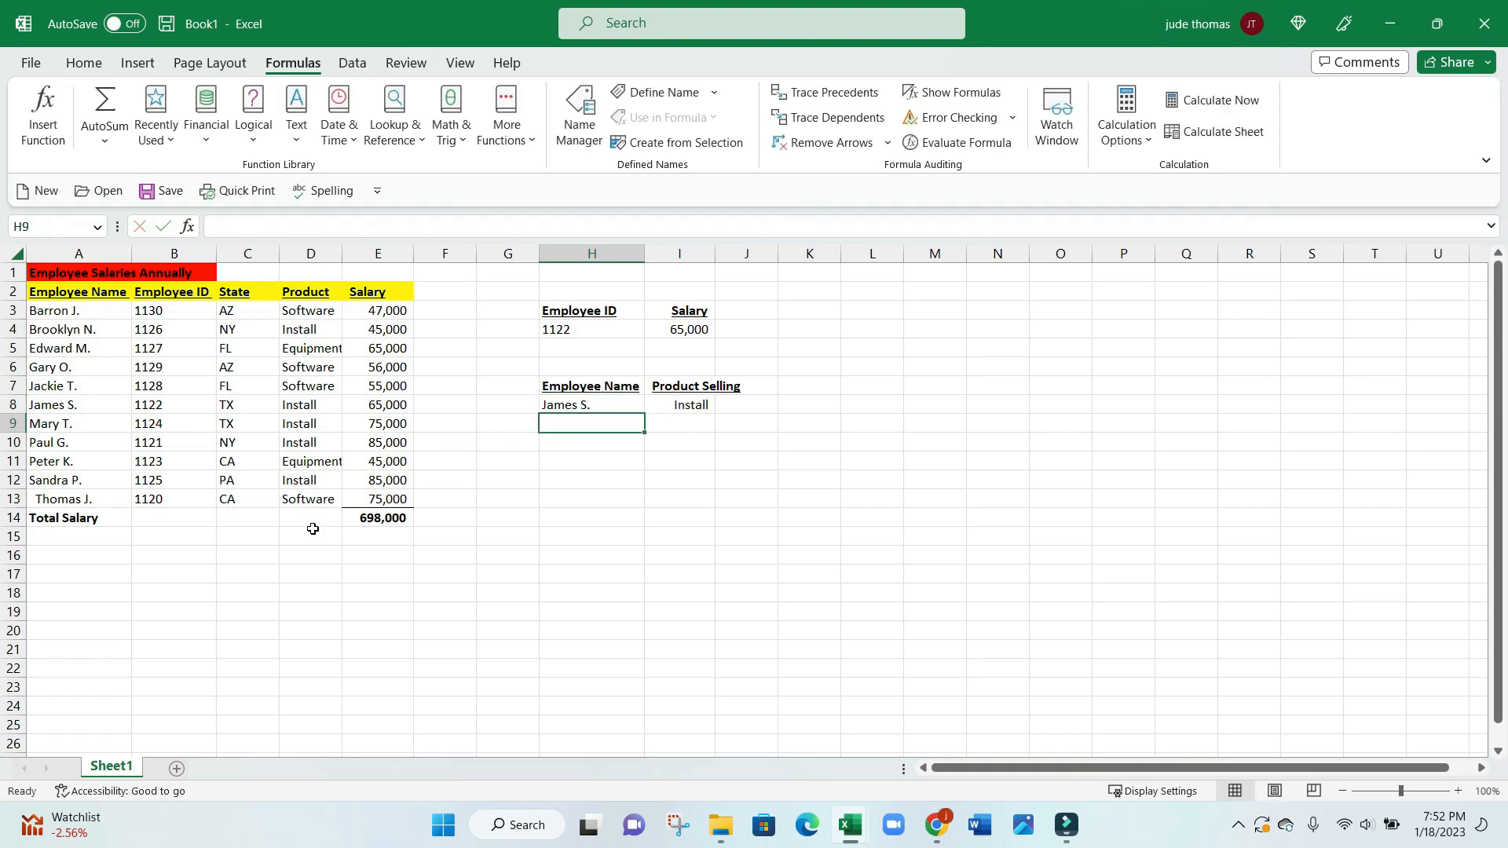
pyautogui.click(281, 407)
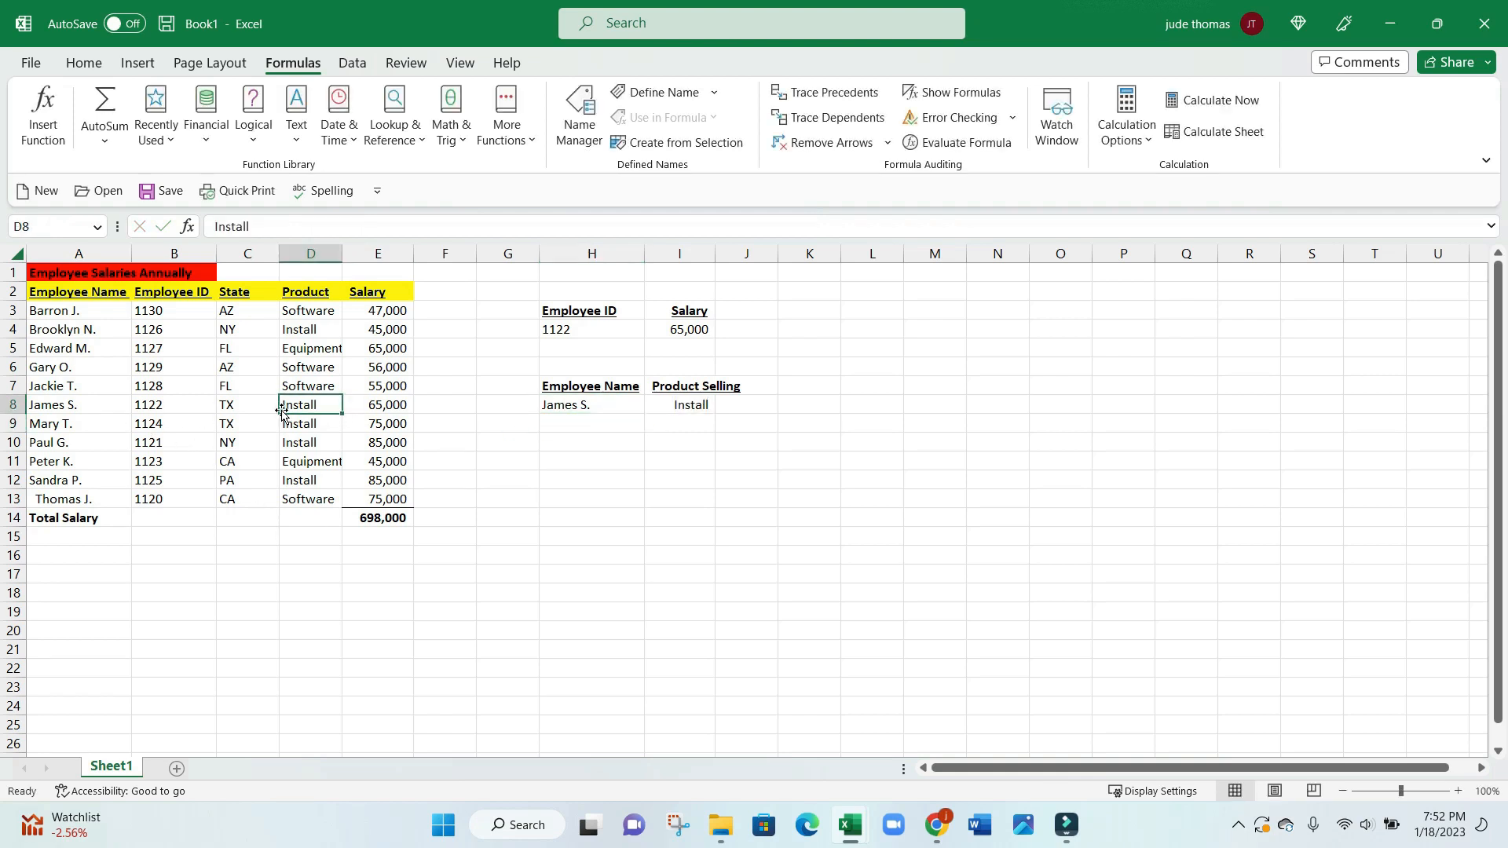
# Replace the name in H8 with the employee name listed in A13, without leading spaces, and inspect the lookup formula in I8.
pyautogui.click(573, 405)
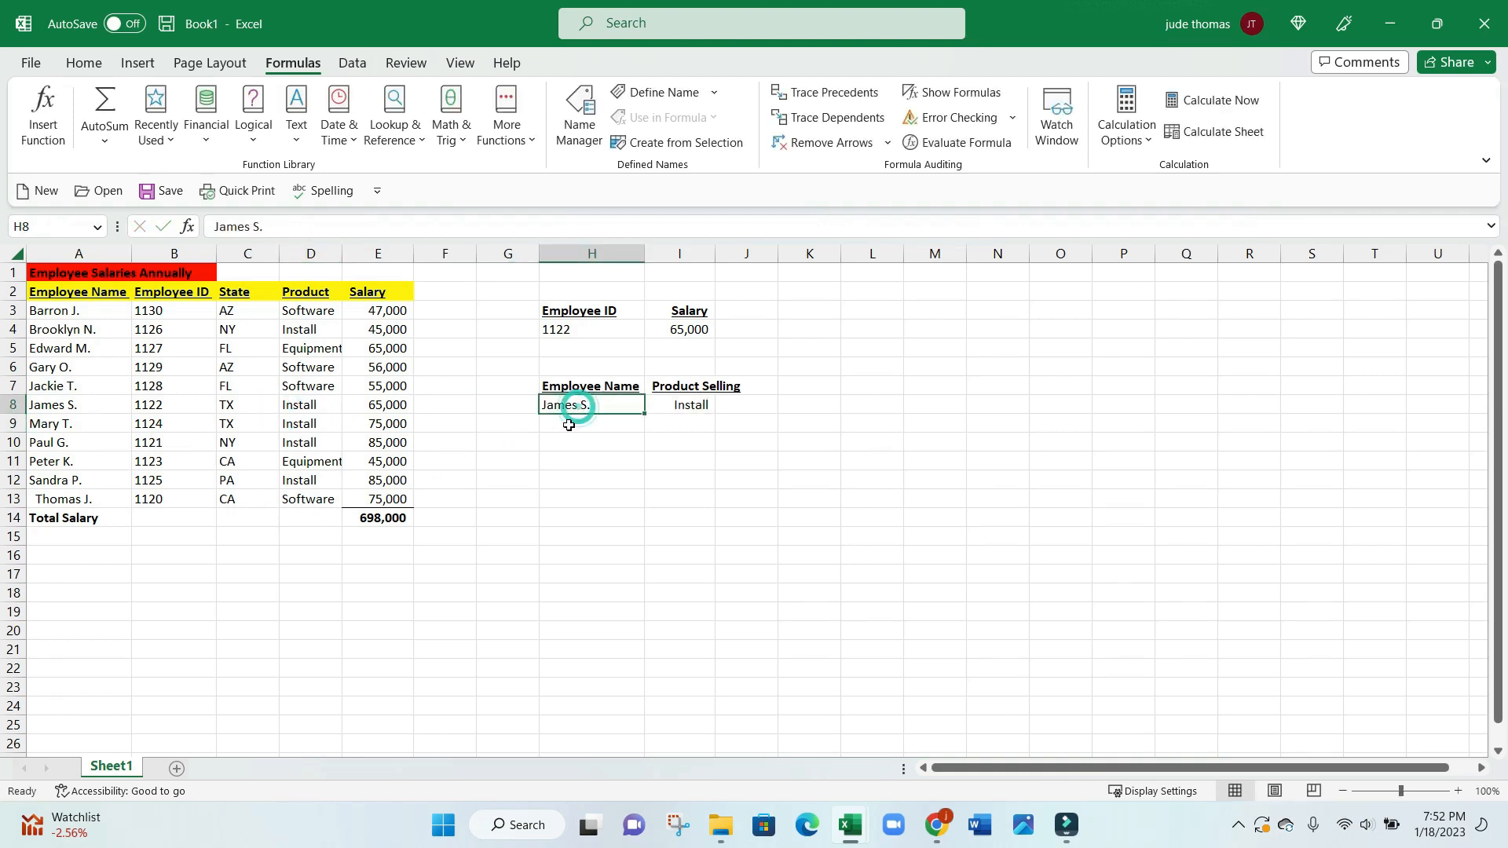
pyautogui.write('Thom')
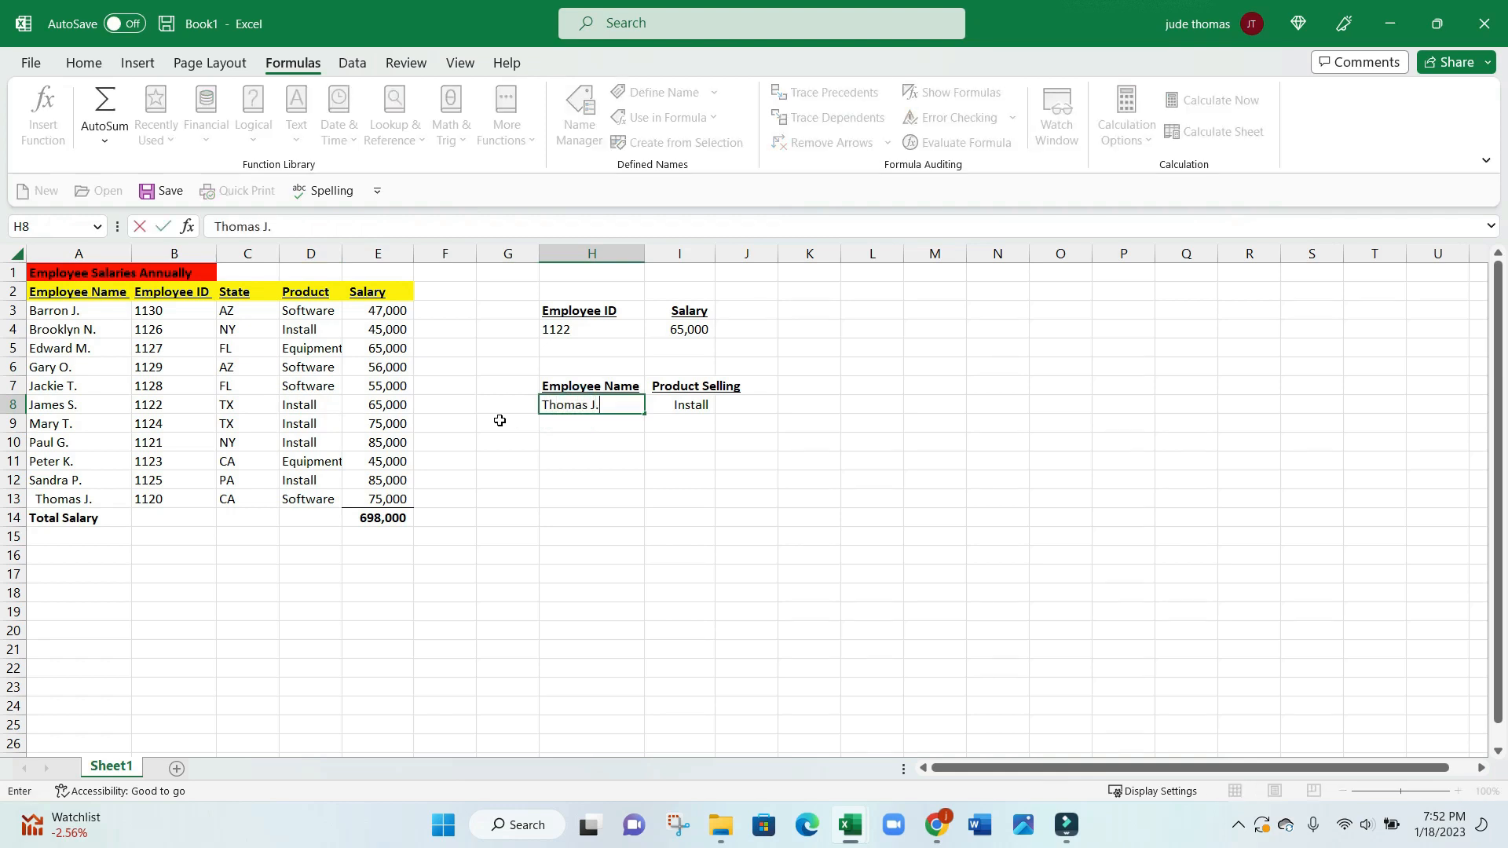
pyautogui.press('Return')
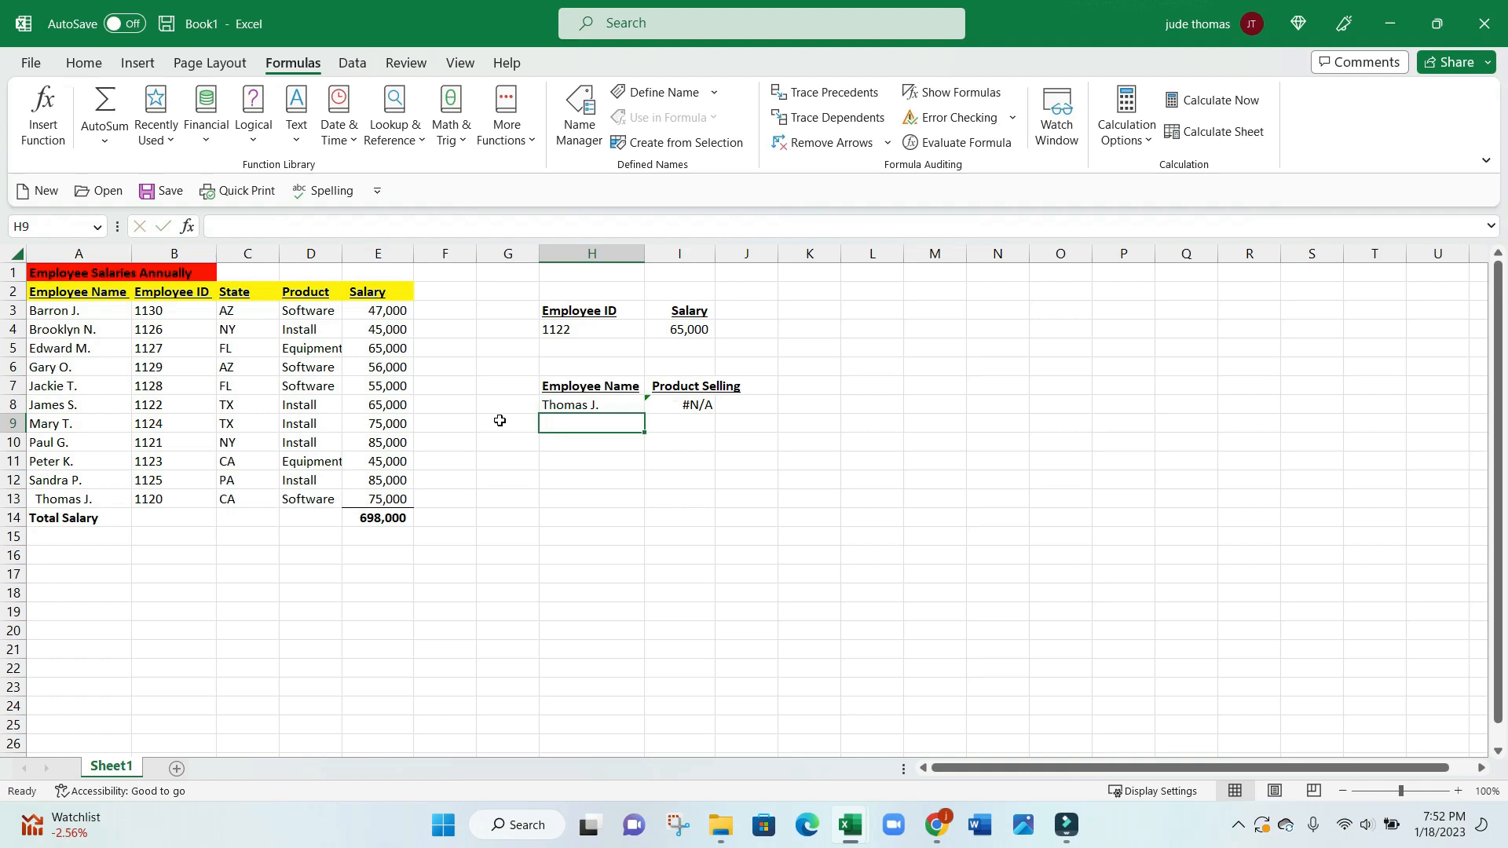
pyautogui.press('Up')
pyautogui.press('Right')
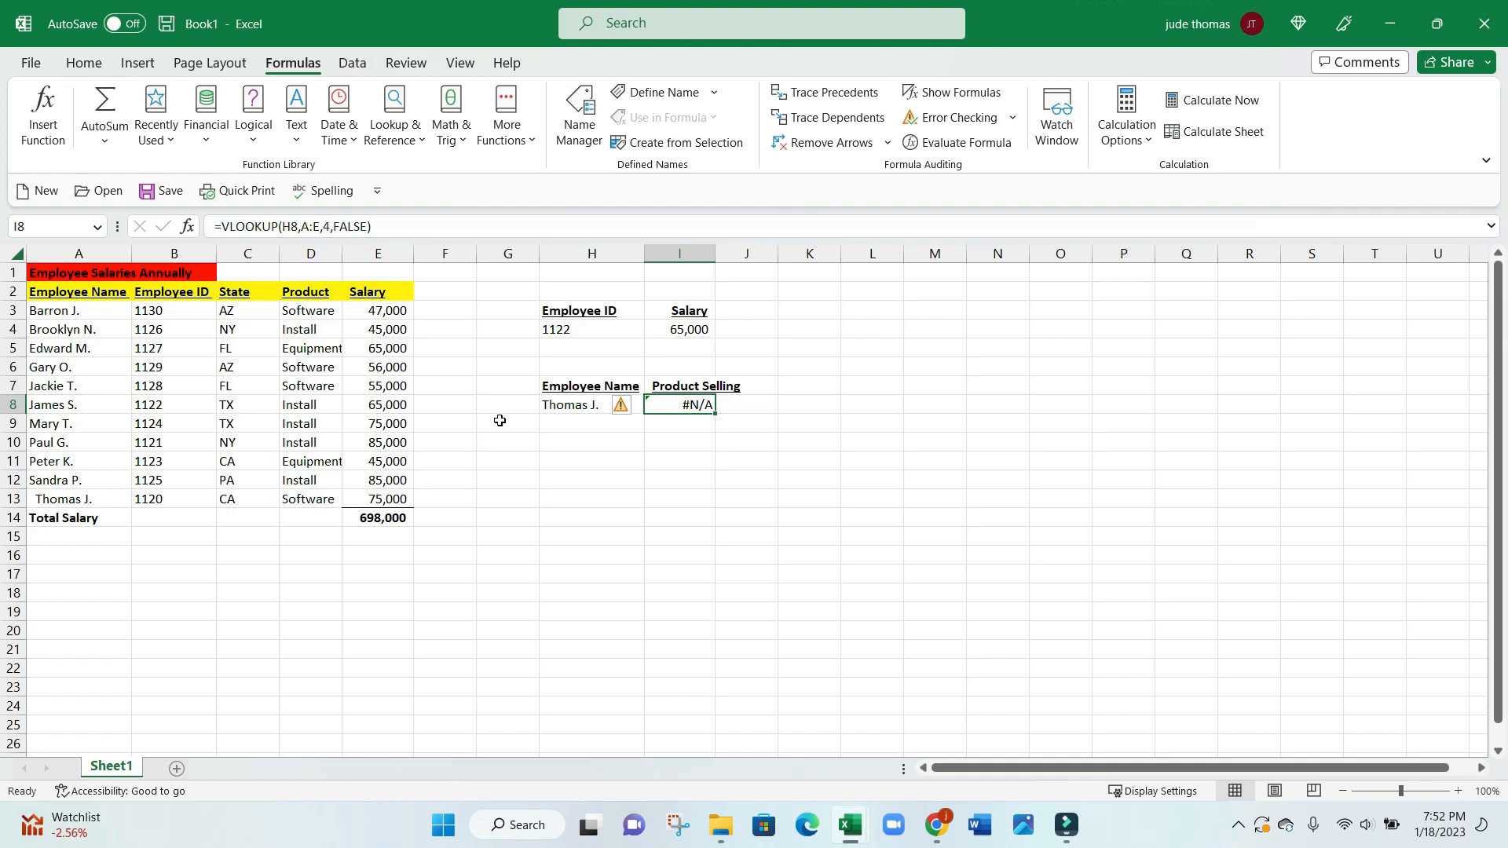
pyautogui.press('Left')
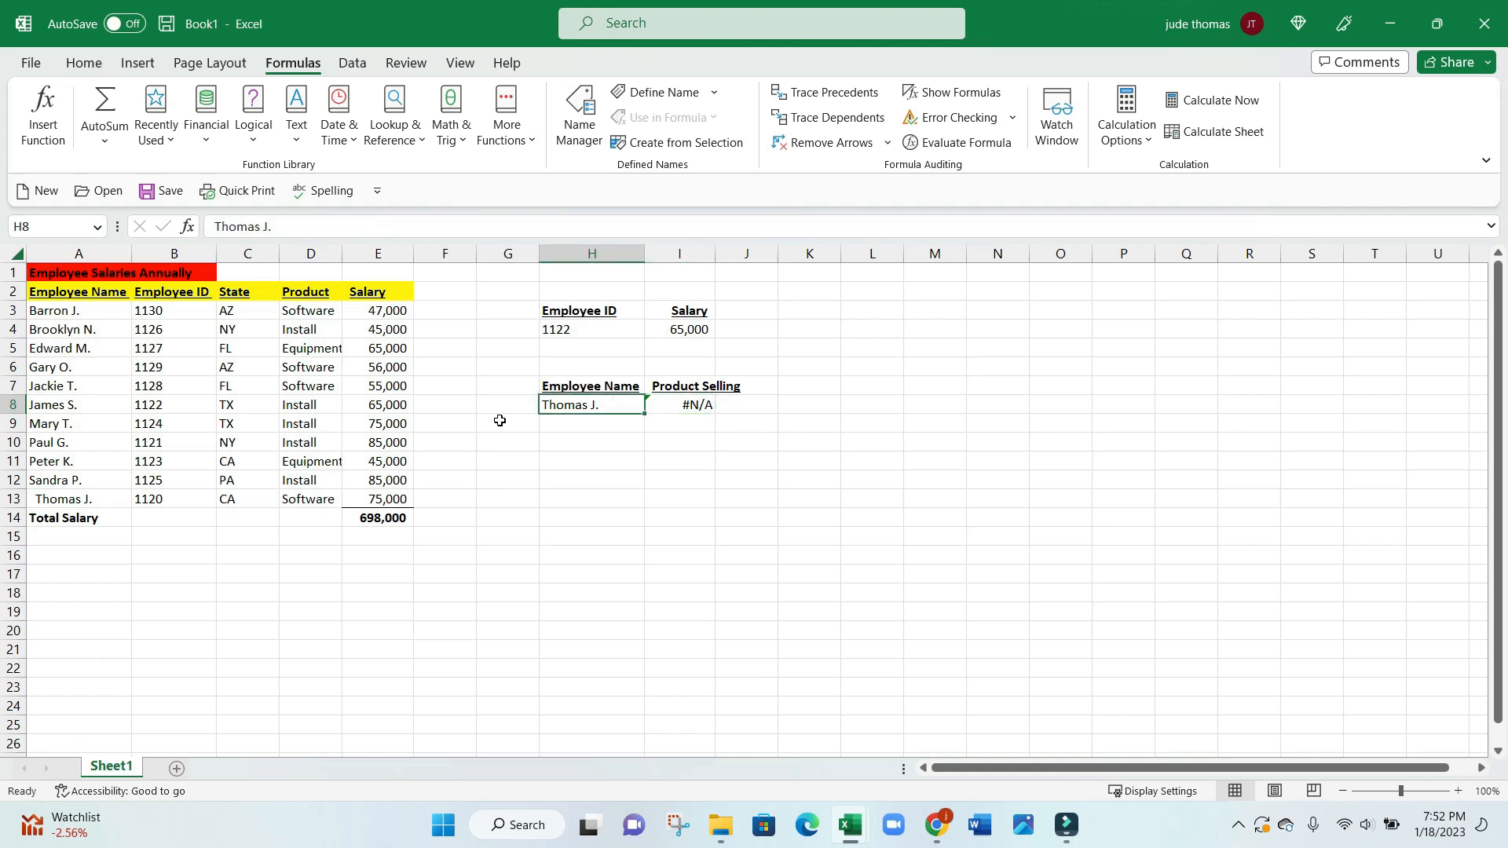
# Remove the leading space before the employee name in cell A13.
pyautogui.click(110, 502)
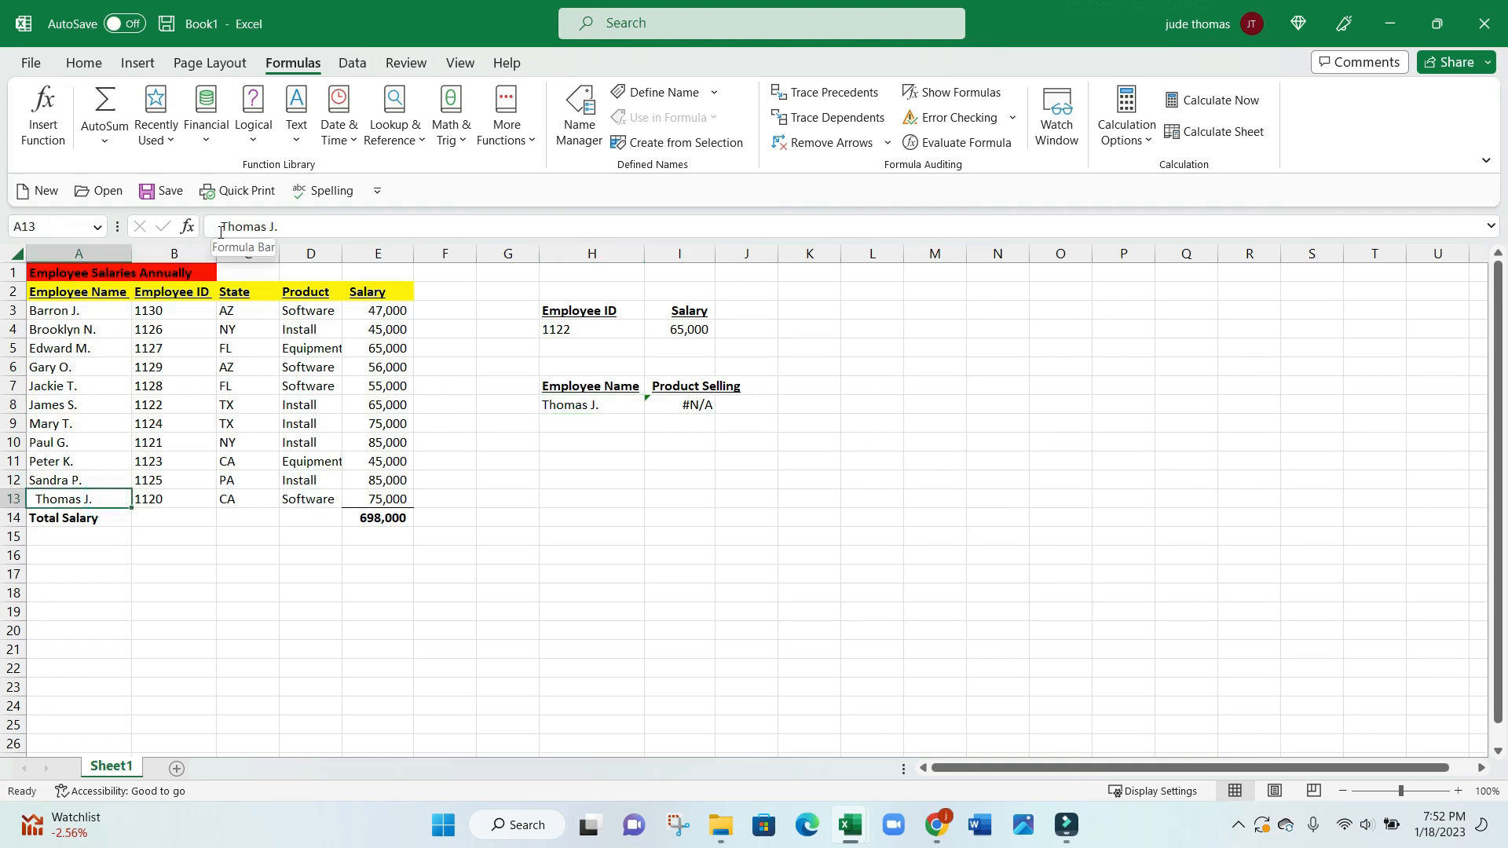
pyautogui.click(222, 228)
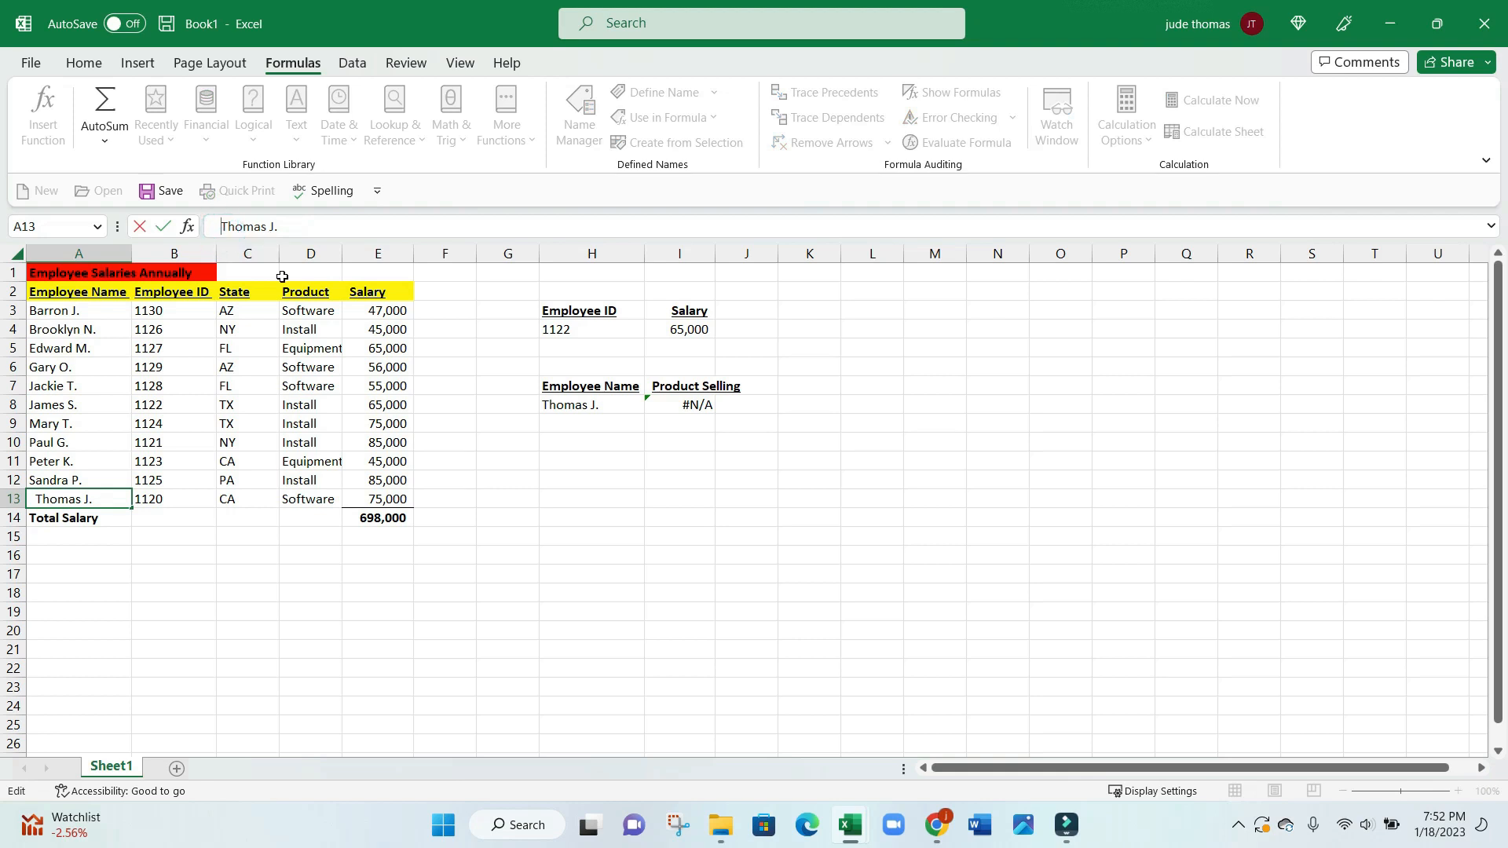
pyautogui.press('BackSpace')
pyautogui.press('Return')
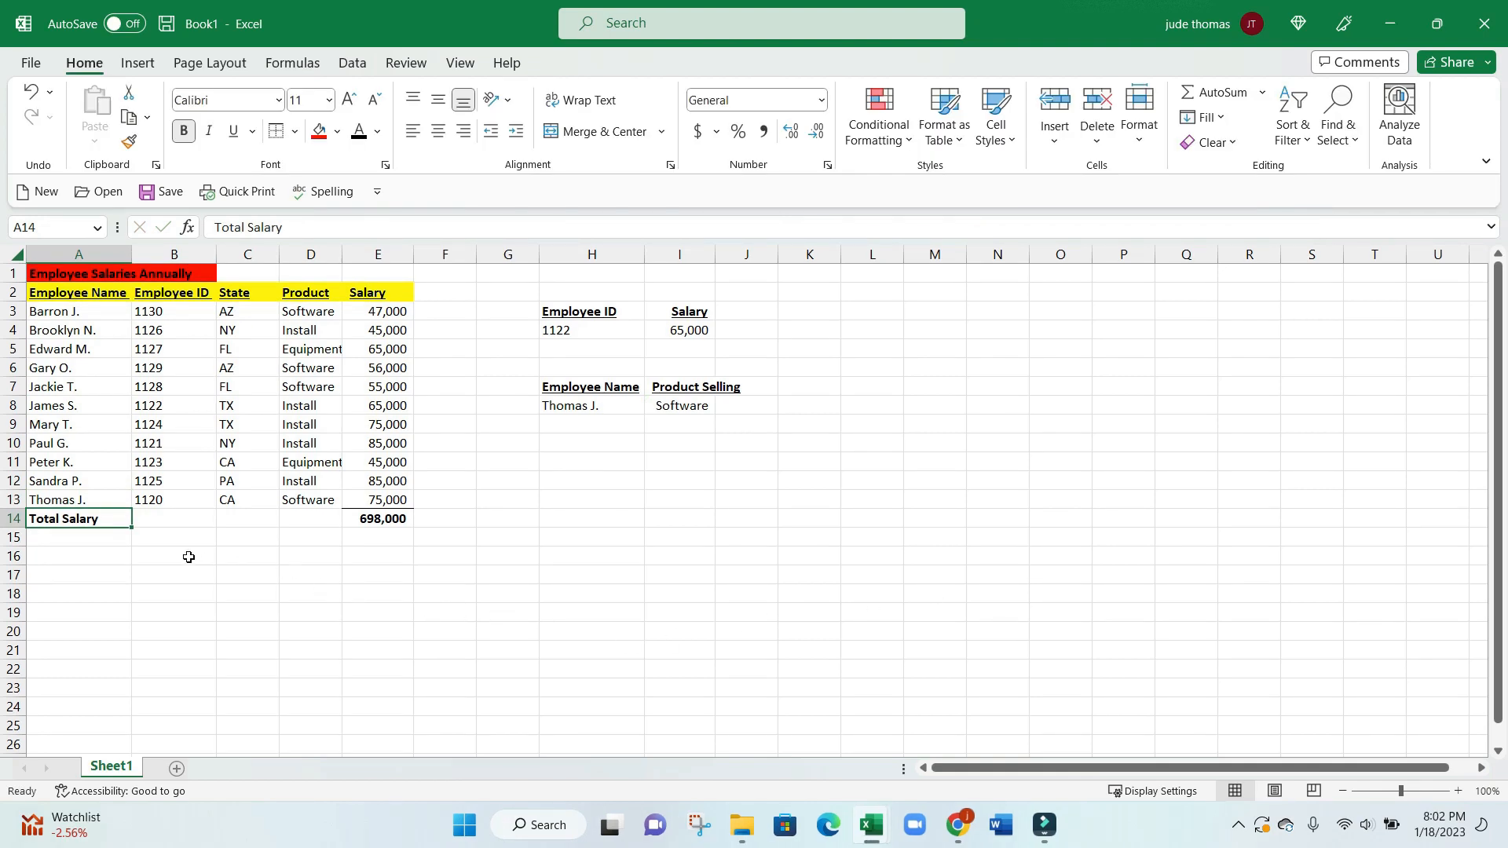
# Add leading spaces before the employee name in cell A13, and check the product lookup result in I8.
pyautogui.click(126, 499)
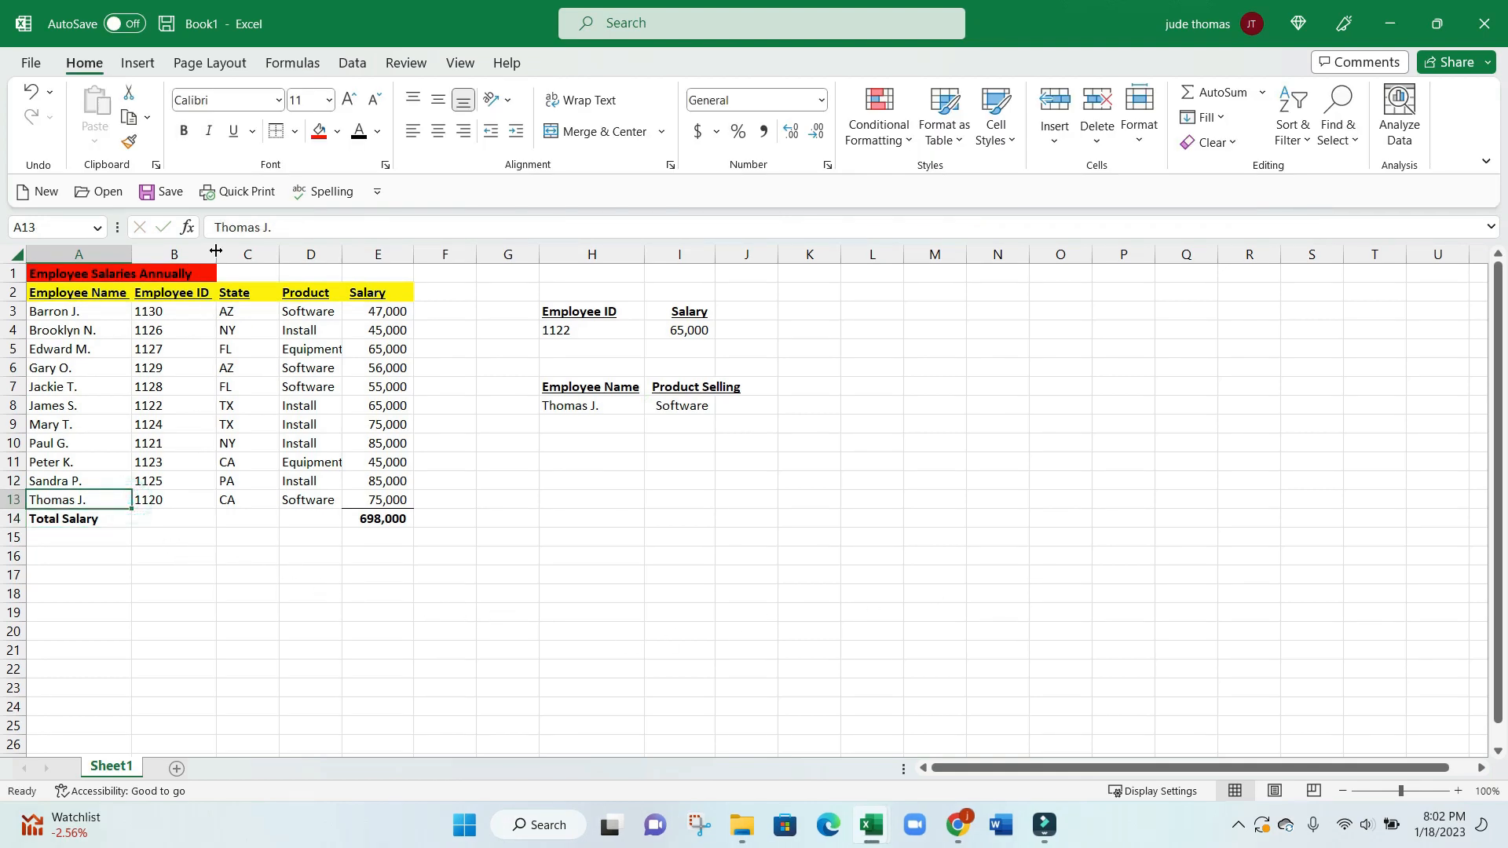
pyautogui.click(215, 231)
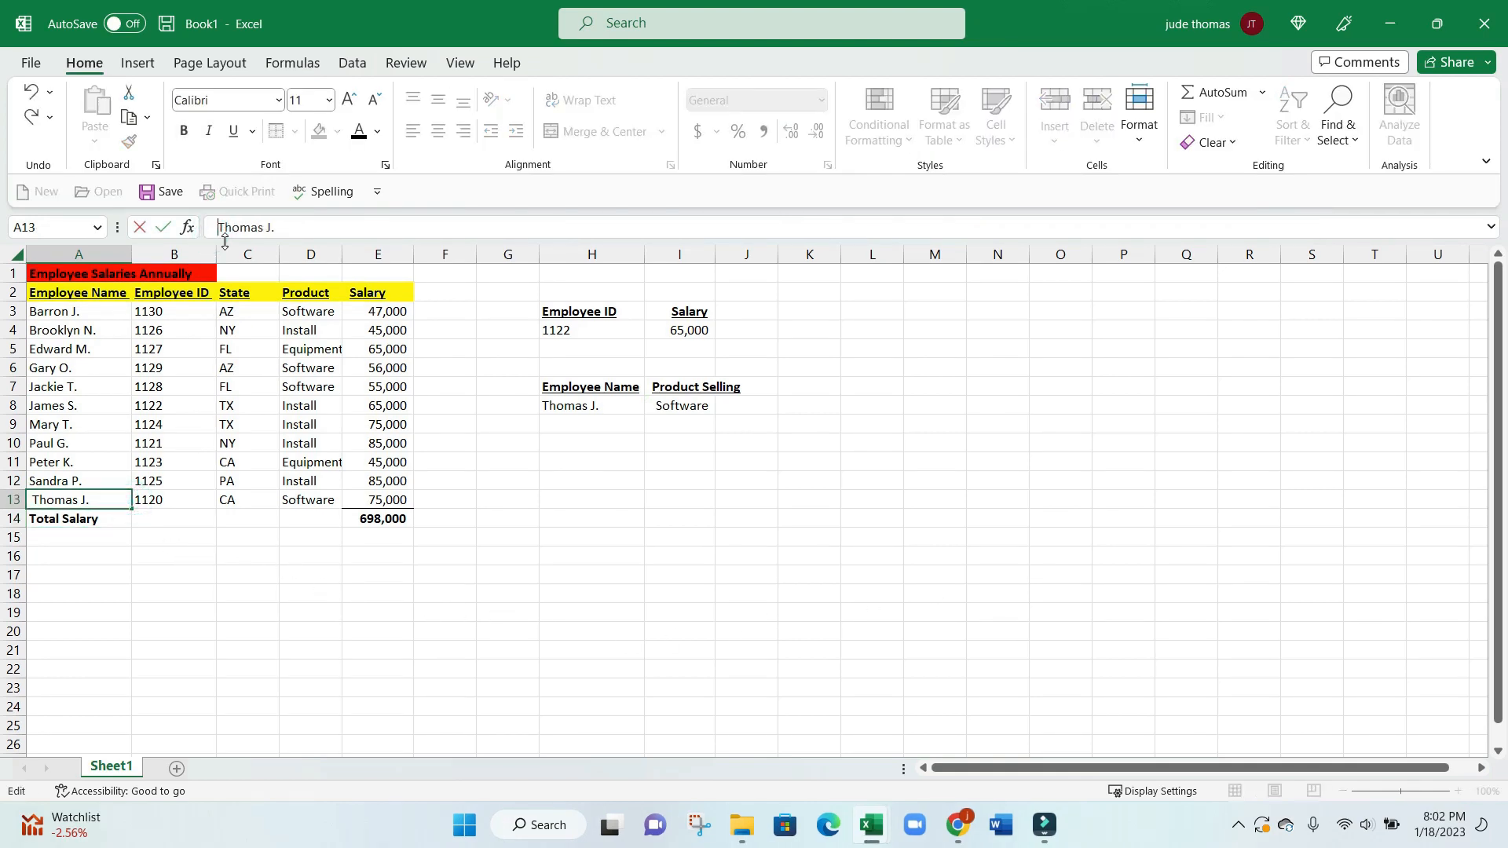
pyautogui.press('Return')
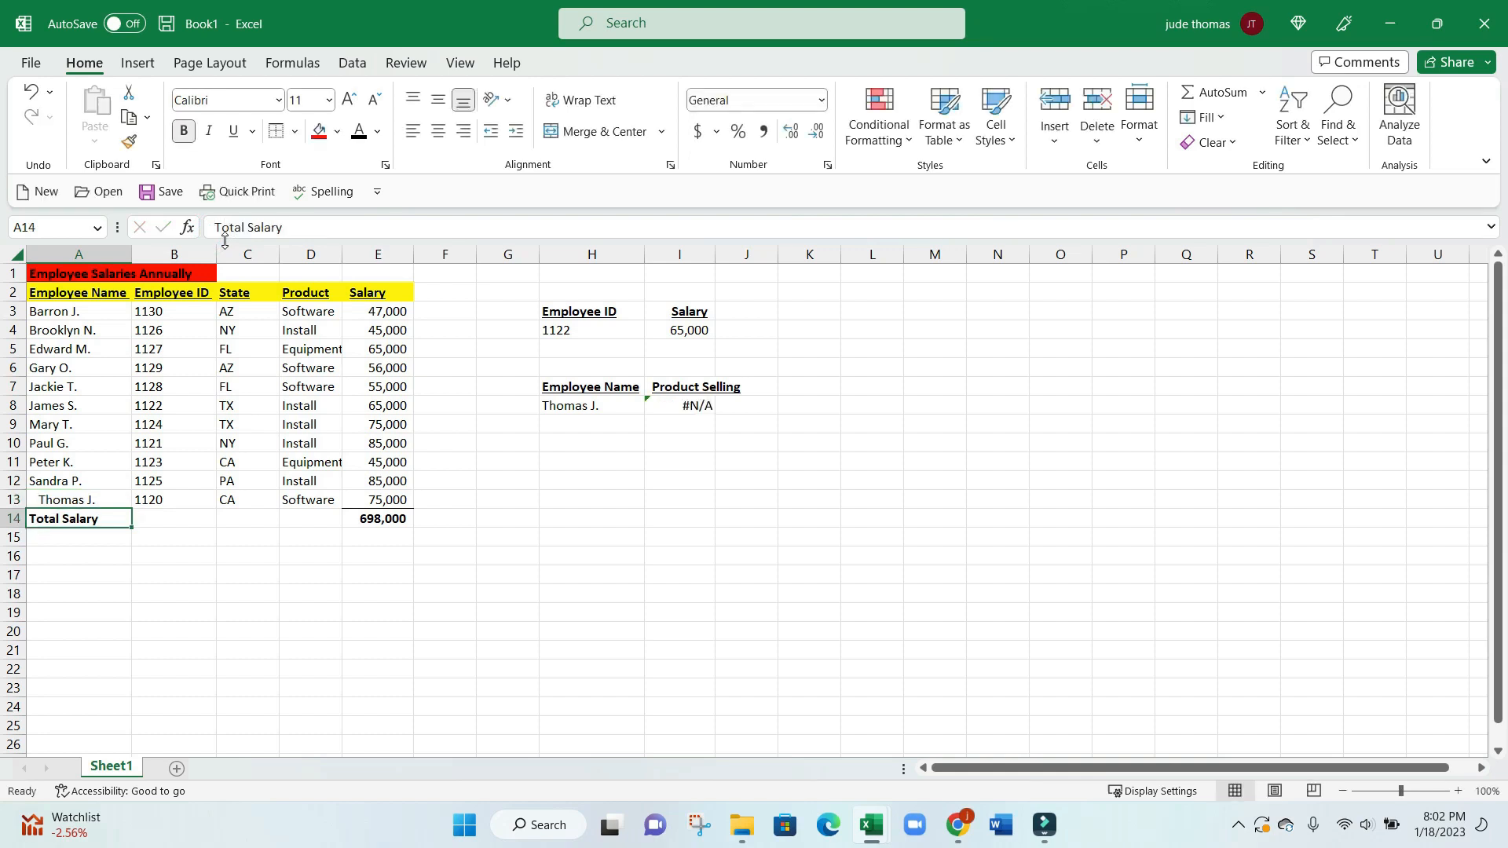
pyautogui.click(689, 406)
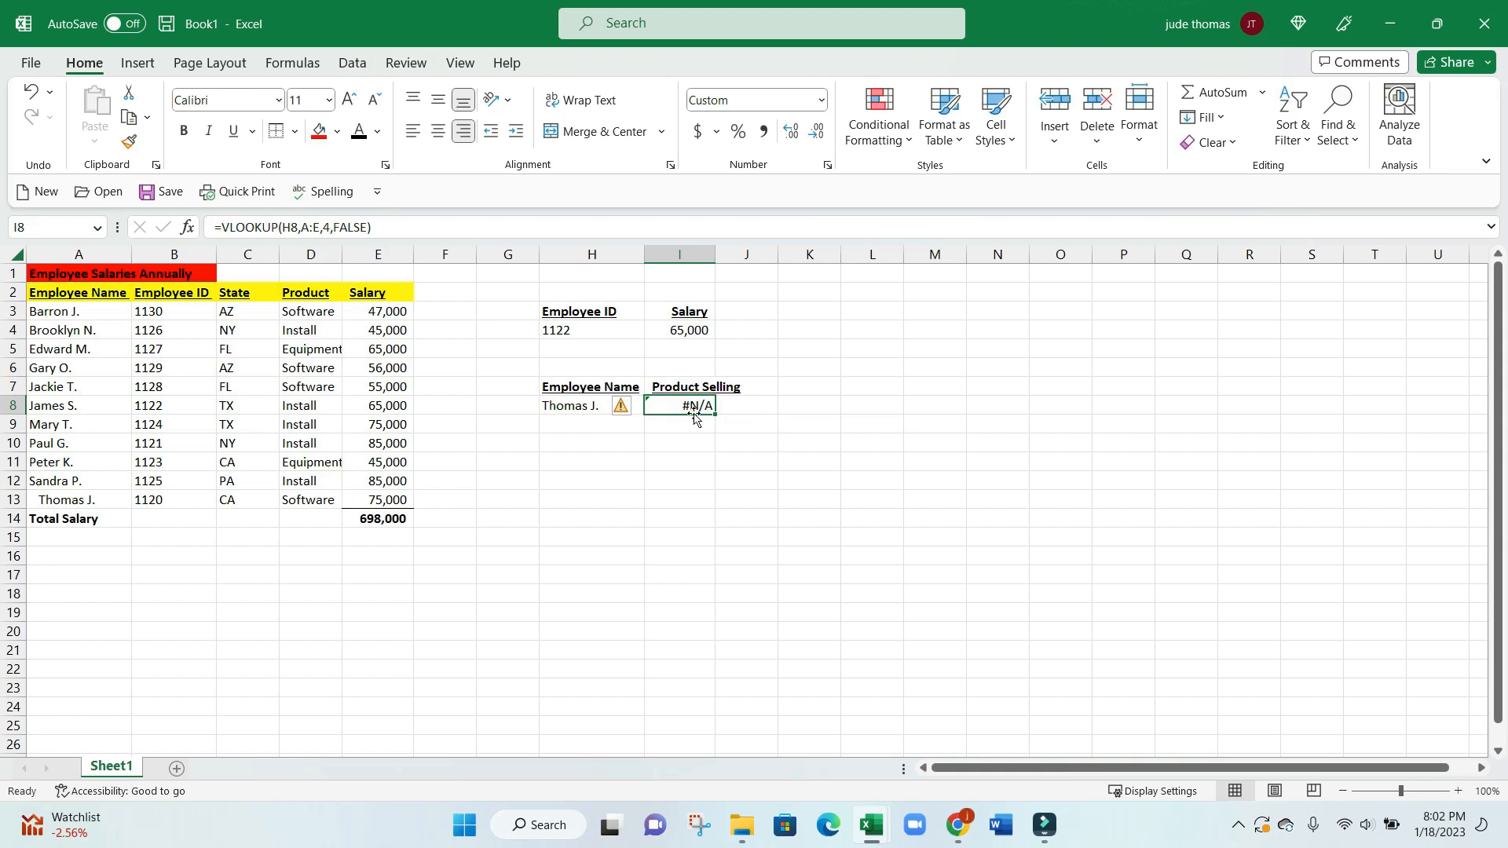
# Add matching leading spaces before the employee name in H8, and compare that entry with cell A13.
pyautogui.click(583, 402)
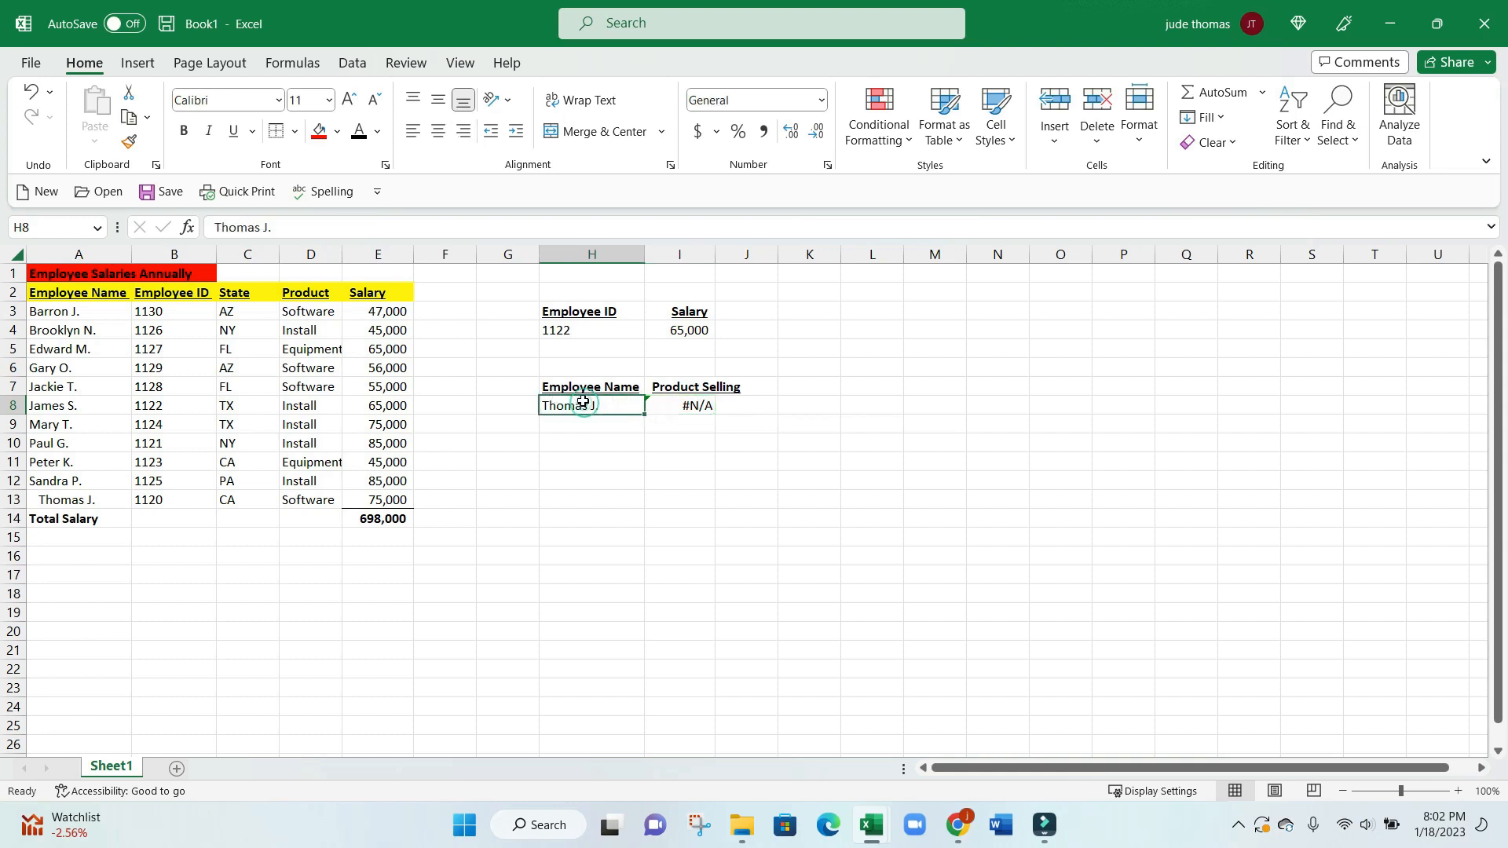
pyautogui.click(240, 228)
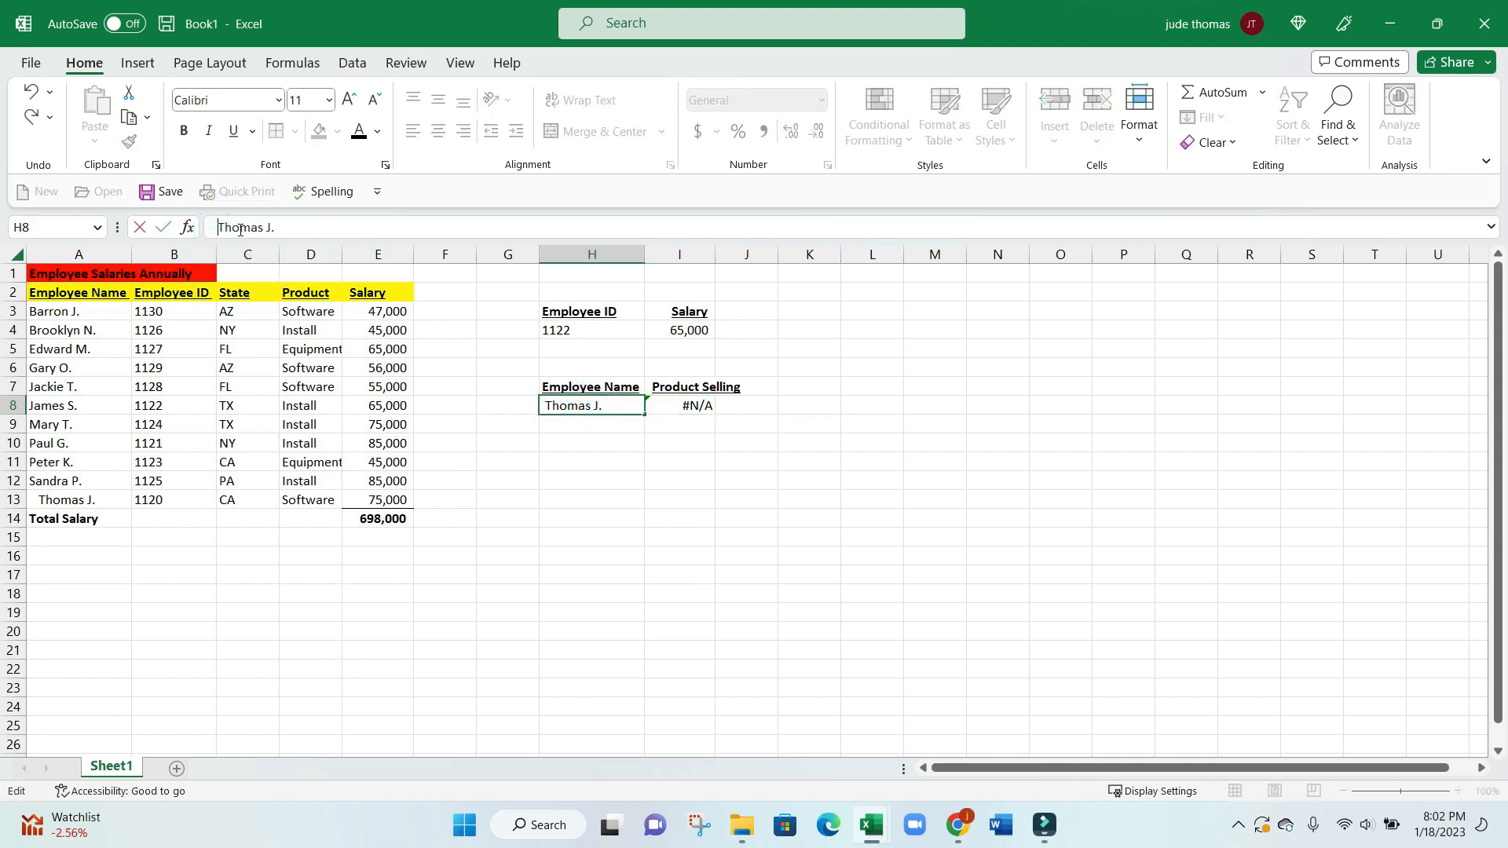
pyautogui.press('Return')
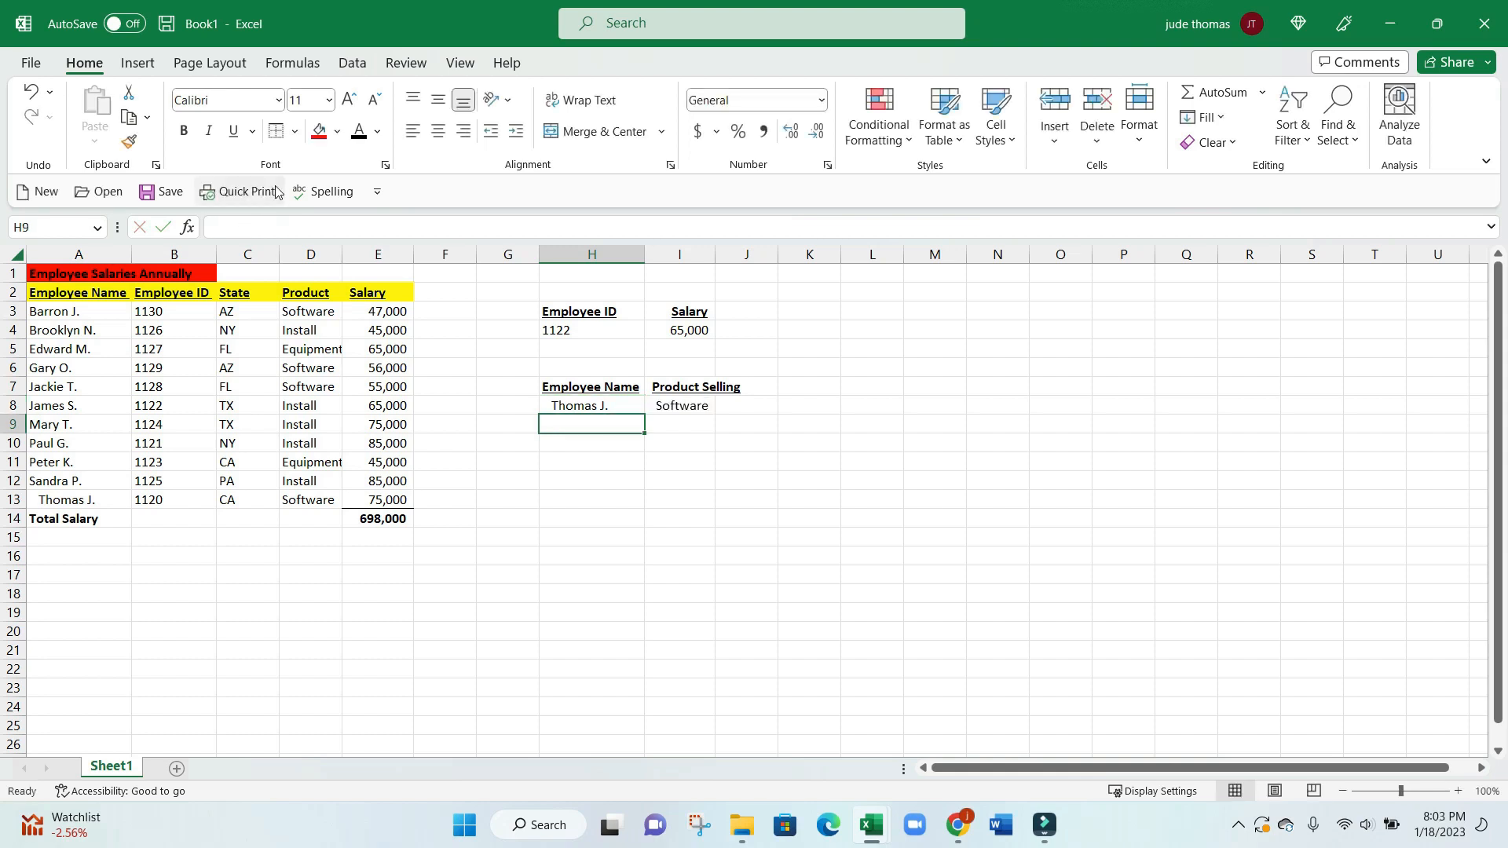
pyautogui.click(660, 391)
pyautogui.click(597, 400)
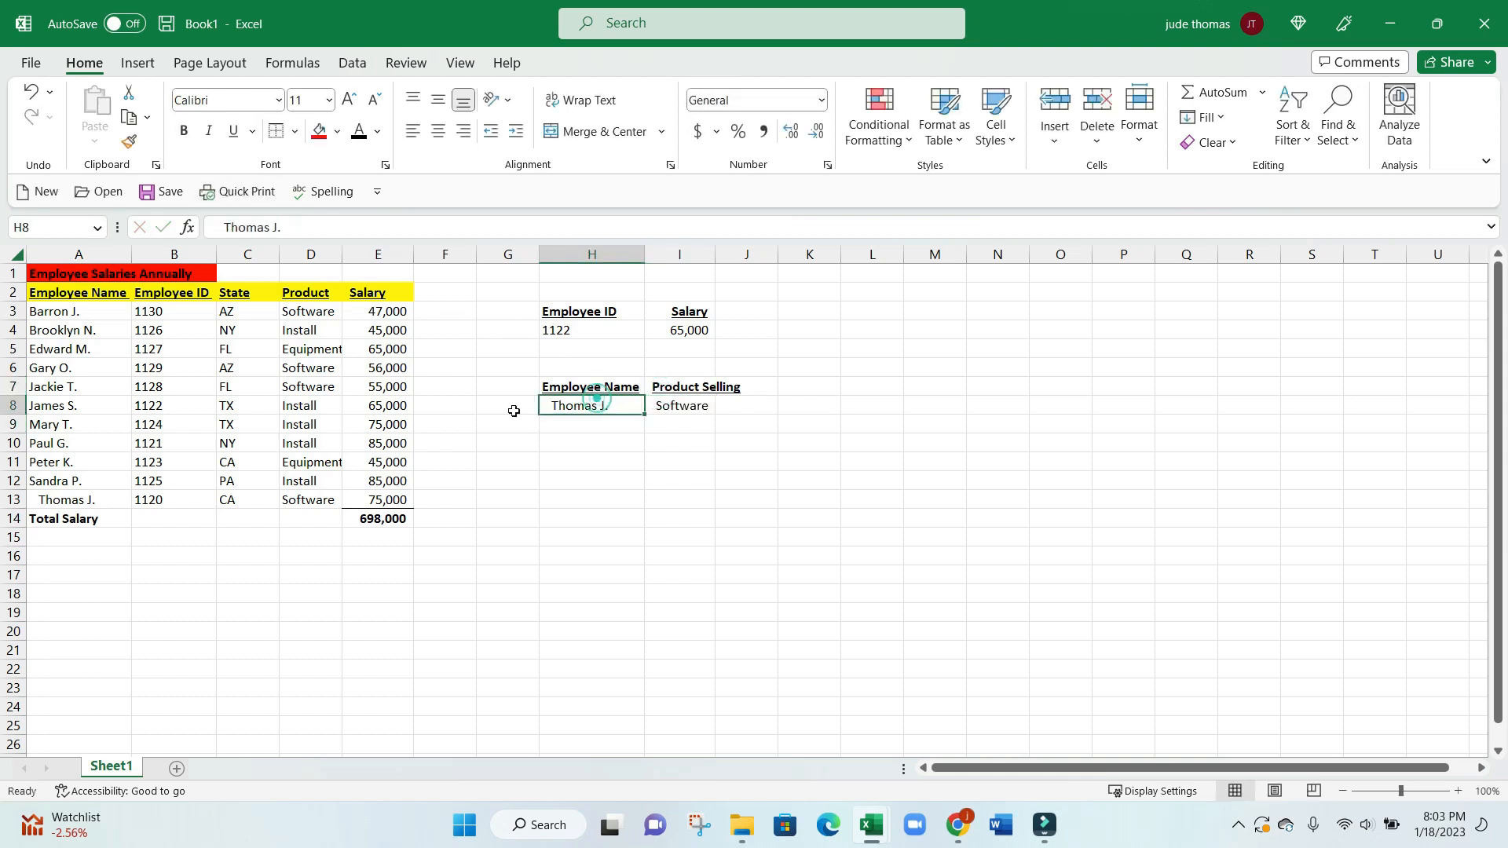
pyautogui.click(102, 499)
# Remove the leading spaces before the employee name in lookup cell H8.
pyautogui.click(585, 405)
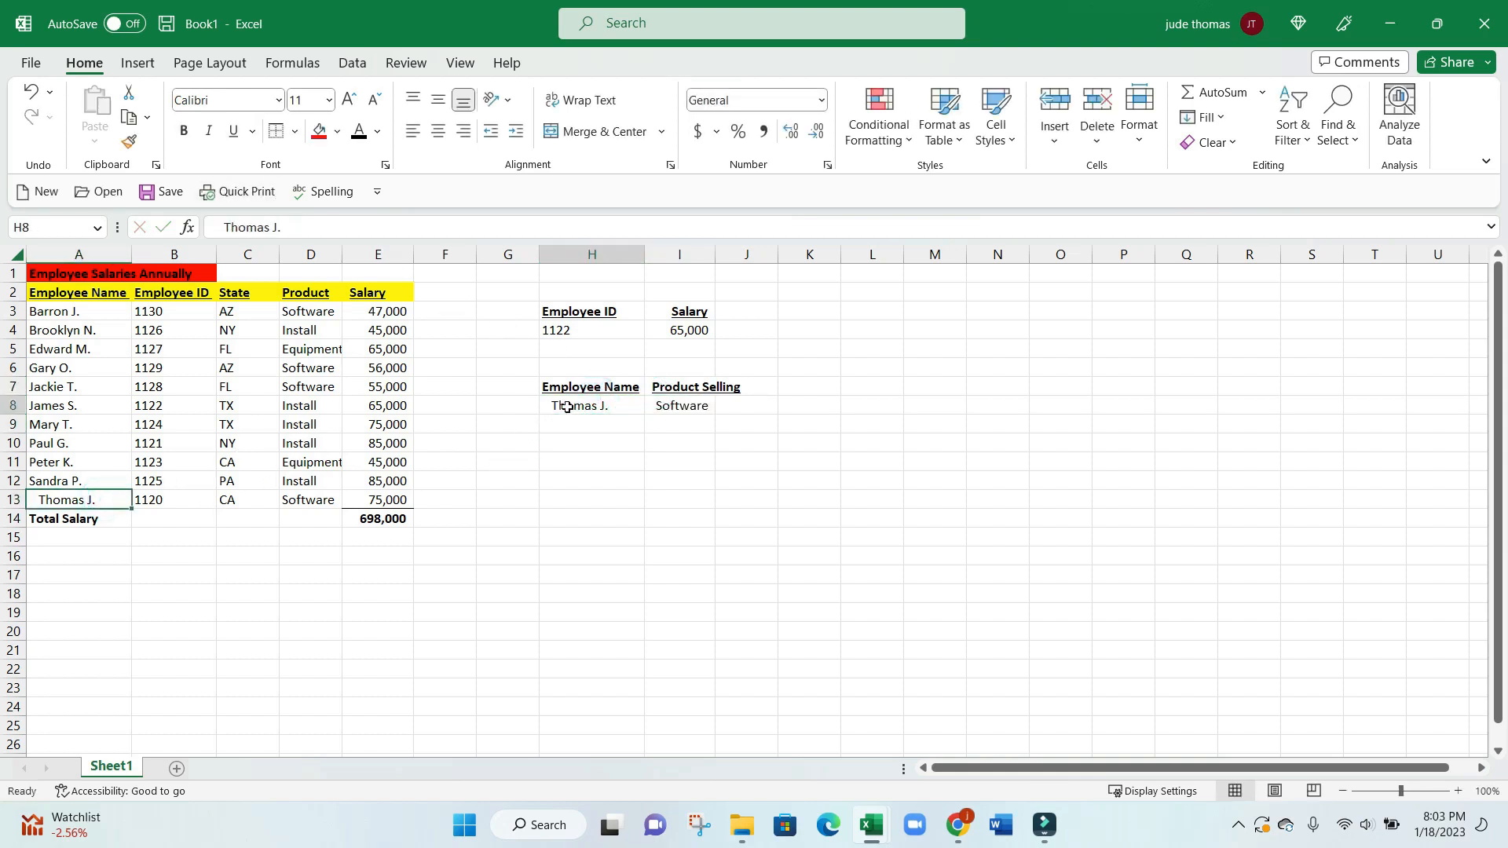
pyautogui.click(226, 229)
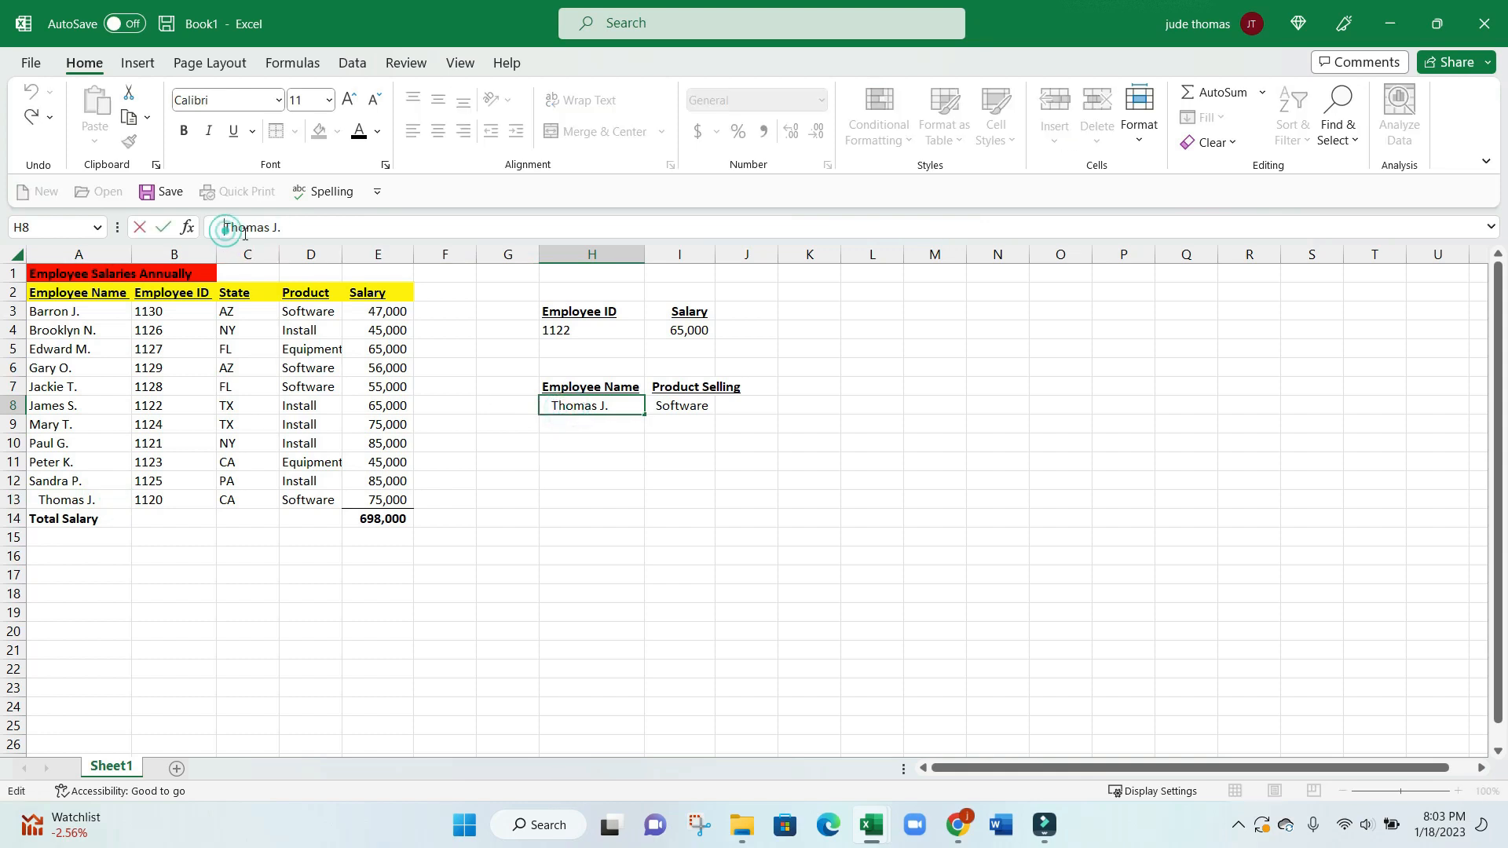
pyautogui.press('BackSpace')
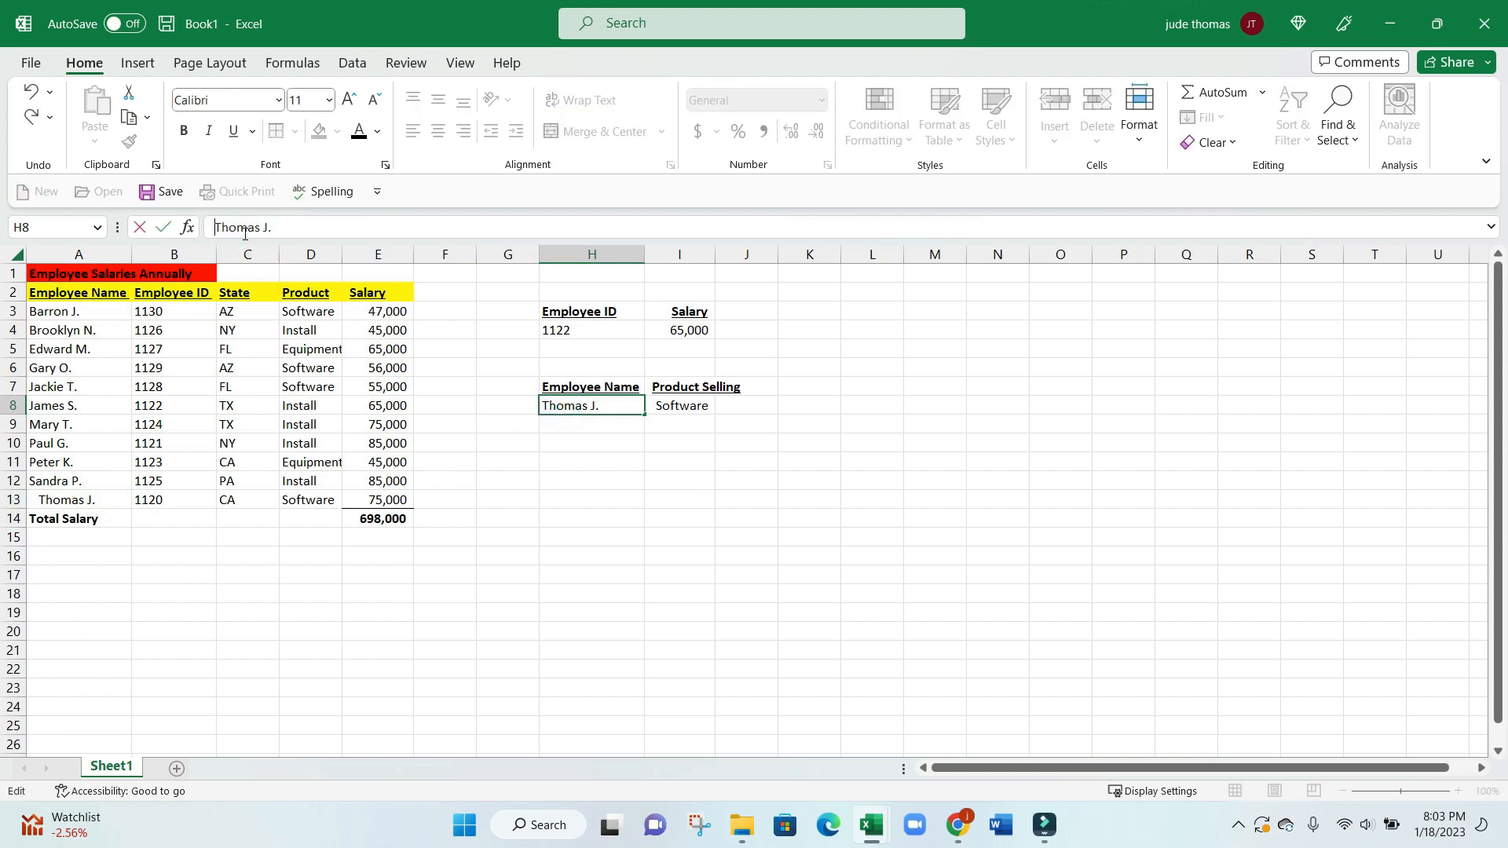
pyautogui.press('Return')
# Set the range lookup argument of the VLOOKUP formula in I8 to TRUE, and inspect the result.
pyautogui.click(677, 403)
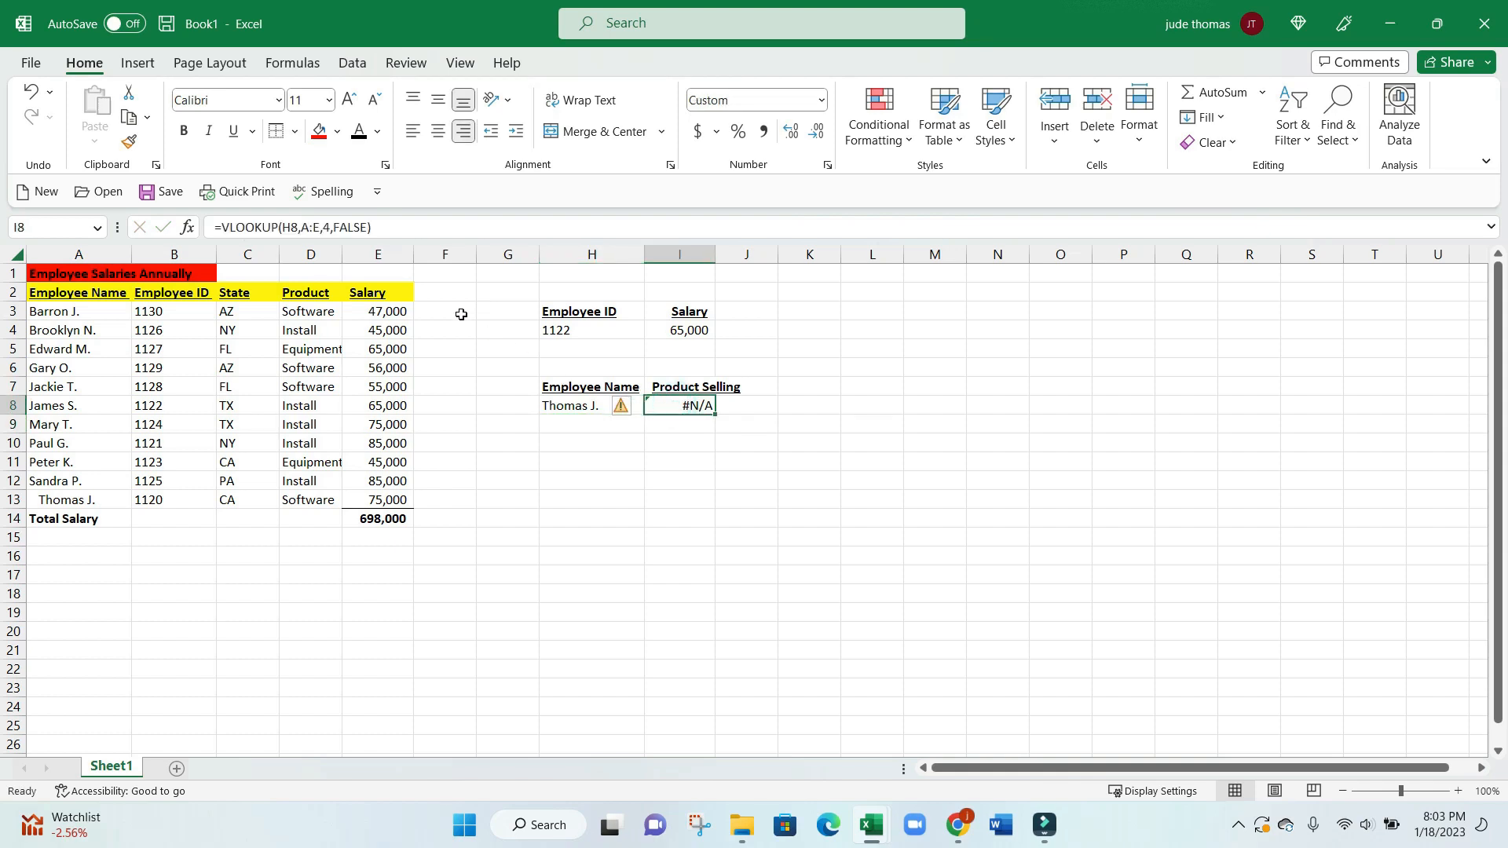
pyautogui.press('F2')
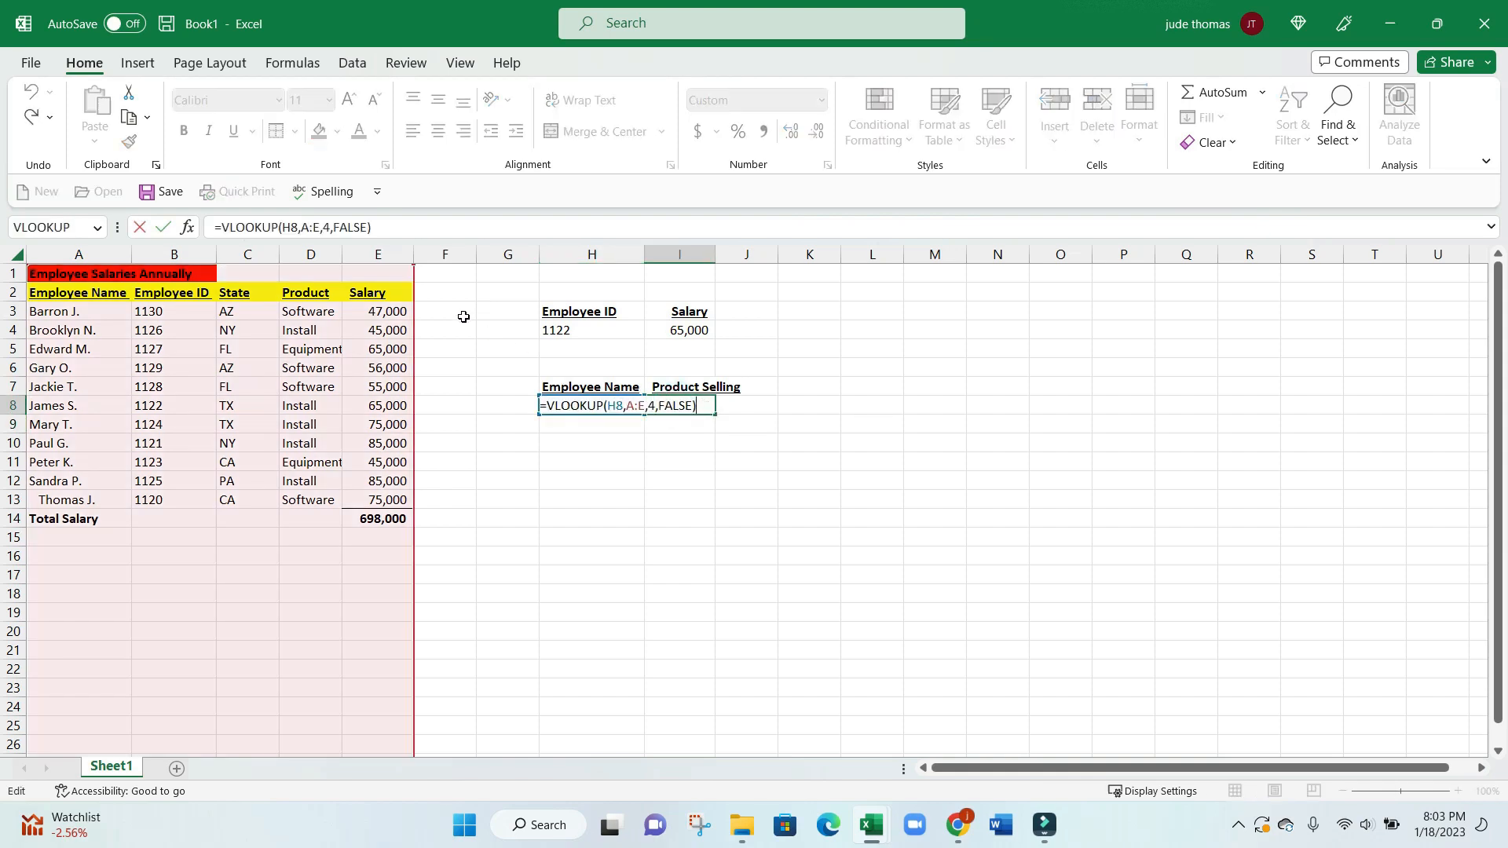
pyautogui.click(692, 406)
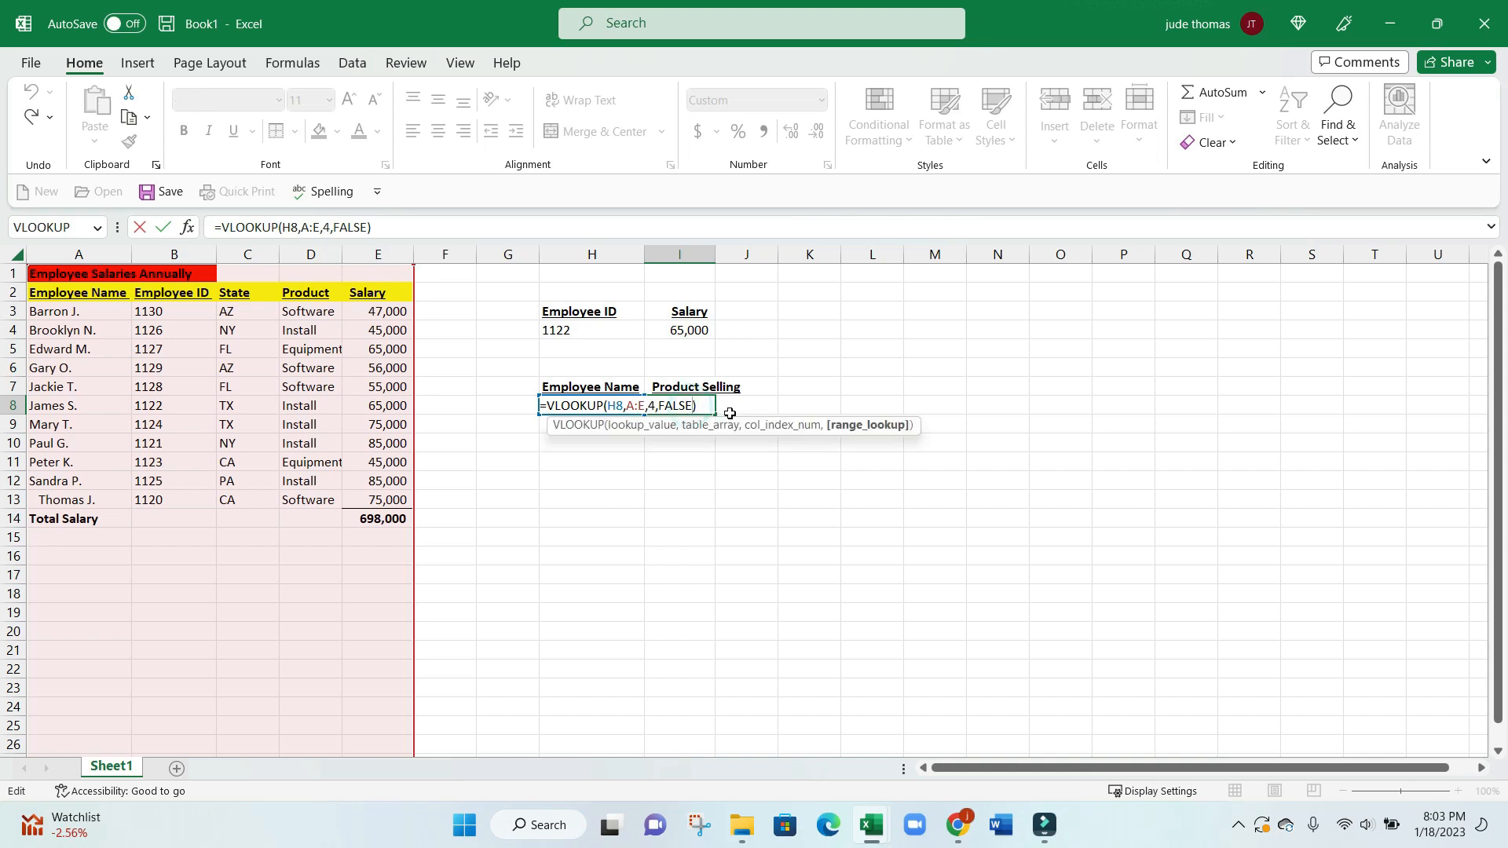
pyautogui.press('BackSpace')
pyautogui.press('BackSpace')
pyautogui.press('BackSpace')
pyautogui.press('BackSpace')
pyautogui.press('BackSpace')
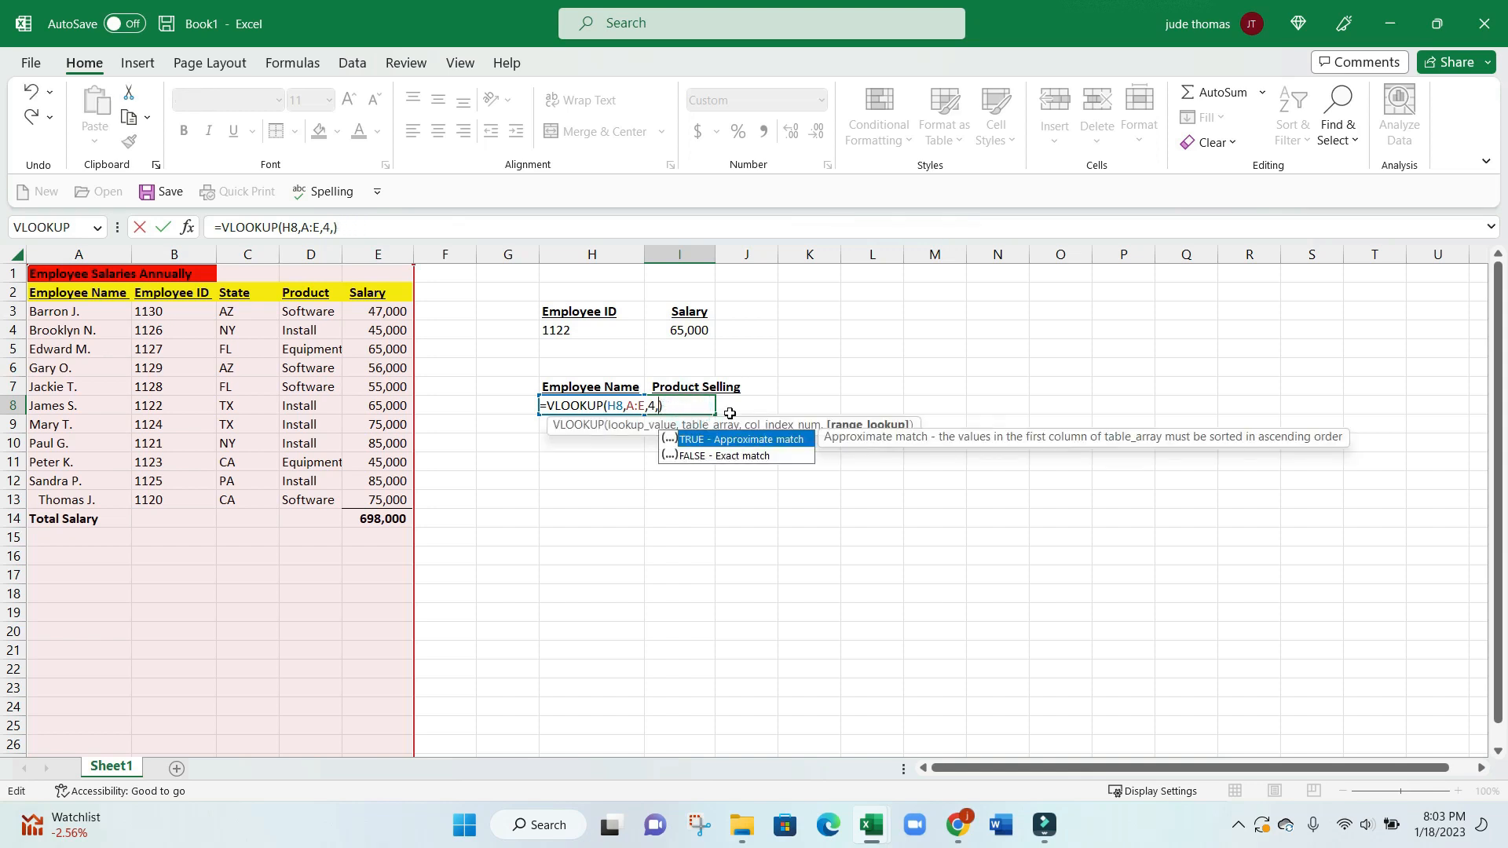
pyautogui.write('TRUE')
pyautogui.press('Return')
pyautogui.click(683, 404)
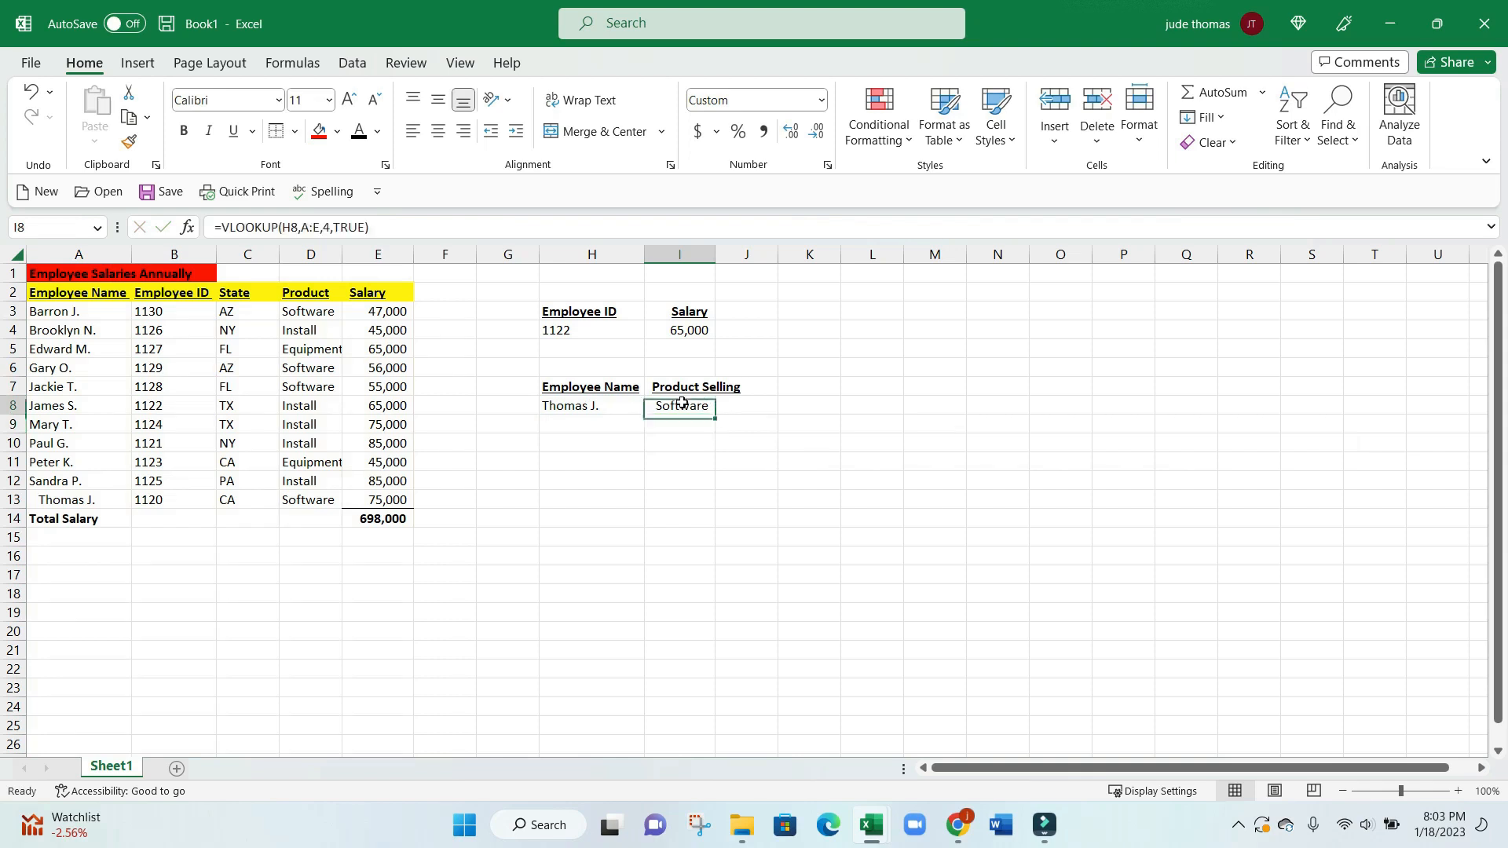
# Compare the lookup name in H8 with cell A13, and the returned product in I8 with cell D13.
pyautogui.click(585, 410)
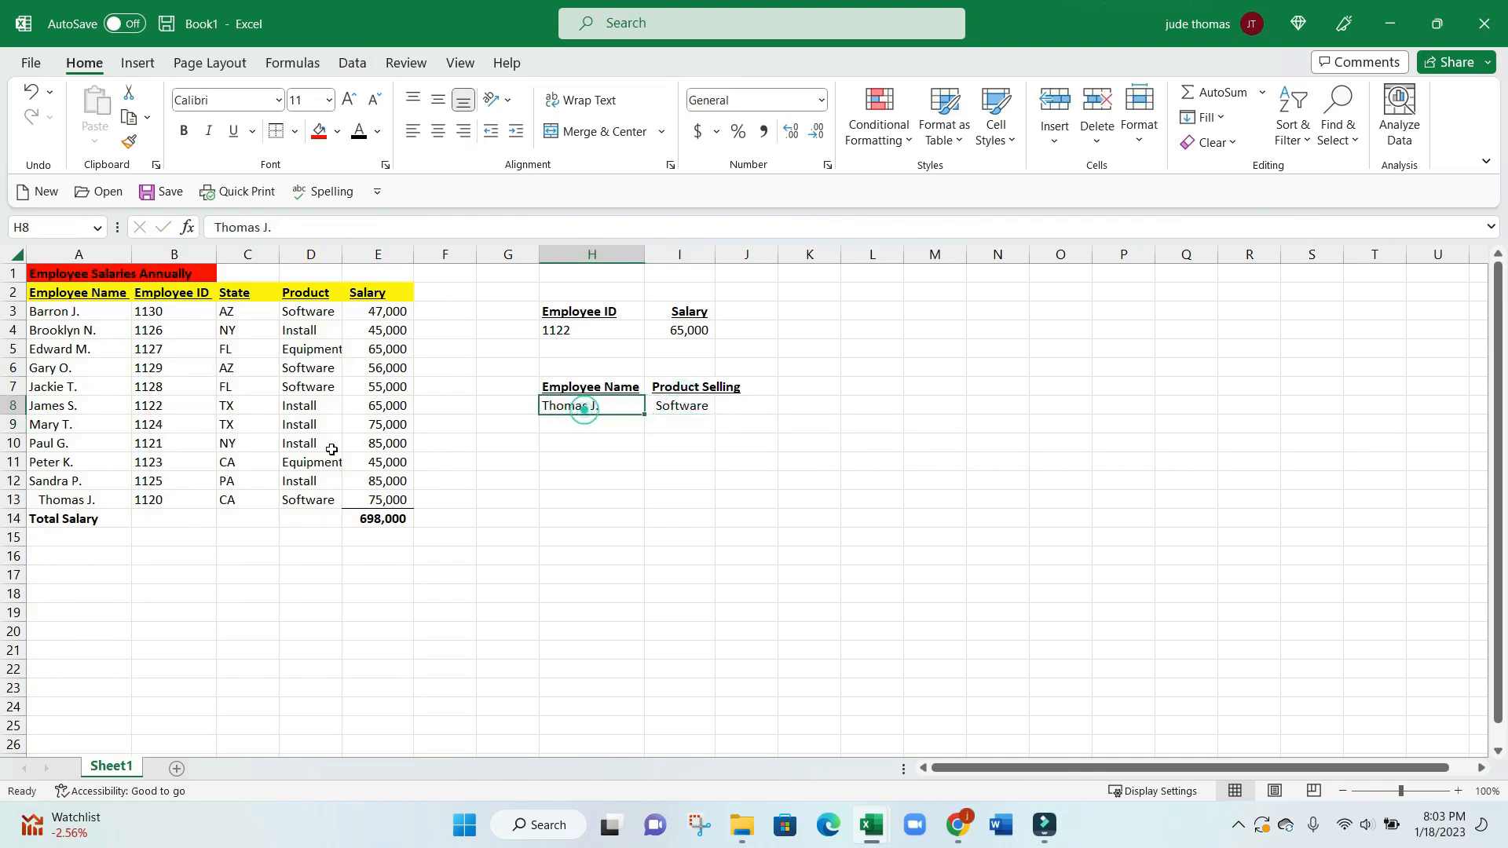
pyautogui.click(107, 499)
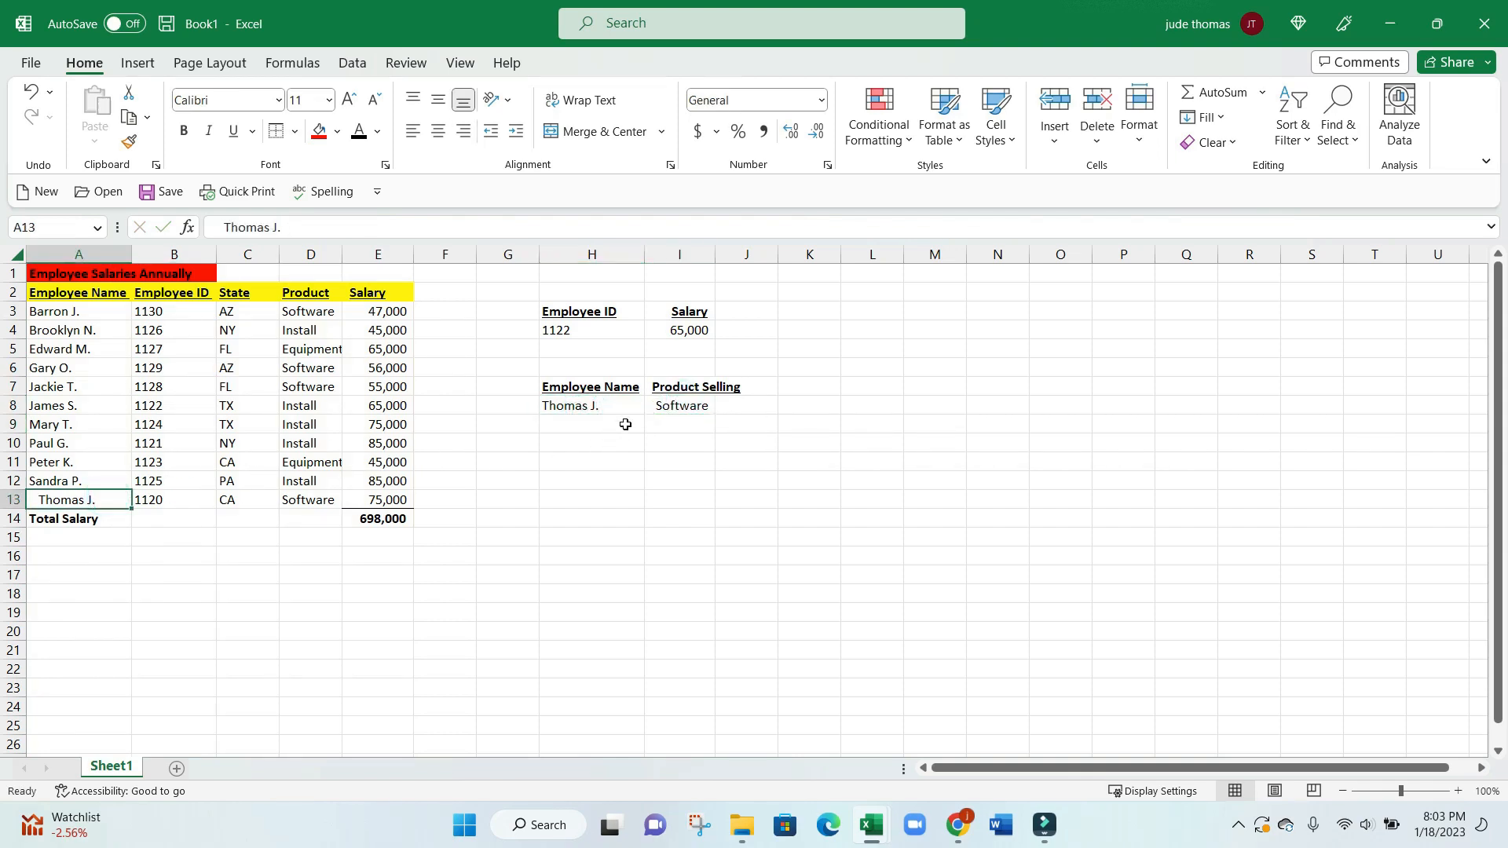
pyautogui.click(689, 407)
pyautogui.click(100, 507)
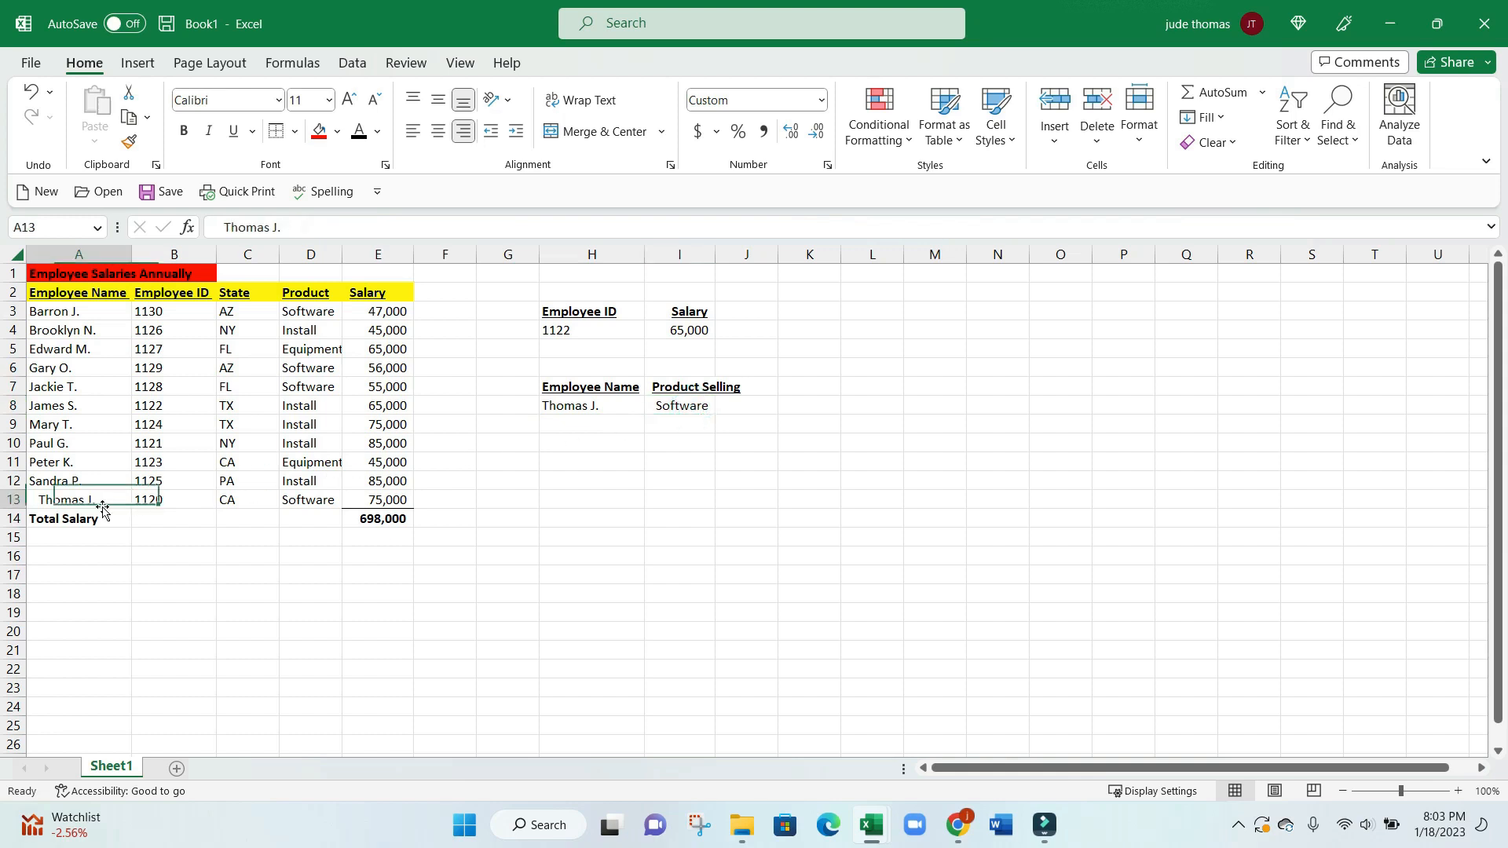
pyautogui.click(289, 501)
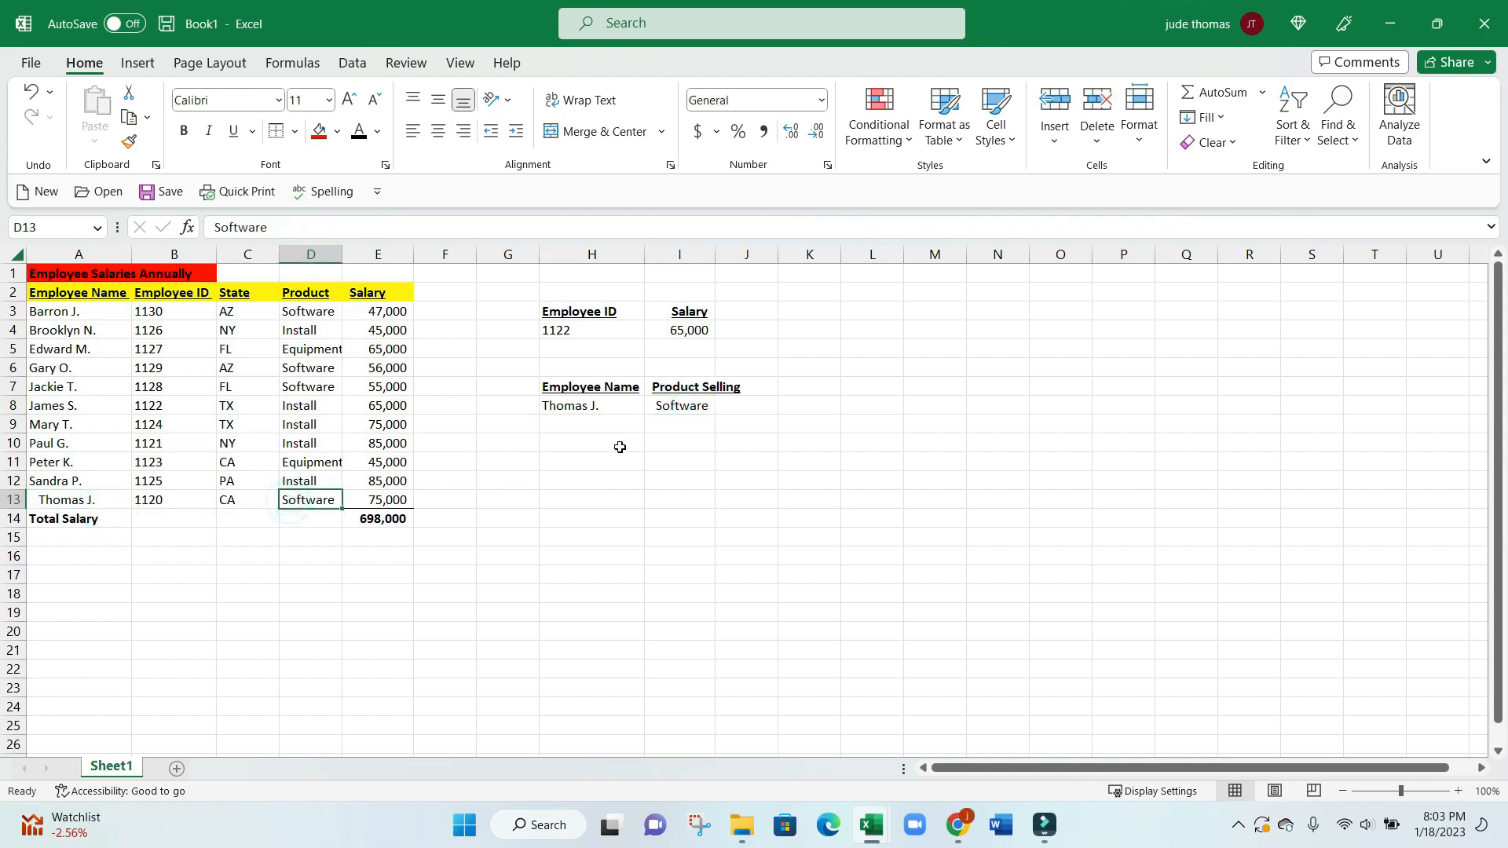
pyautogui.click(663, 408)
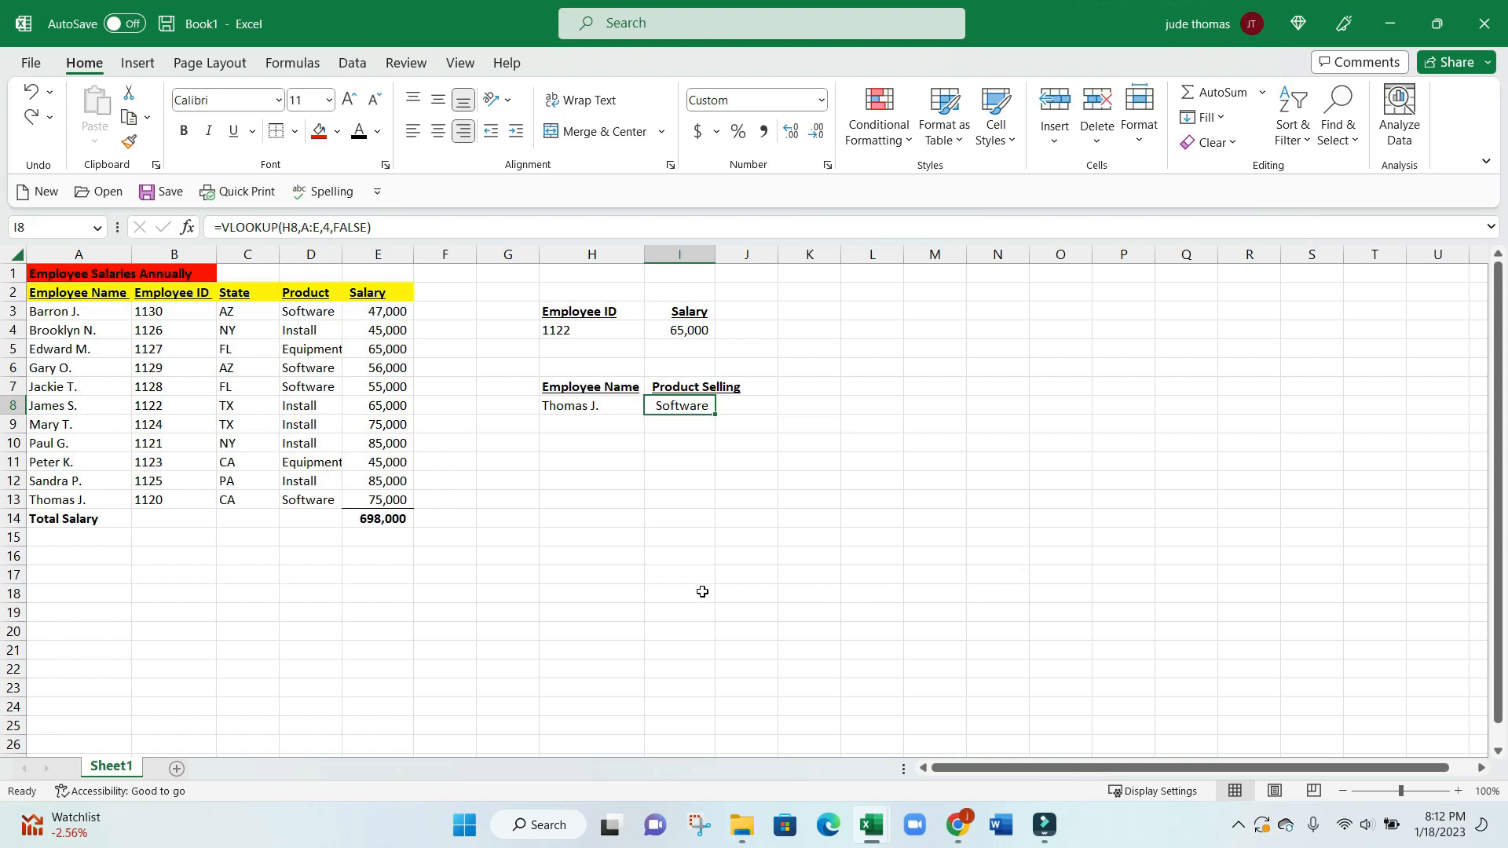
# Replace the employee name in A4 with the name from A13 to create a duplicate, and check the lookup in I8.
pyautogui.click(119, 333)
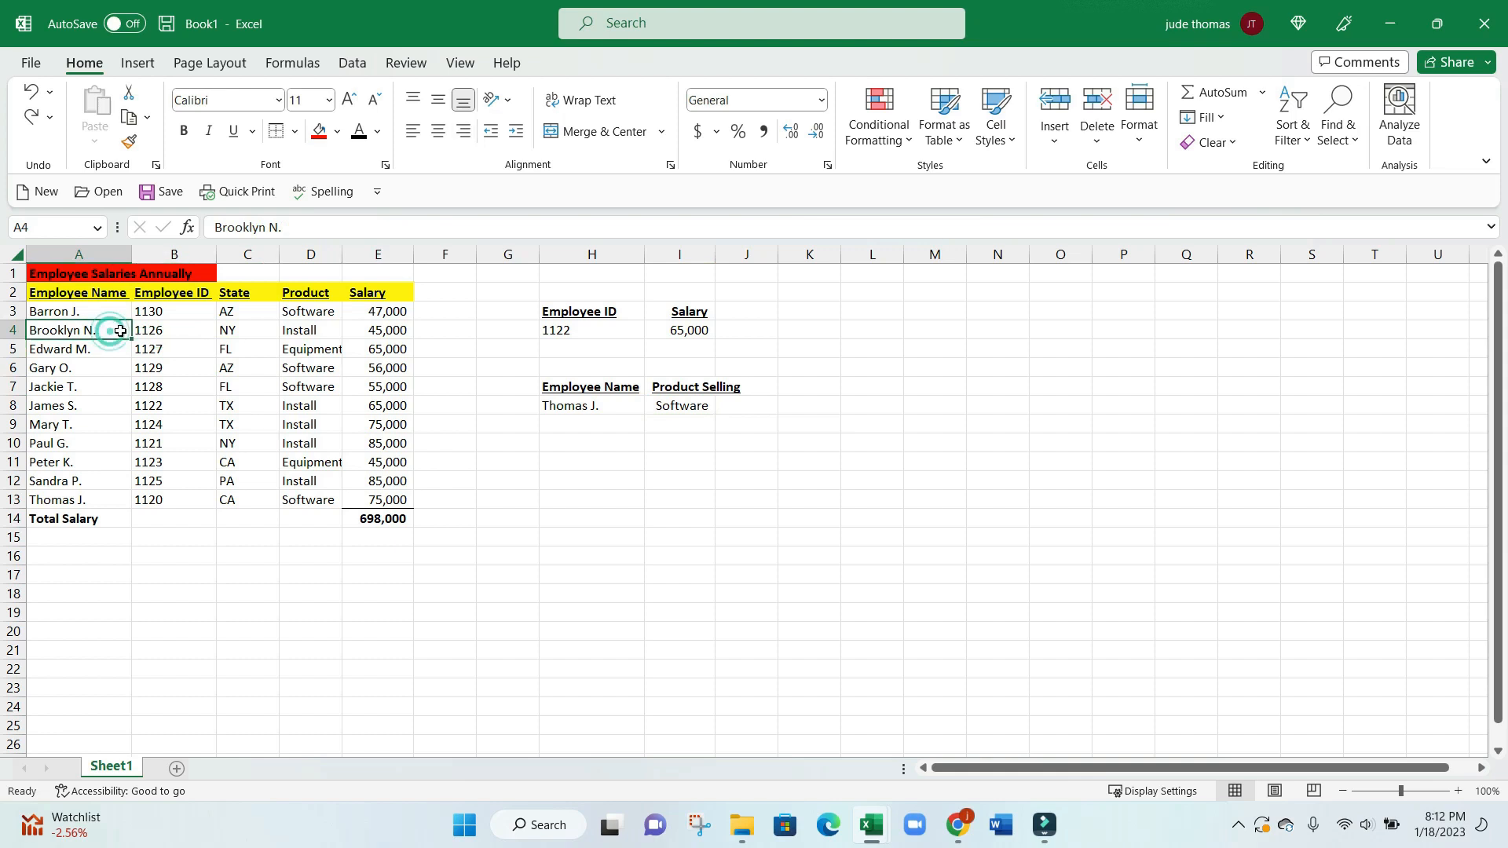
pyautogui.press('capslock')
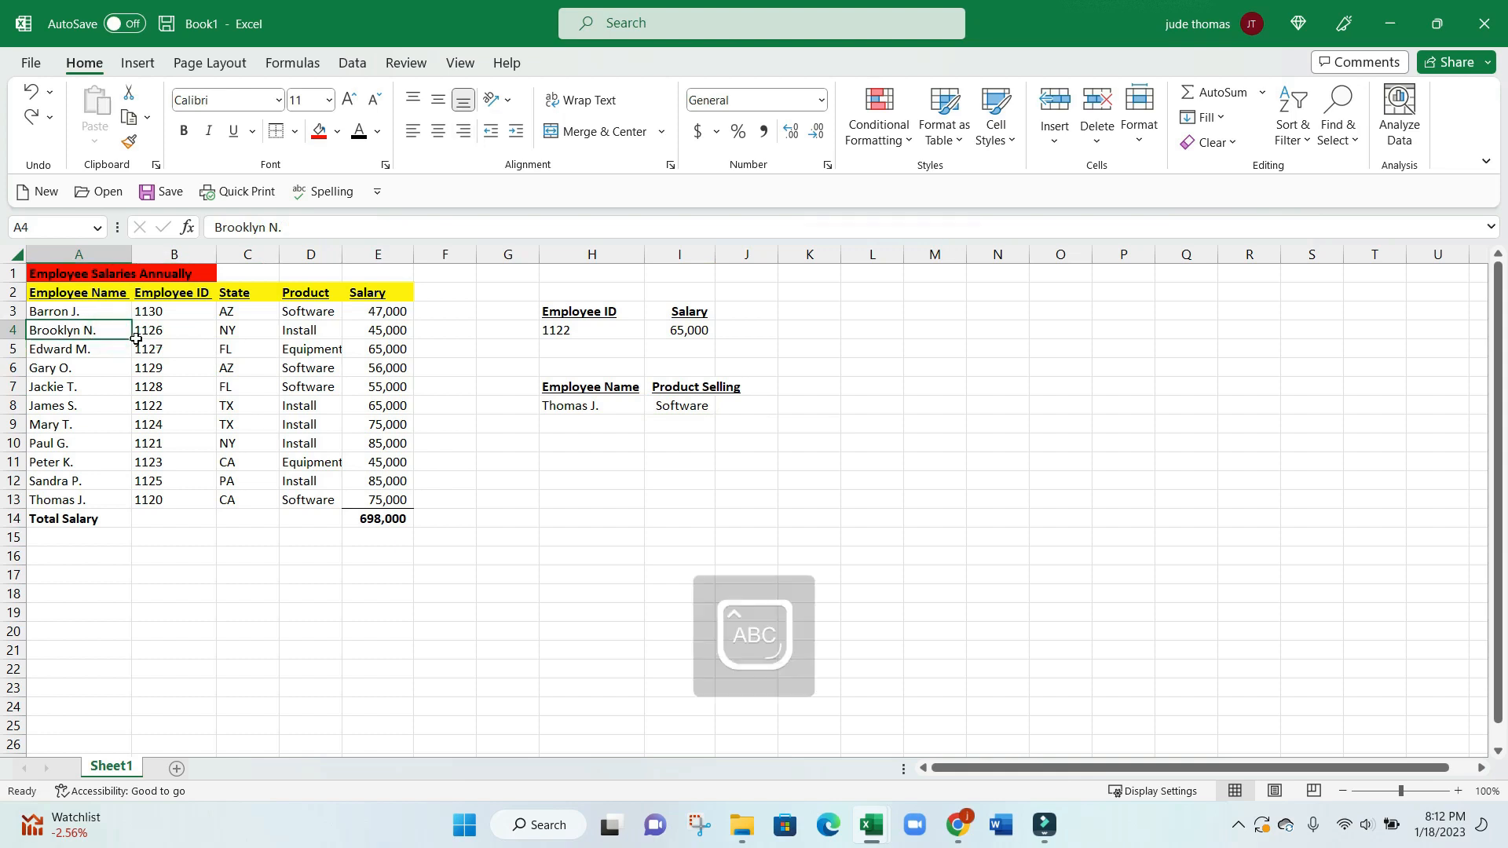
pyautogui.press('capslock')
pyautogui.write('T')
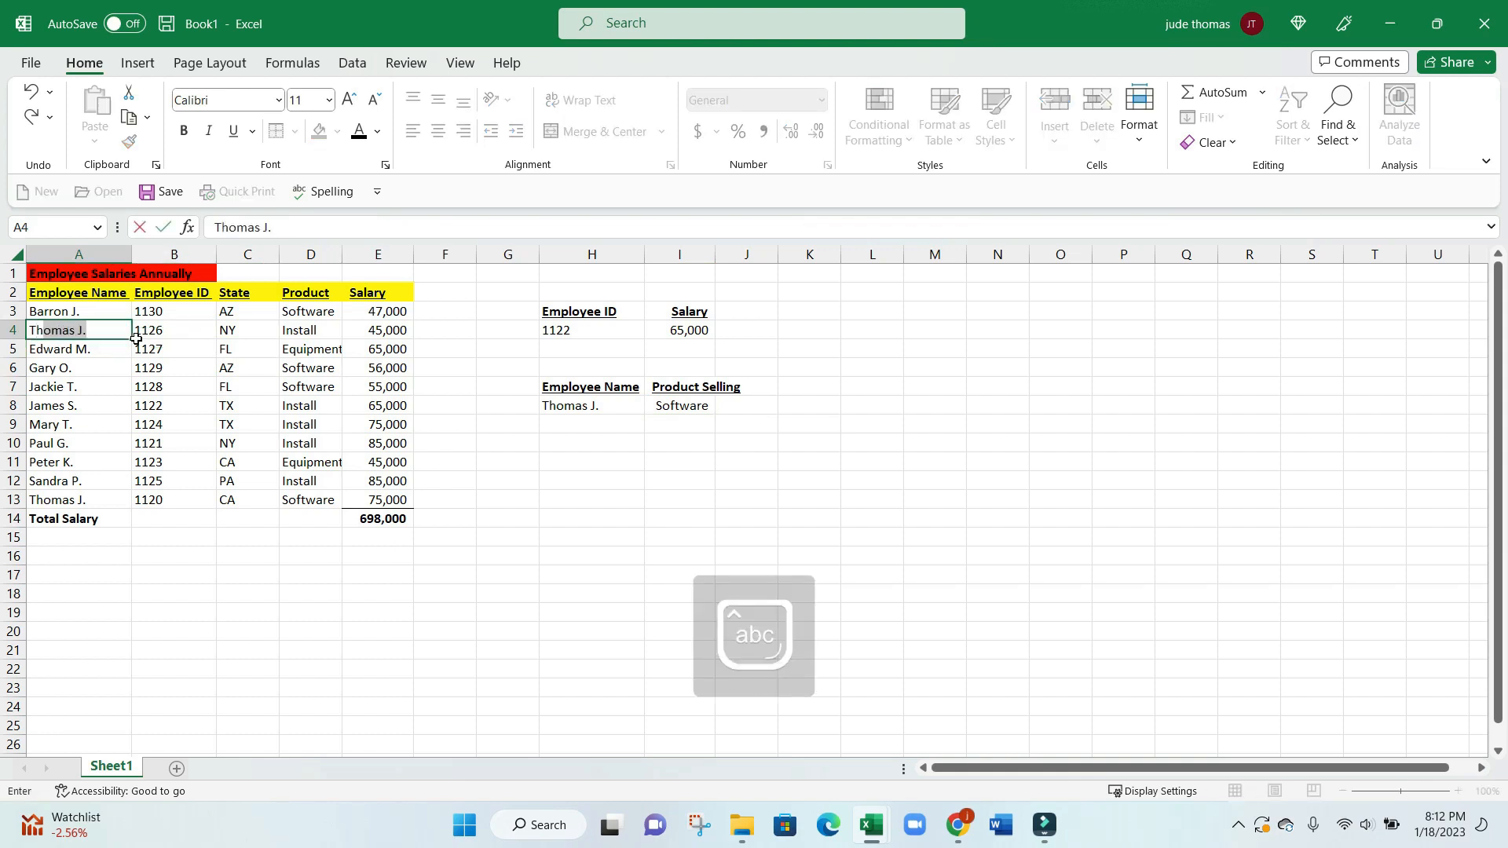
pyautogui.write('homas')
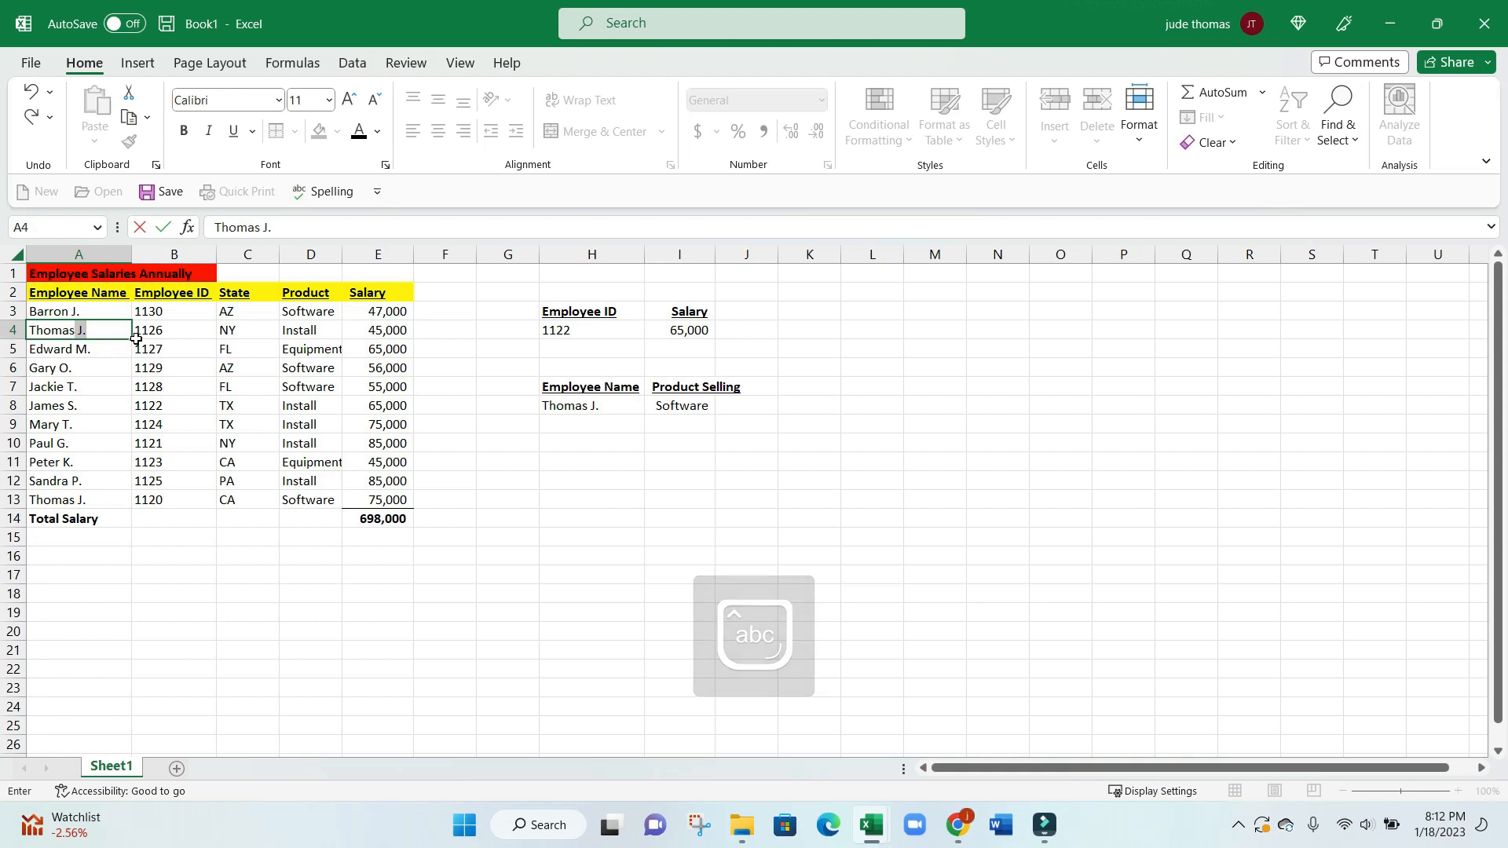
pyautogui.press('Return')
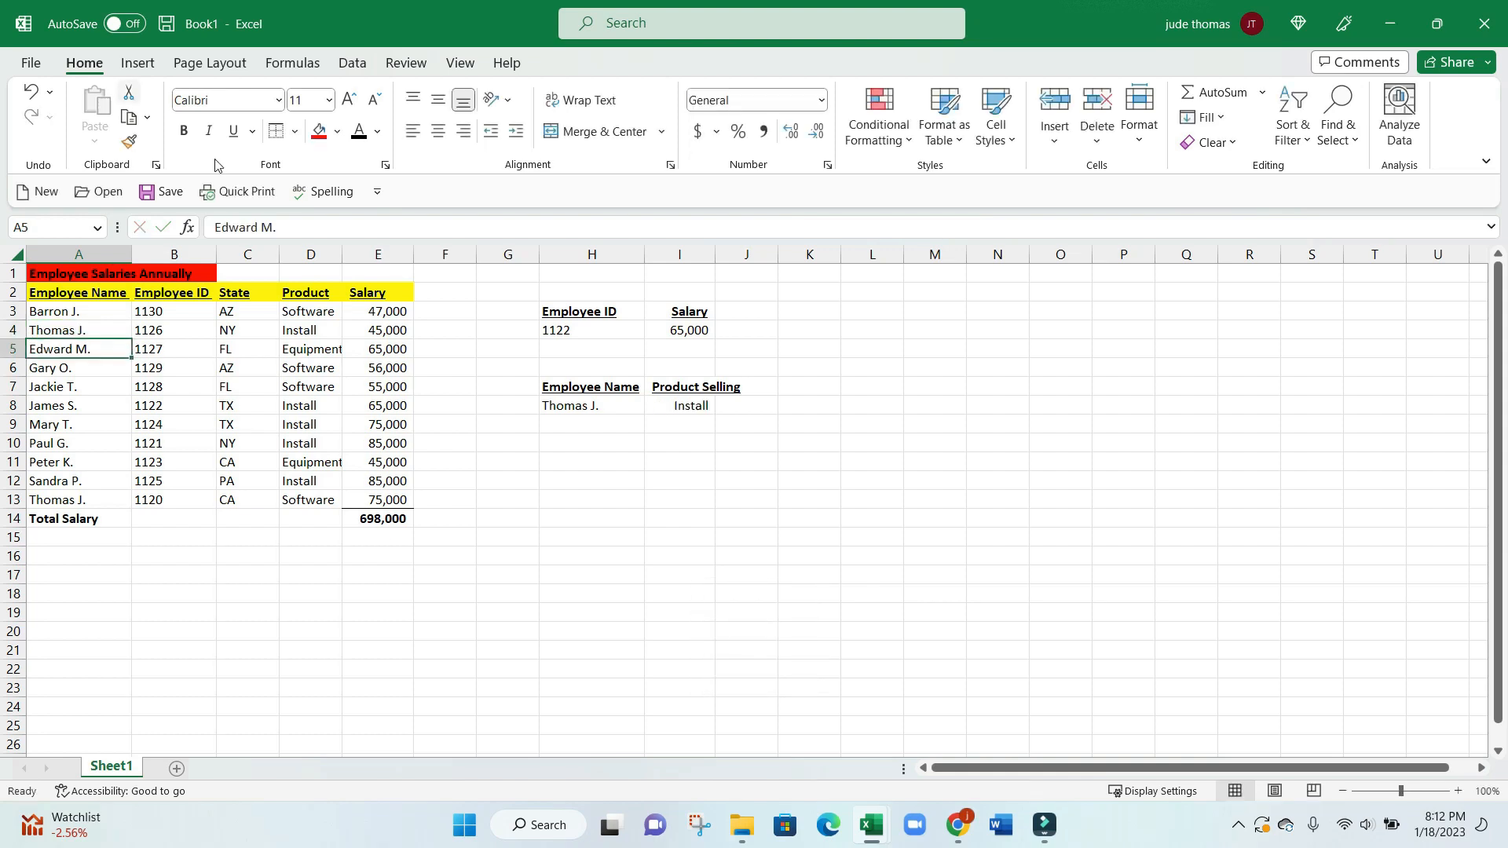
pyautogui.click(690, 405)
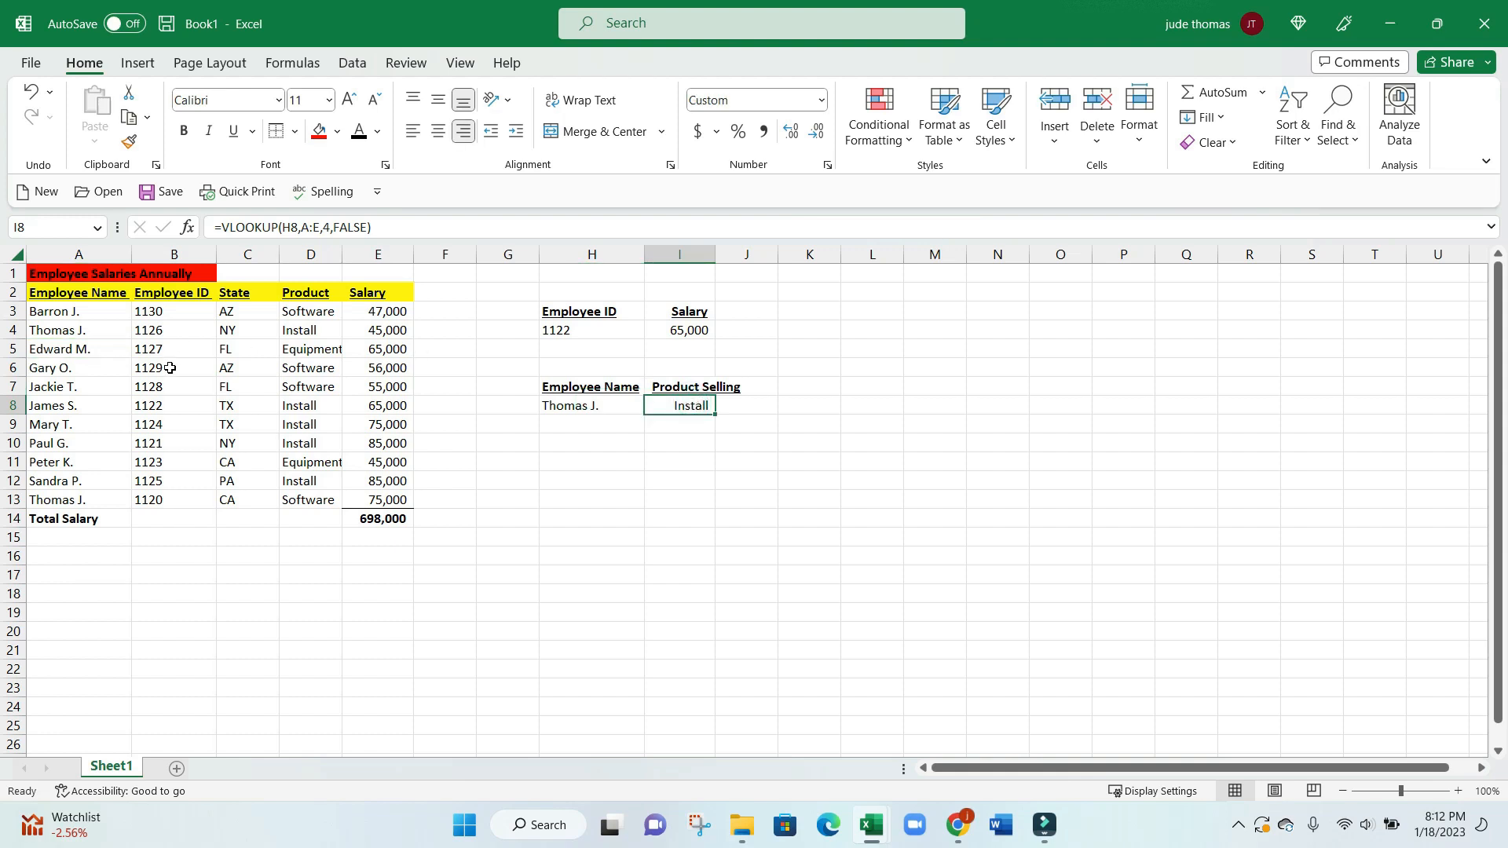
# Compare the duplicate names in A4 and A13 and the product in D13, and undo the name change in A4.
pyautogui.click(321, 503)
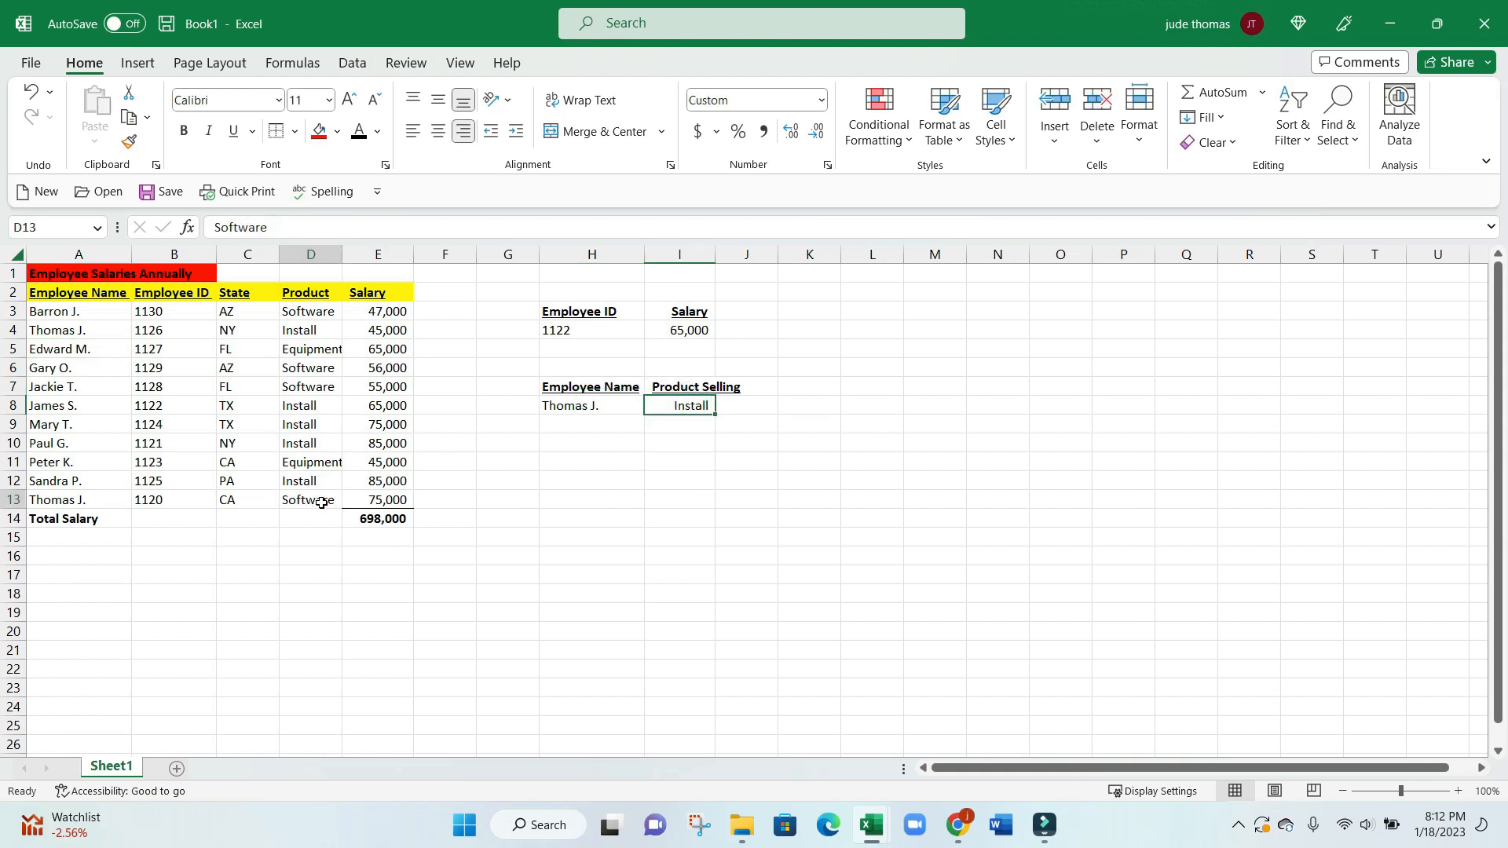
pyautogui.click(111, 331)
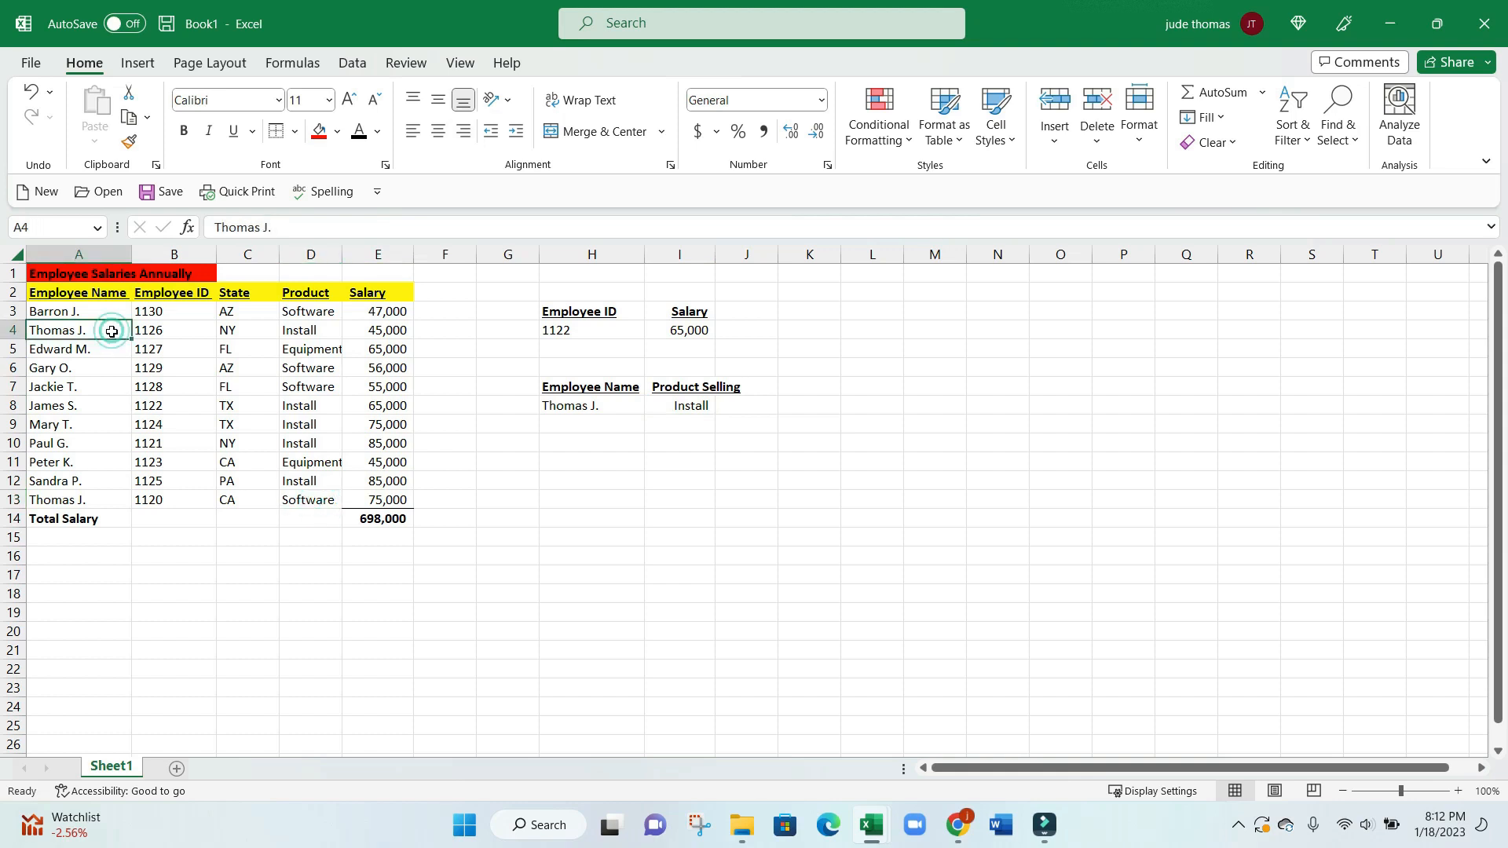
pyautogui.click(100, 497)
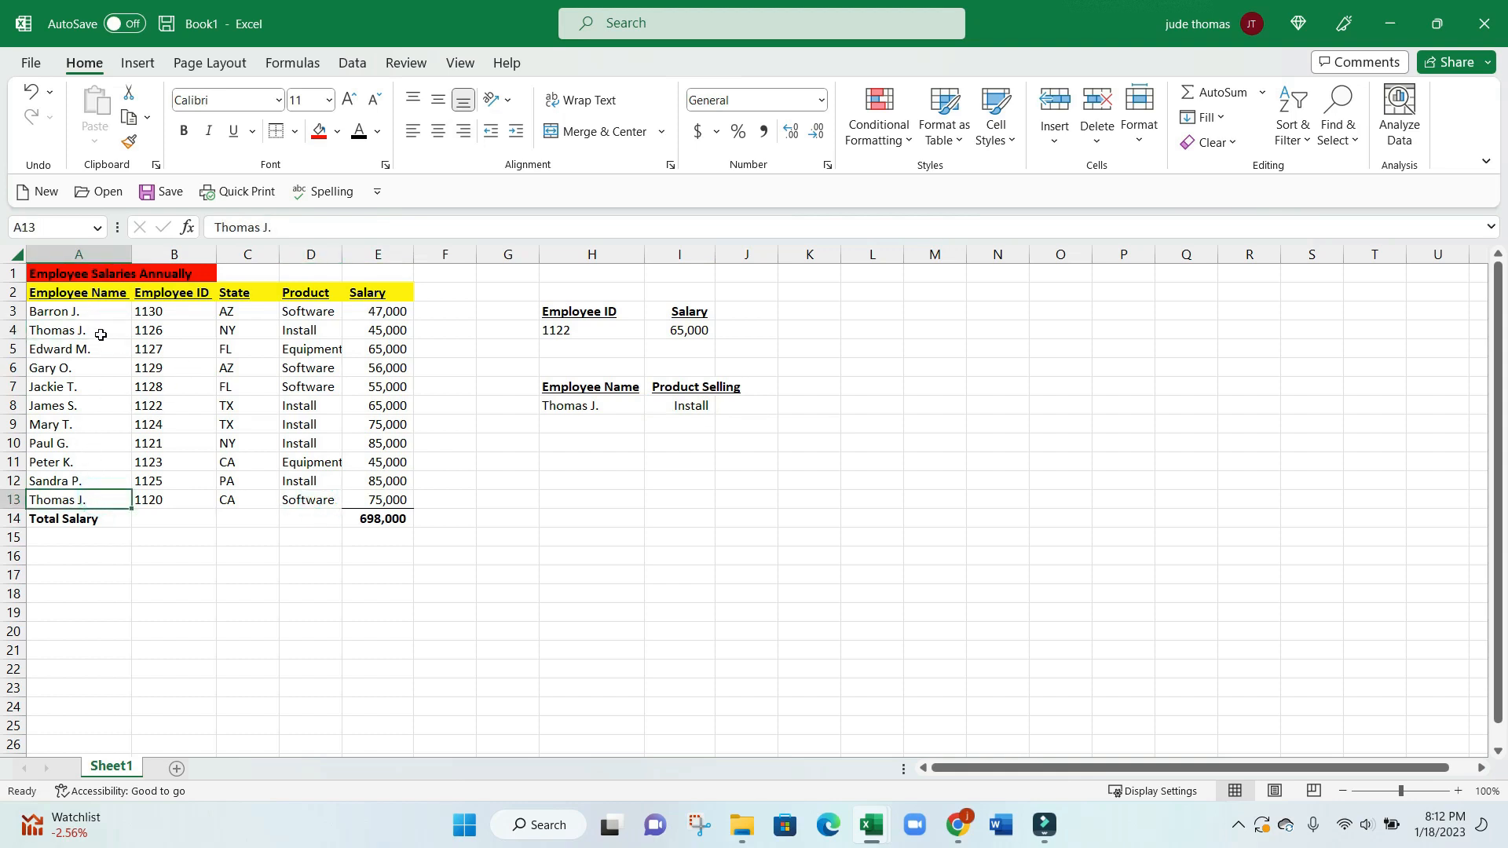
pyautogui.click(101, 329)
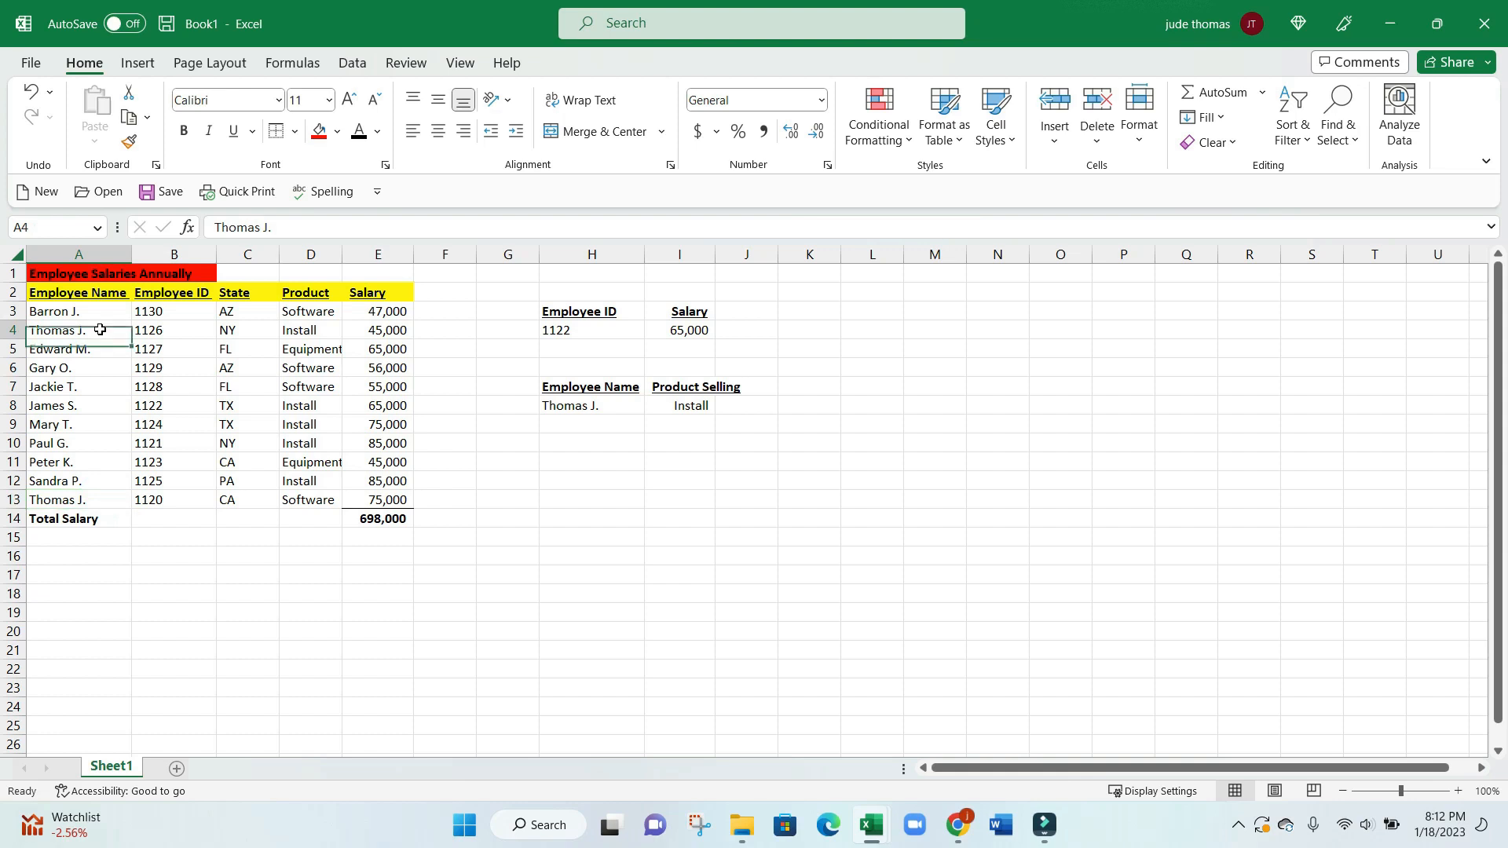
pyautogui.click(31, 94)
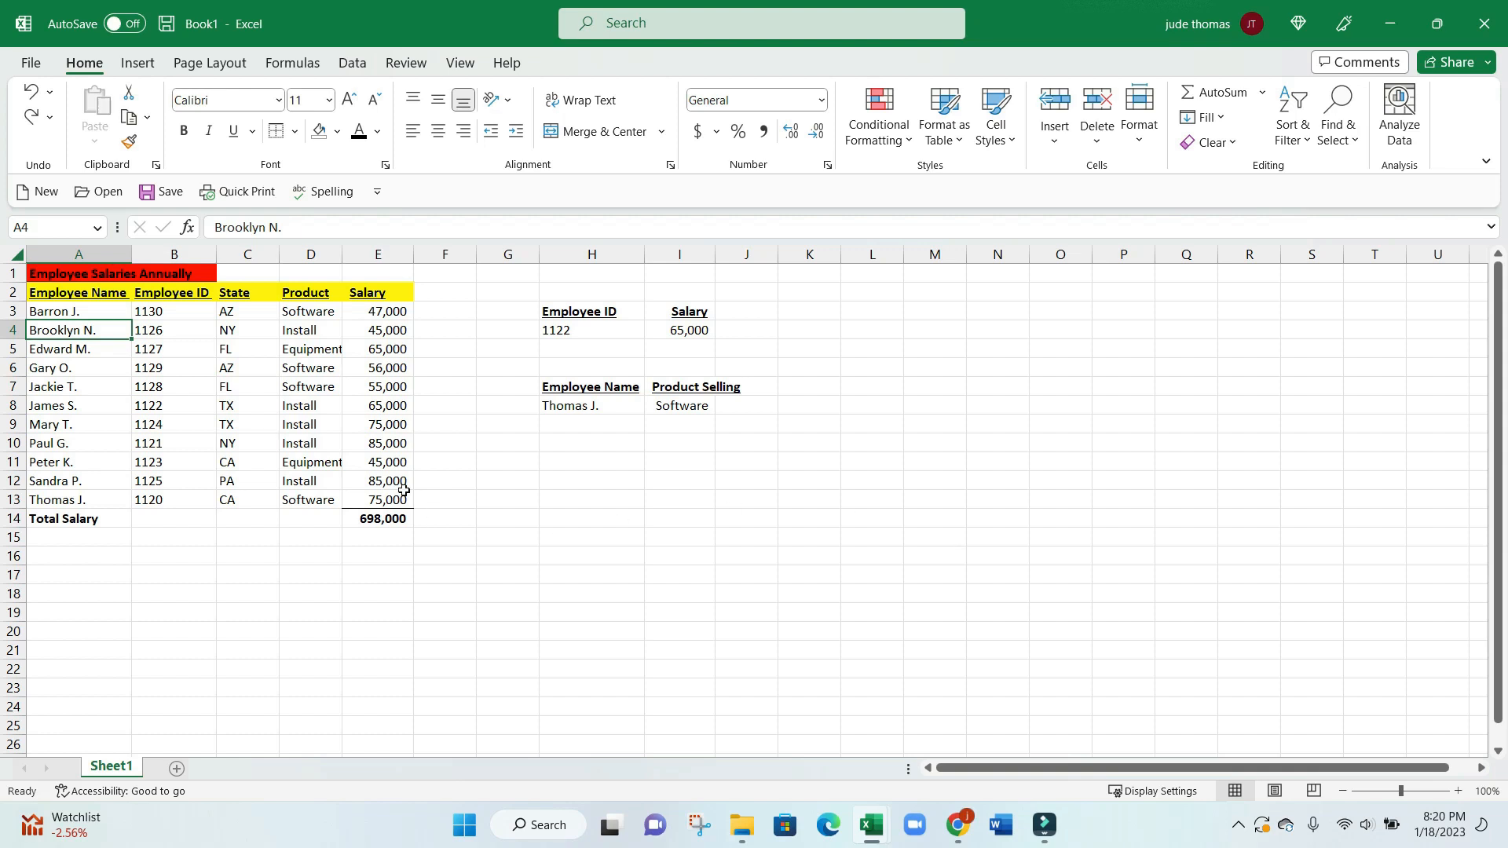
# Copy the employee salary table in columns A:E and paste the copy starting at column L.
pyautogui.moveTo(101, 254); pyautogui.dragTo(360, 300)
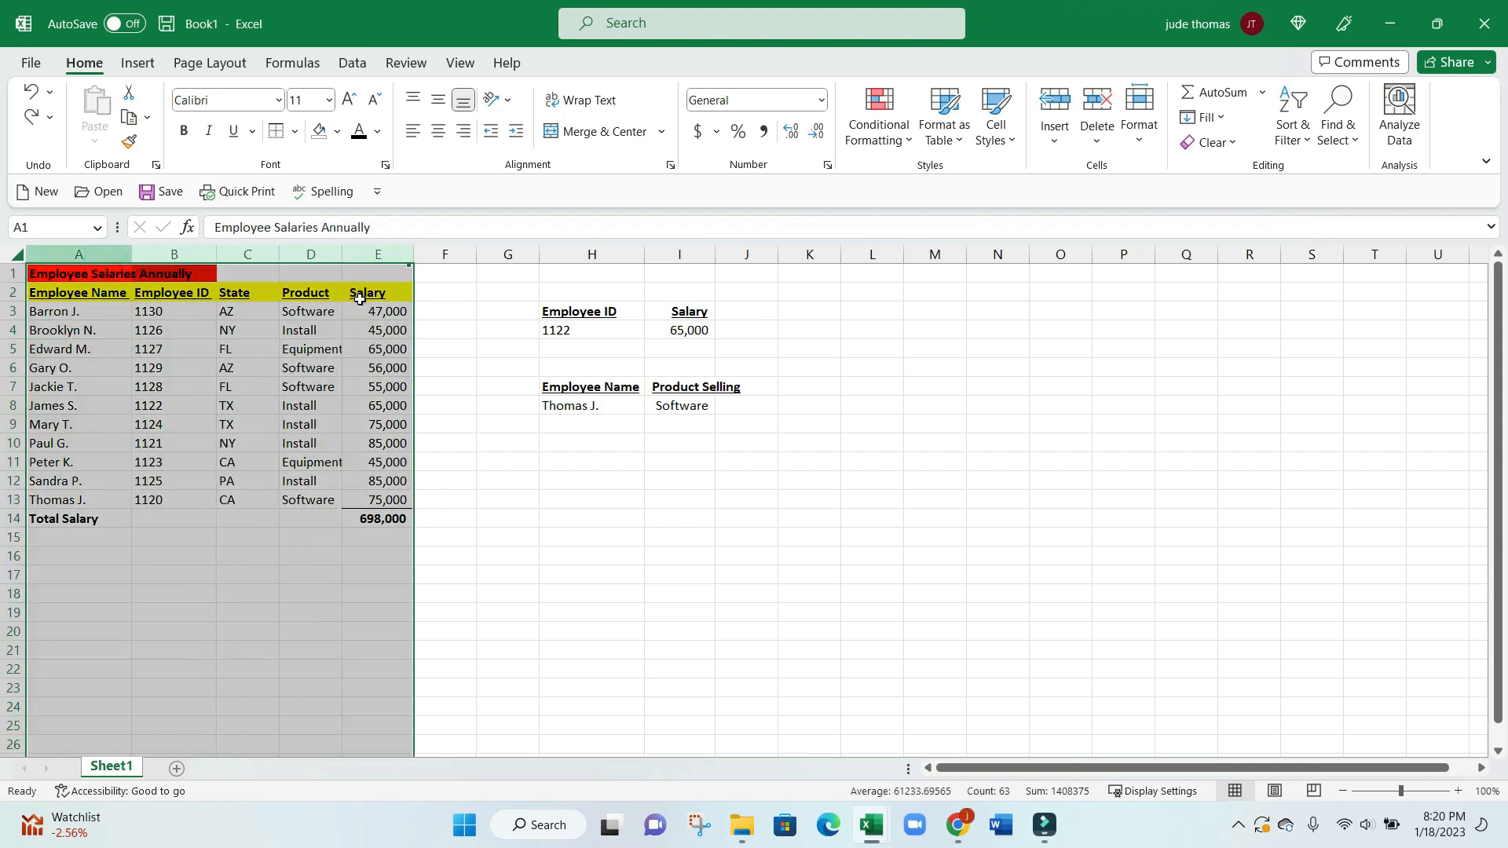
pyautogui.rightClick(359, 299)
pyautogui.click(389, 378)
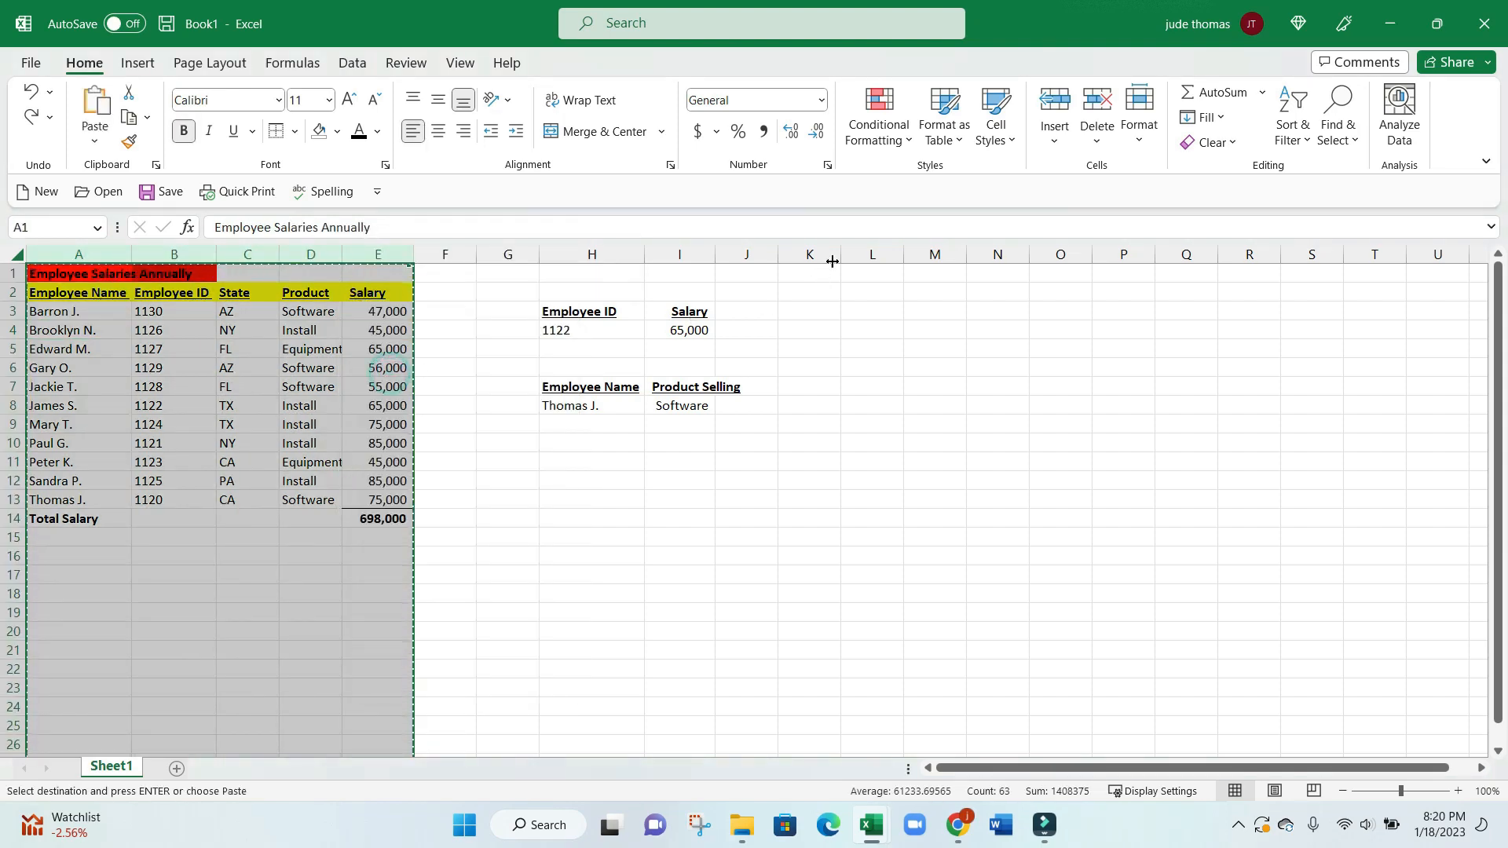
pyautogui.click(869, 253)
pyautogui.rightClick(870, 254)
pyautogui.click(919, 392)
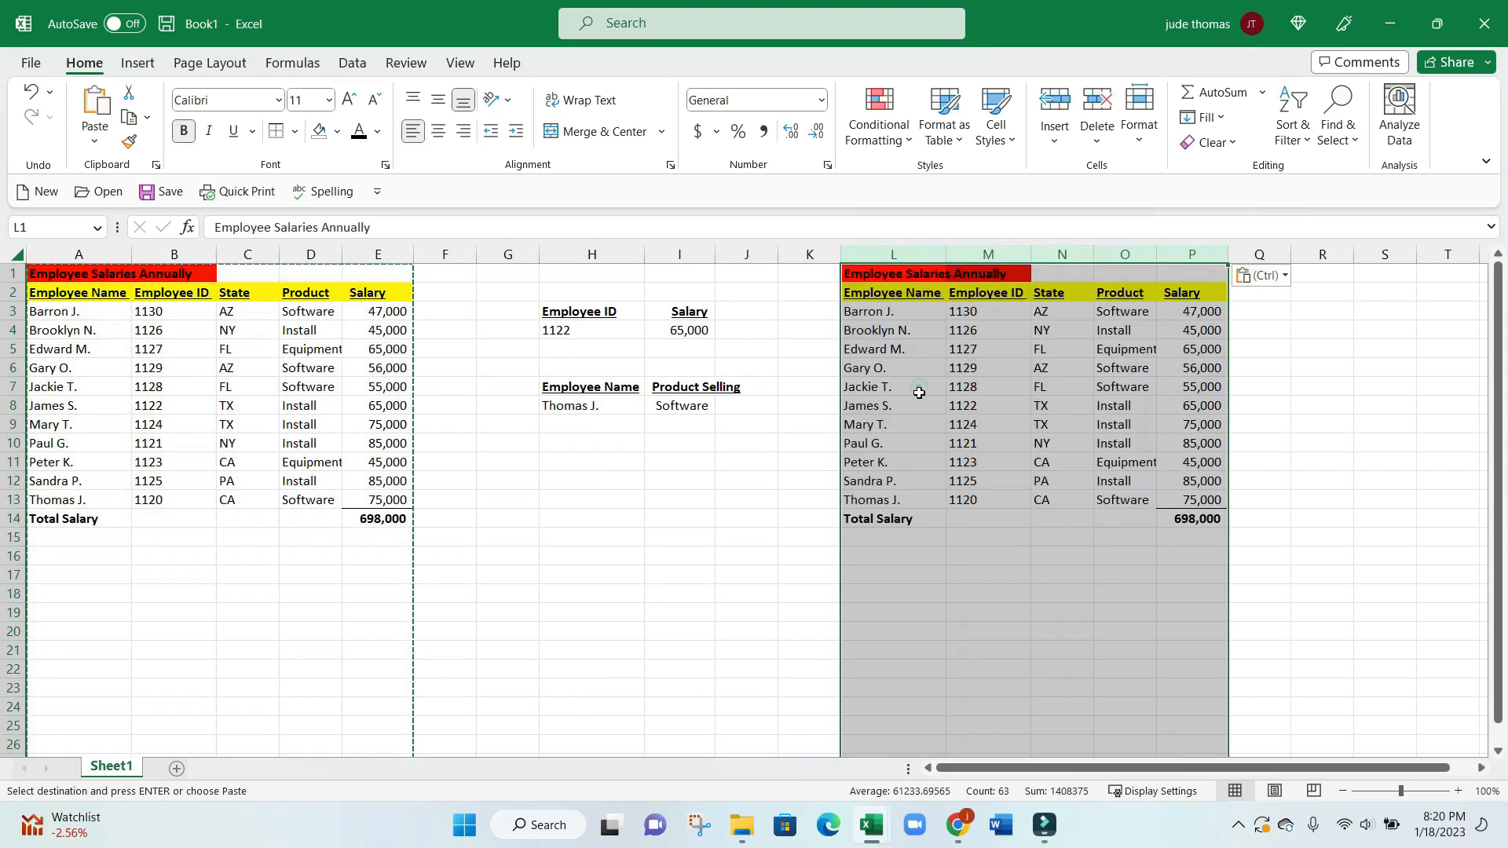
pyautogui.click(1192, 254)
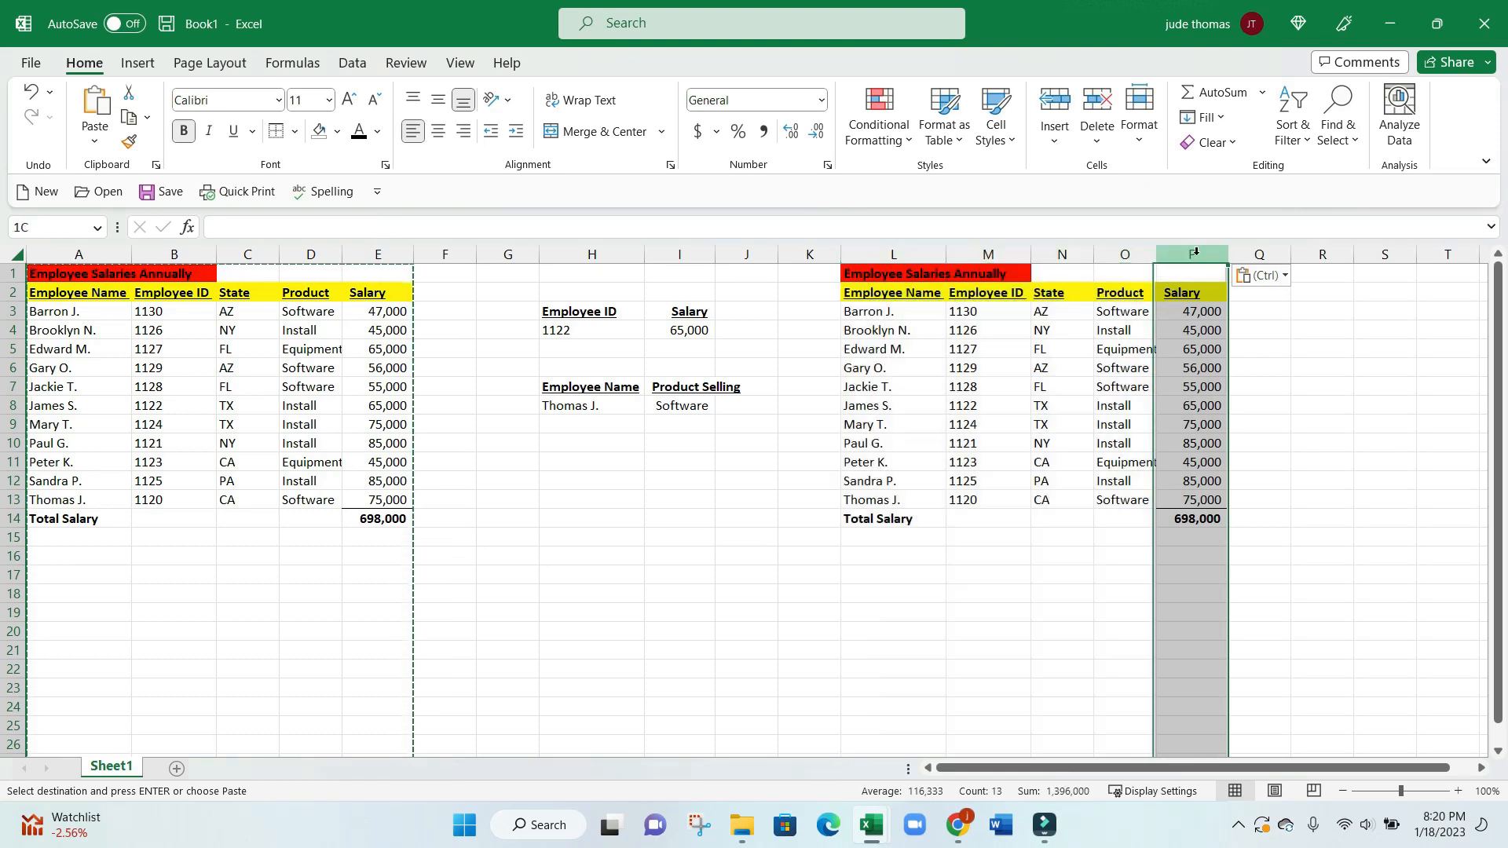
pyautogui.rightClick(1196, 252)
pyautogui.click(1231, 330)
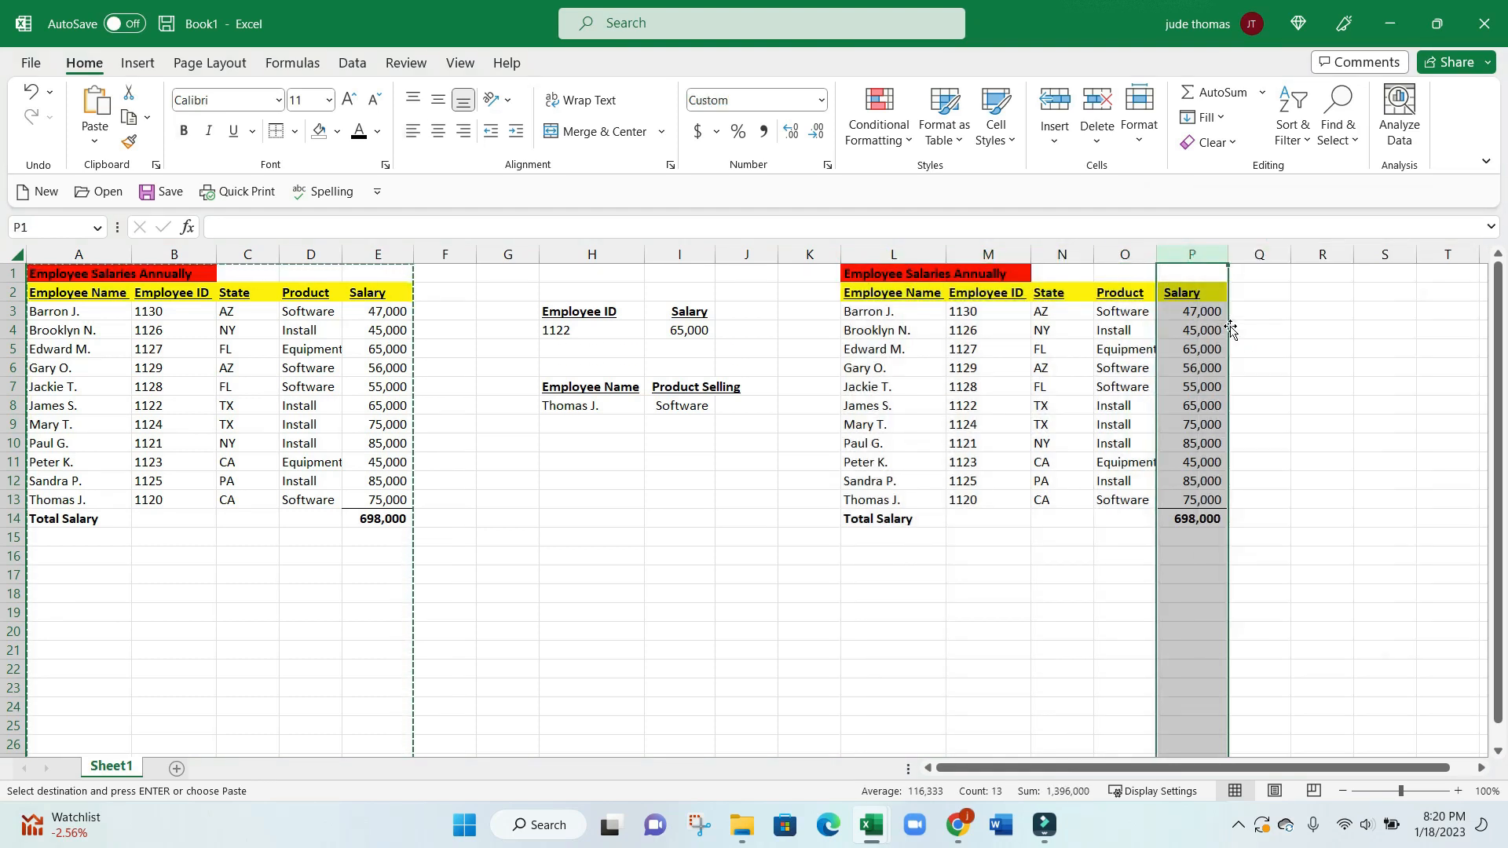
pyautogui.rightClick(976, 253)
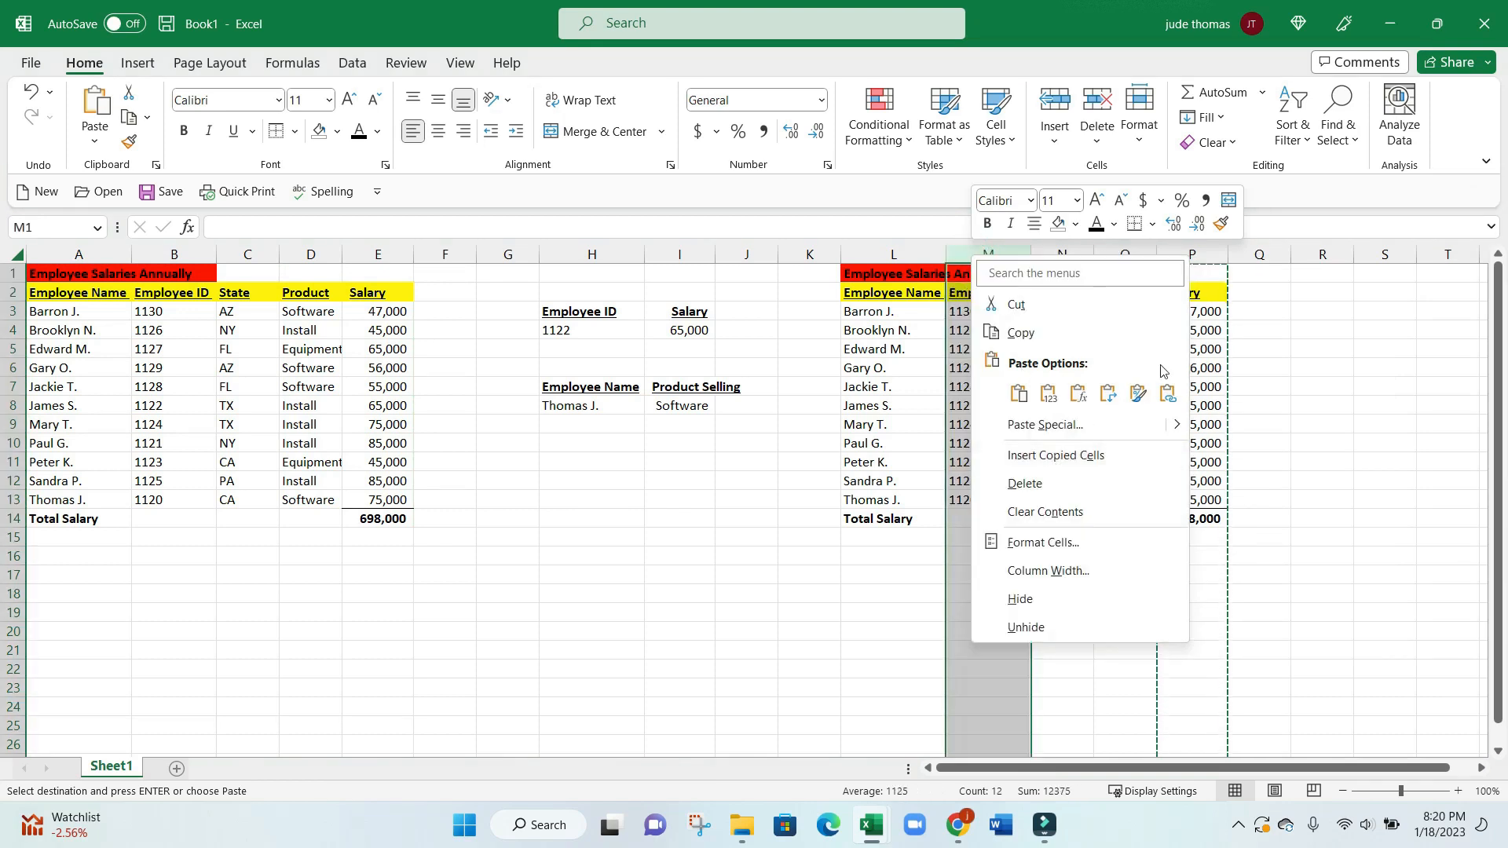
pyautogui.click(1296, 303)
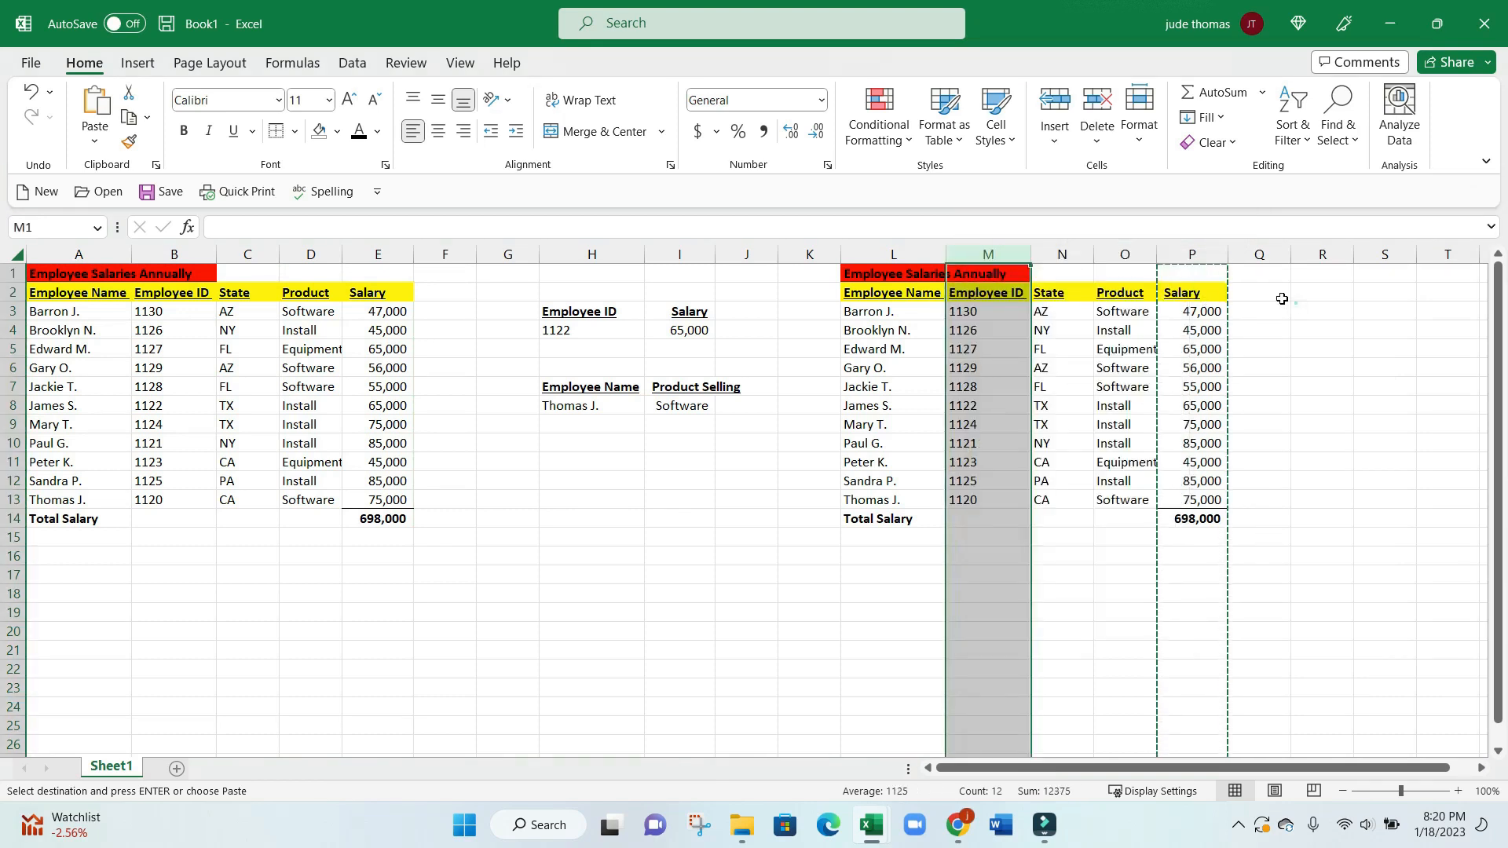
# Cut the Salary column P of the copied table and insert it before the Employee ID column M.
pyautogui.click(1209, 258)
pyautogui.rightClick(1218, 265)
pyautogui.click(1239, 309)
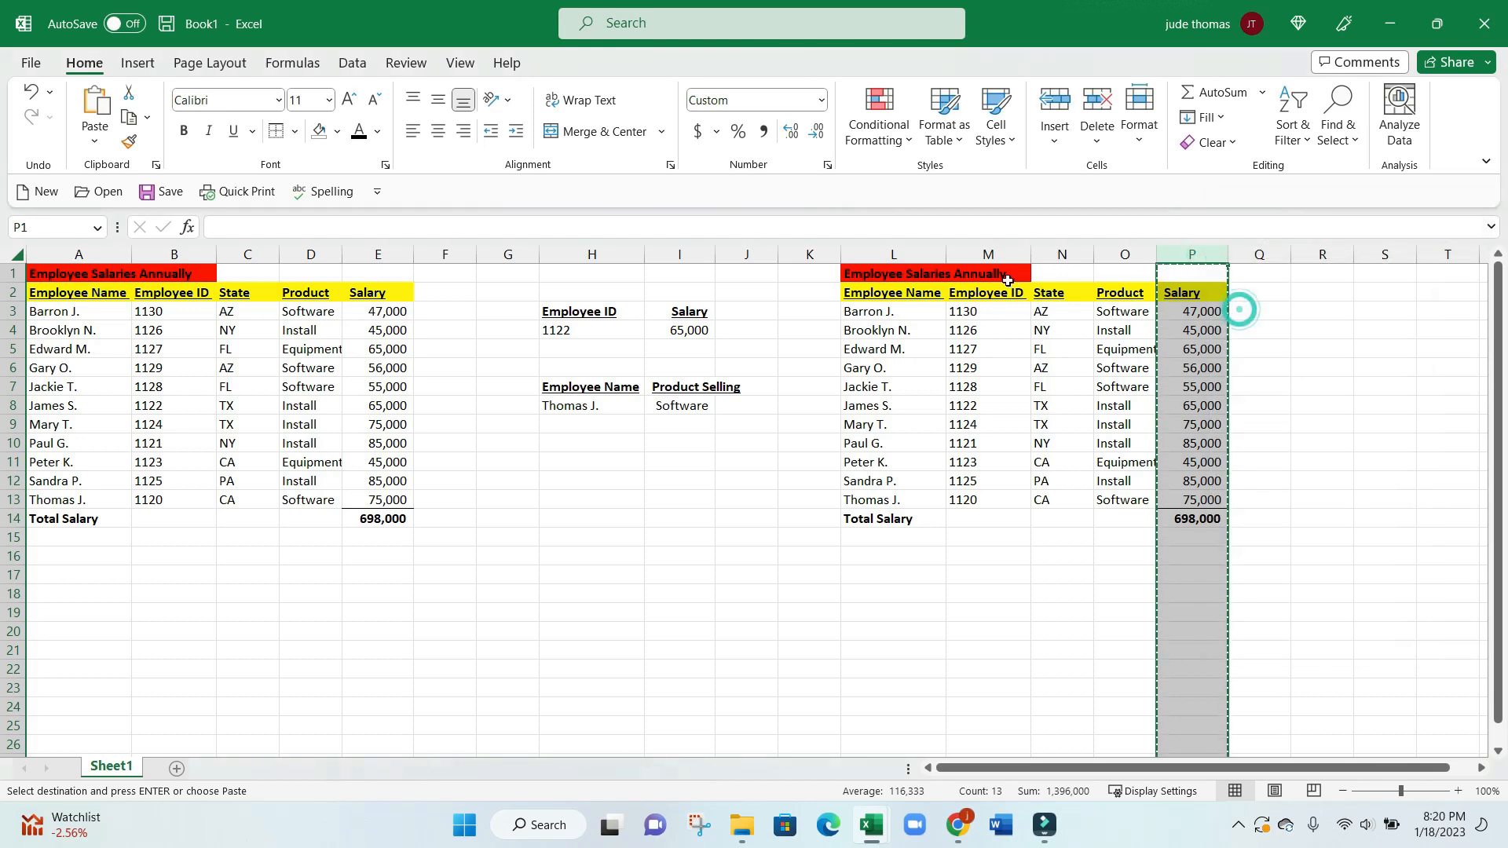
pyautogui.rightClick(986, 256)
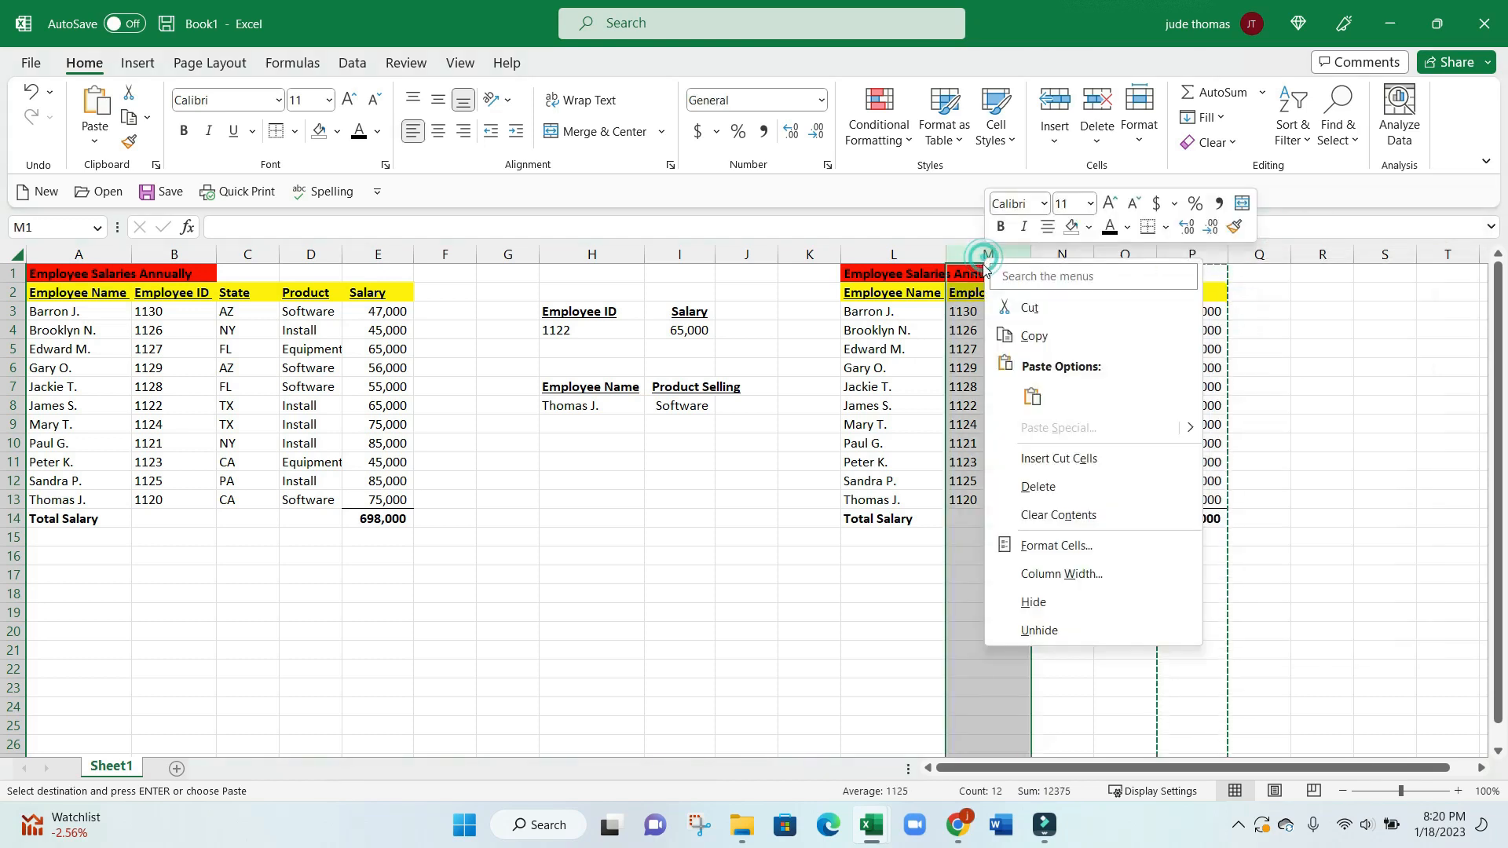
pyautogui.click(1051, 468)
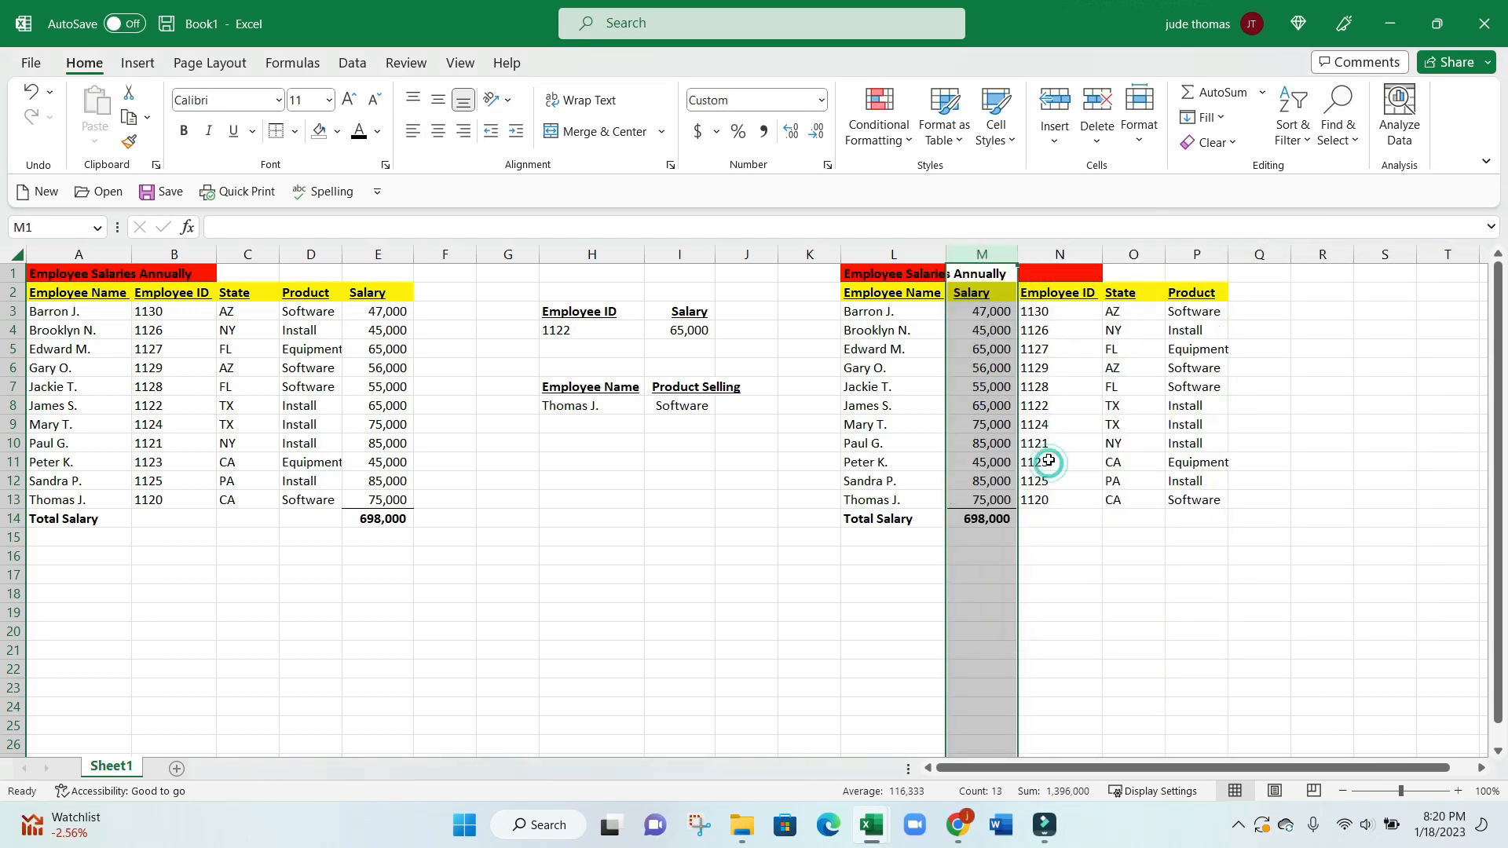
# Cut the Employee Name column L of the copied table and insert it before the State column O.
pyautogui.click(892, 256)
pyautogui.rightClick(894, 259)
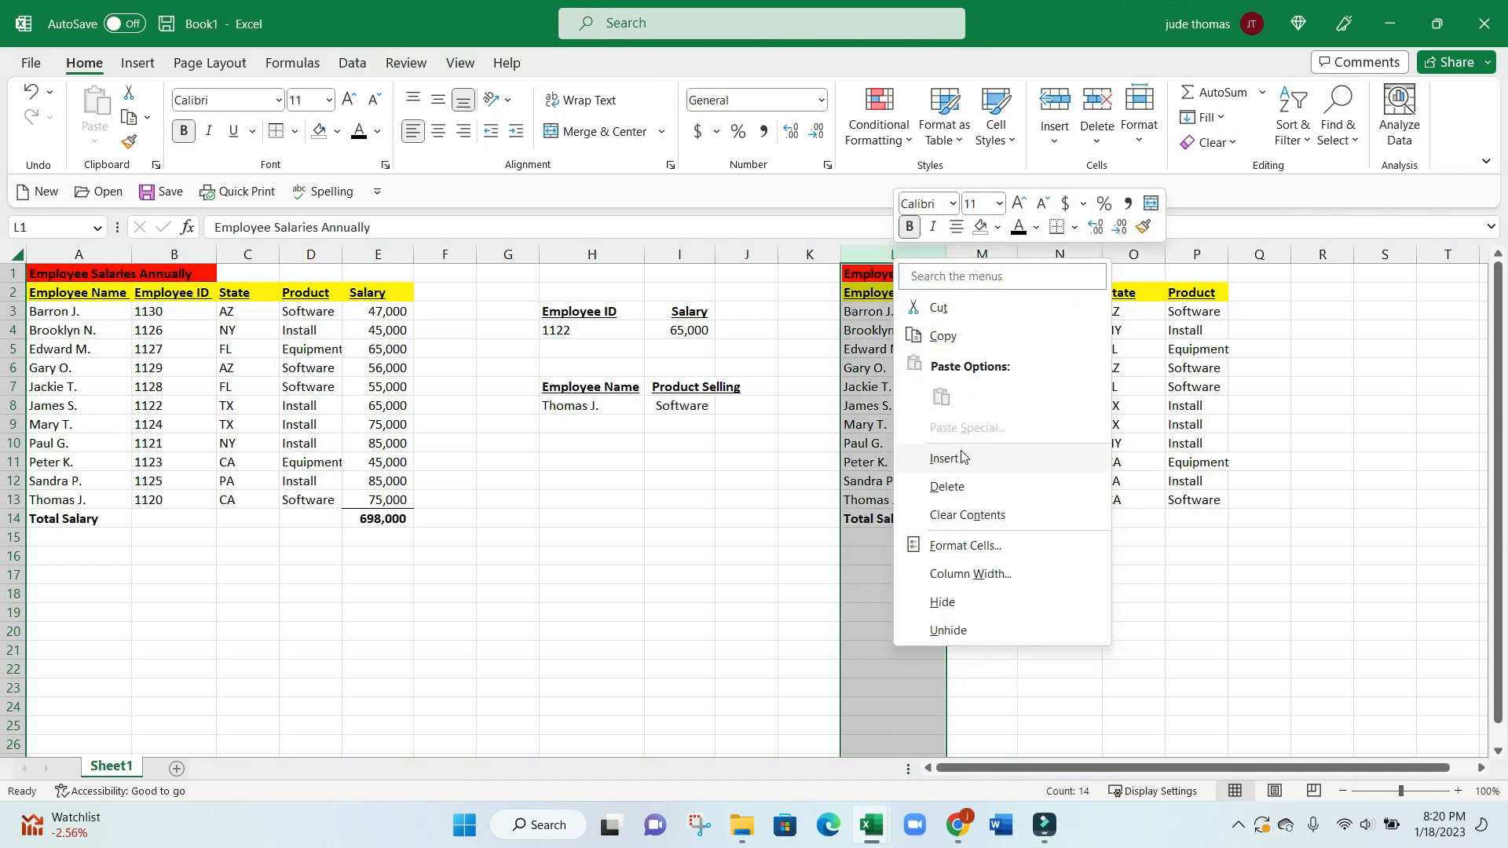
pyautogui.click(955, 309)
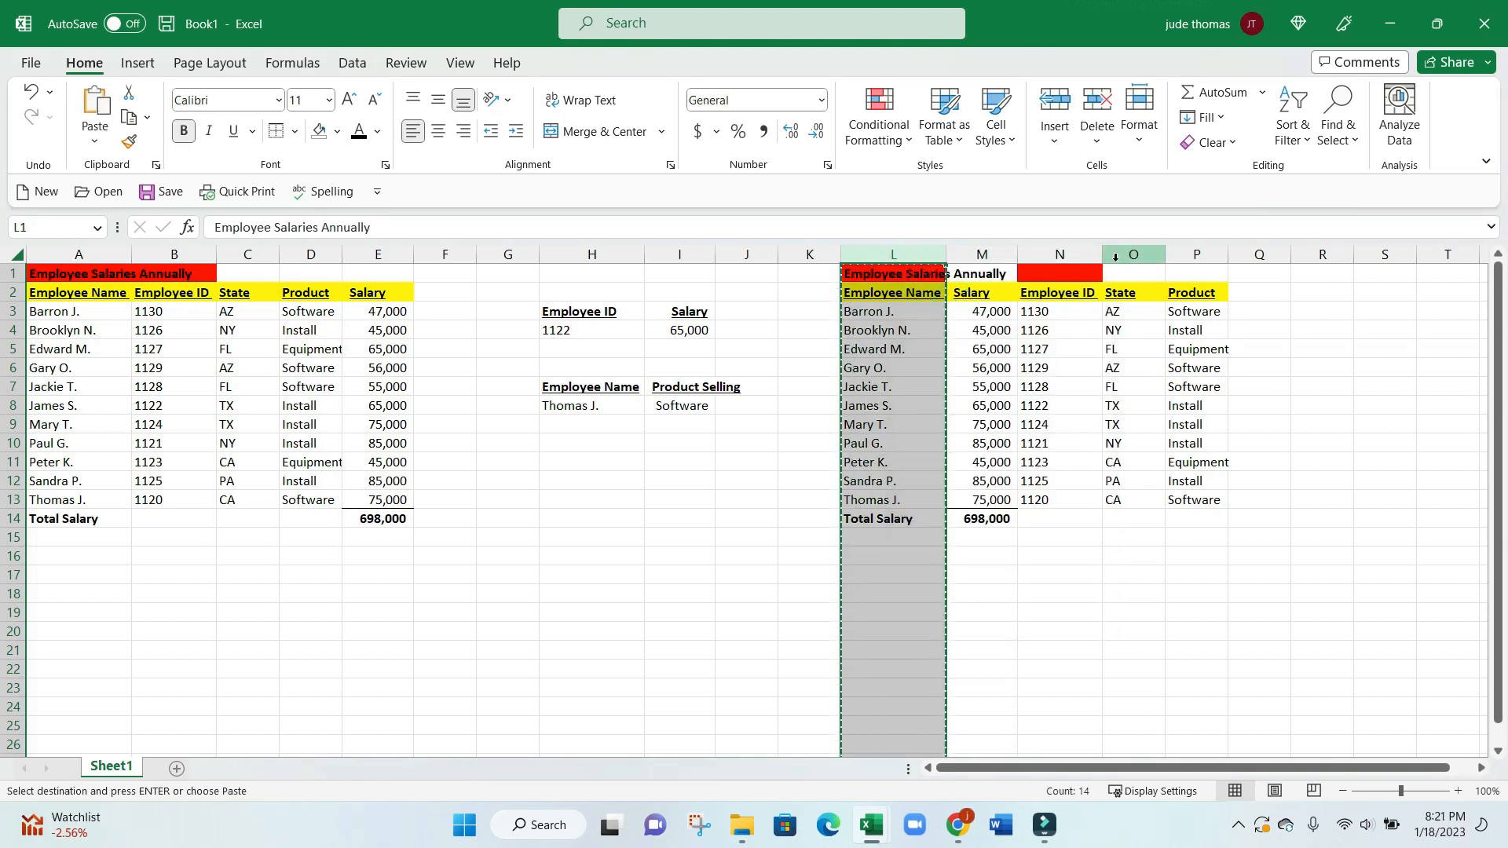
pyautogui.rightClick(1115, 257)
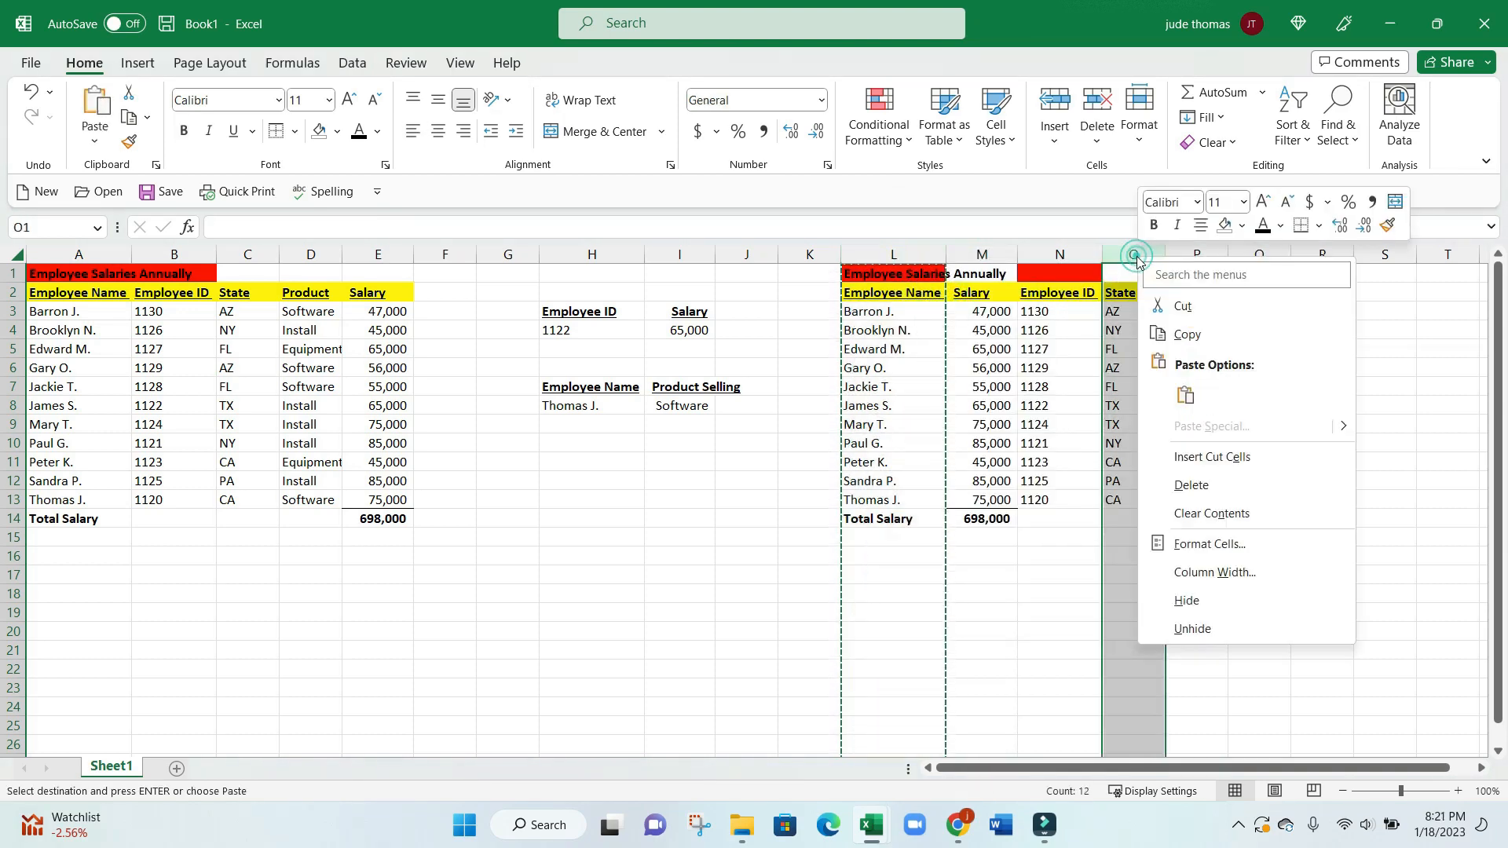
pyautogui.click(1199, 458)
# Move the title Employee Salaries Annually from N1 to L1 above the rearranged table.
pyautogui.moveTo(1058, 278); pyautogui.dragTo(1123, 273)
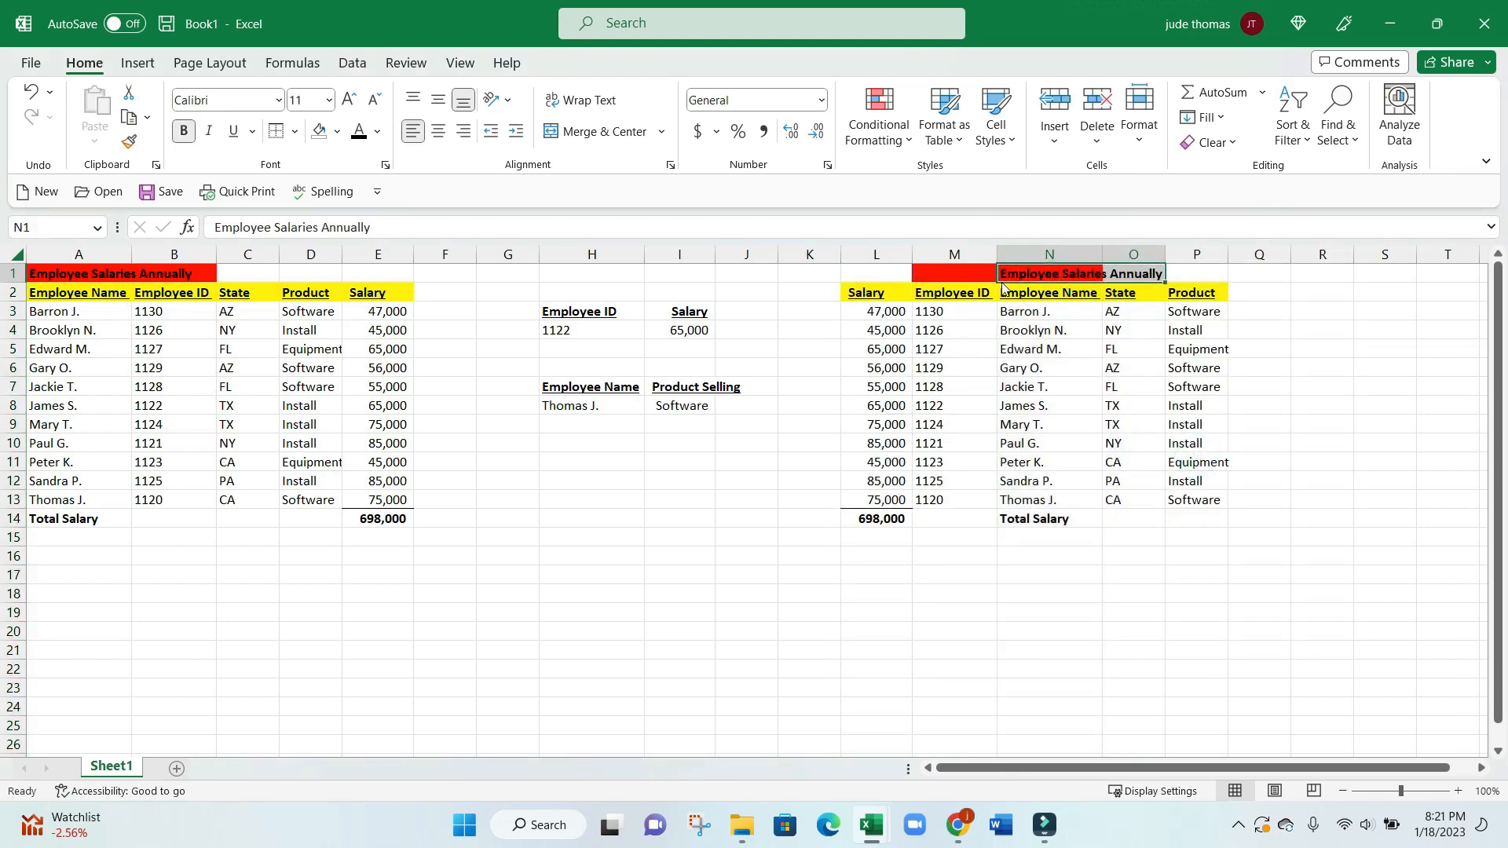
pyautogui.click(1043, 274)
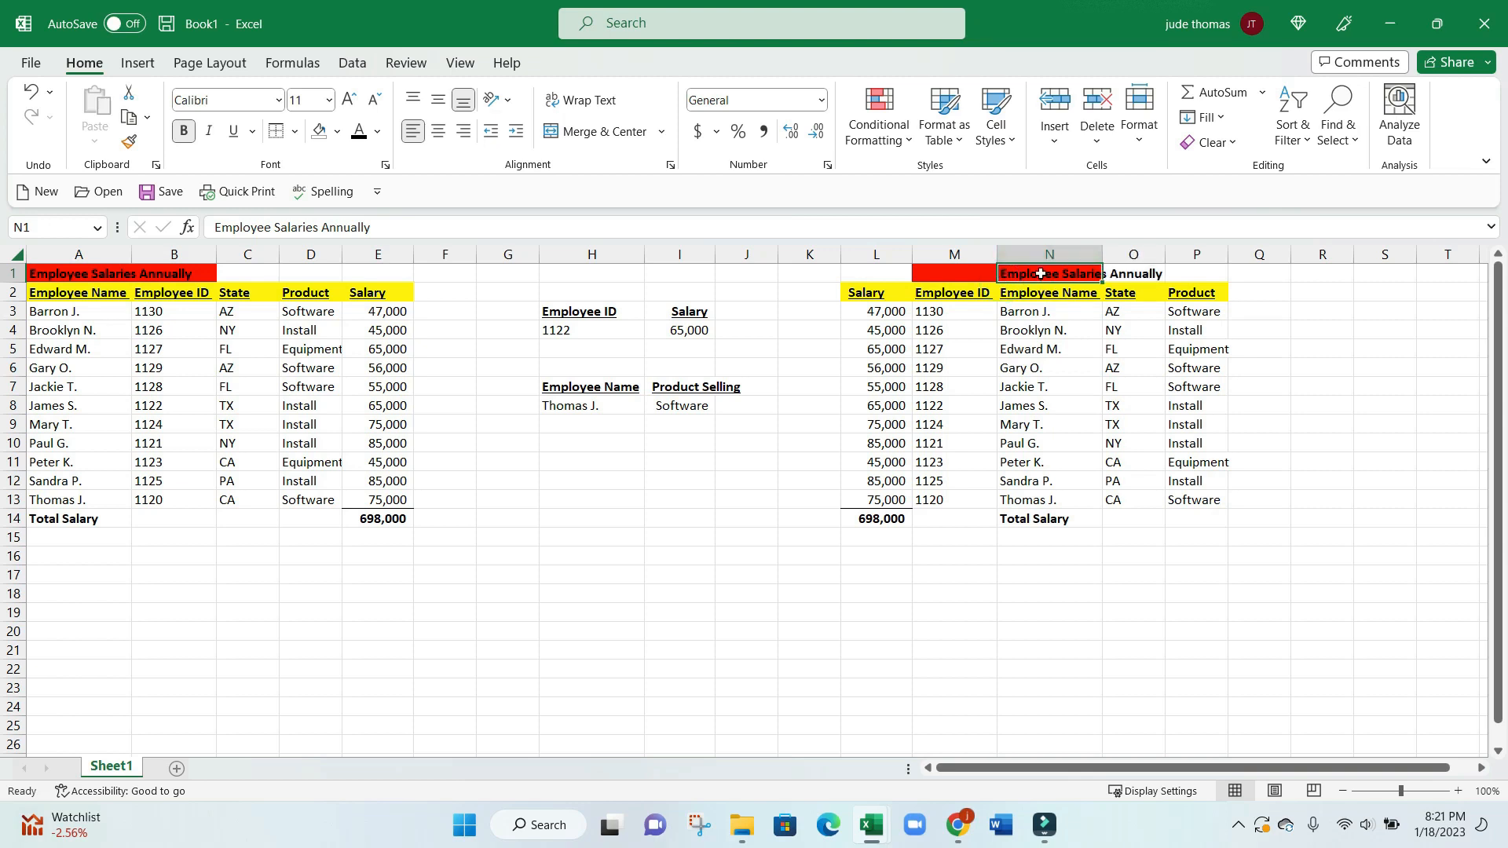
pyautogui.moveTo(1041, 281); pyautogui.dragTo(884, 275)
pyautogui.click(1056, 271)
pyautogui.click(1073, 352)
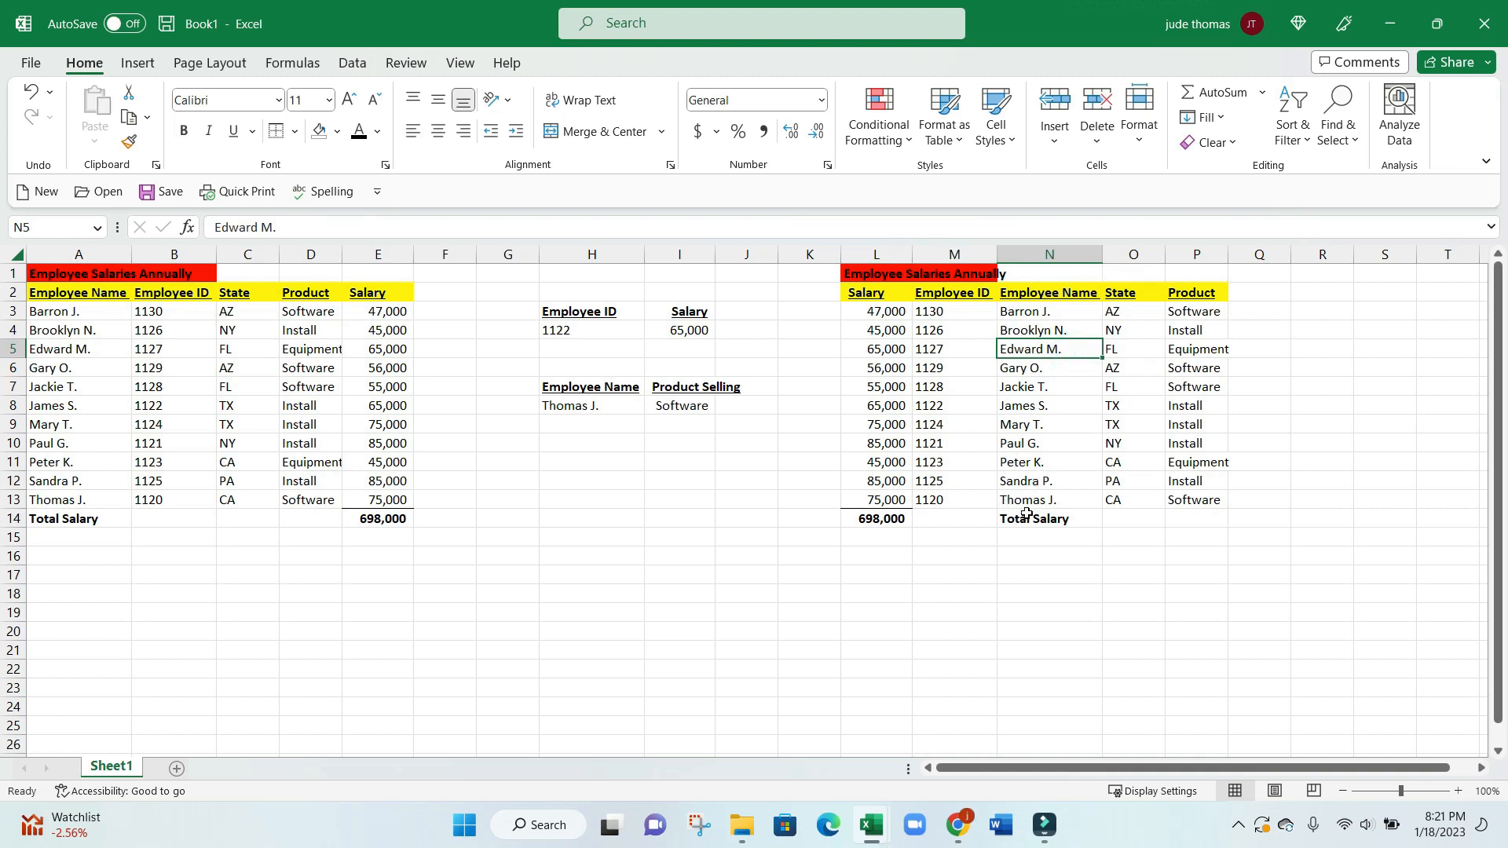
# Check the salary lookup formula in I4 and fill the employee ID from H4 down into H5.
pyautogui.click(701, 330)
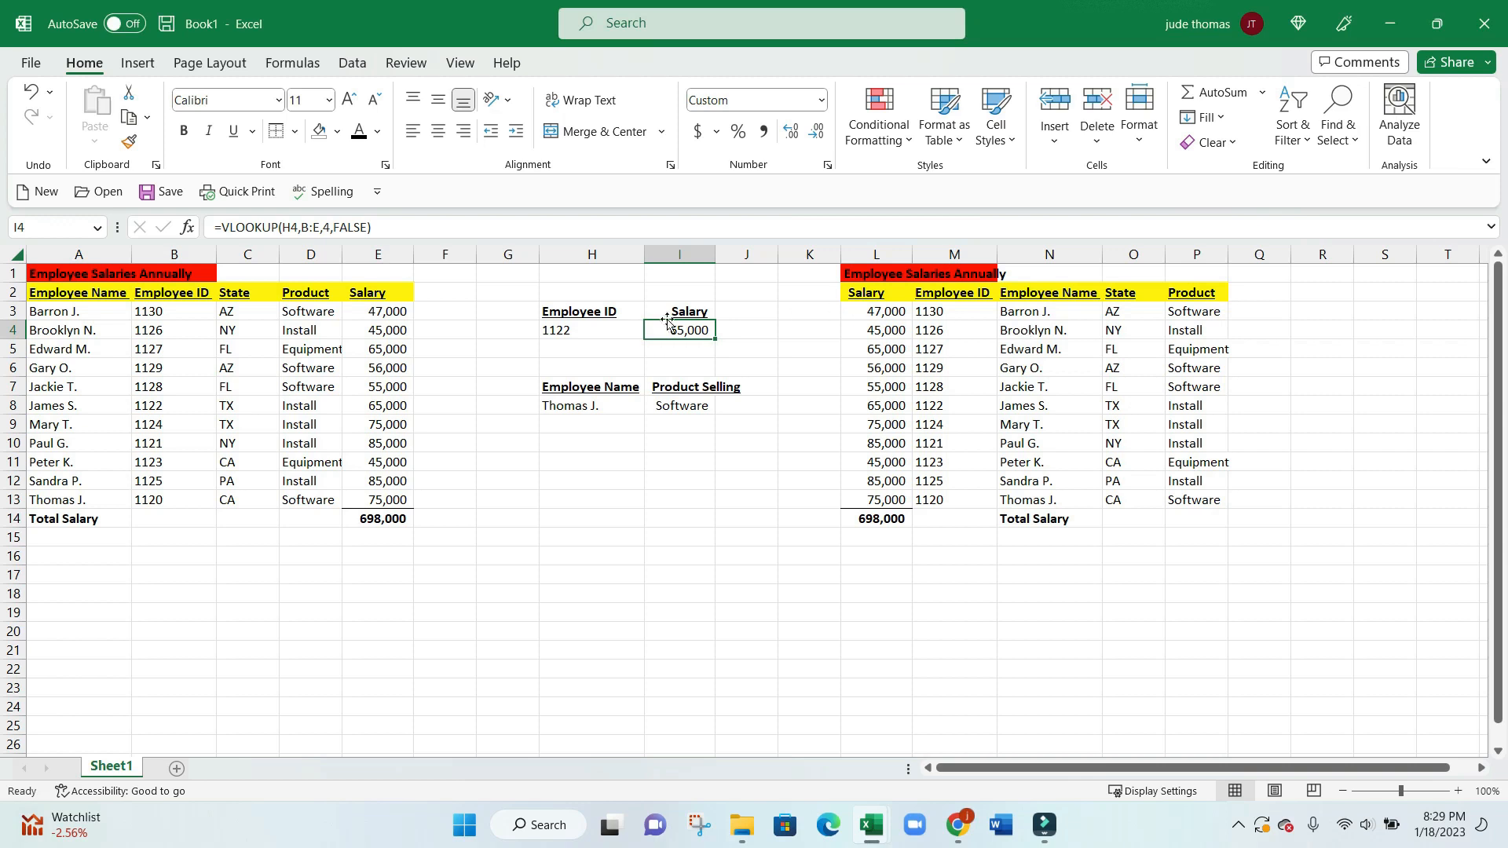
pyautogui.click(615, 330)
pyautogui.moveTo(643, 339); pyautogui.dragTo(669, 355)
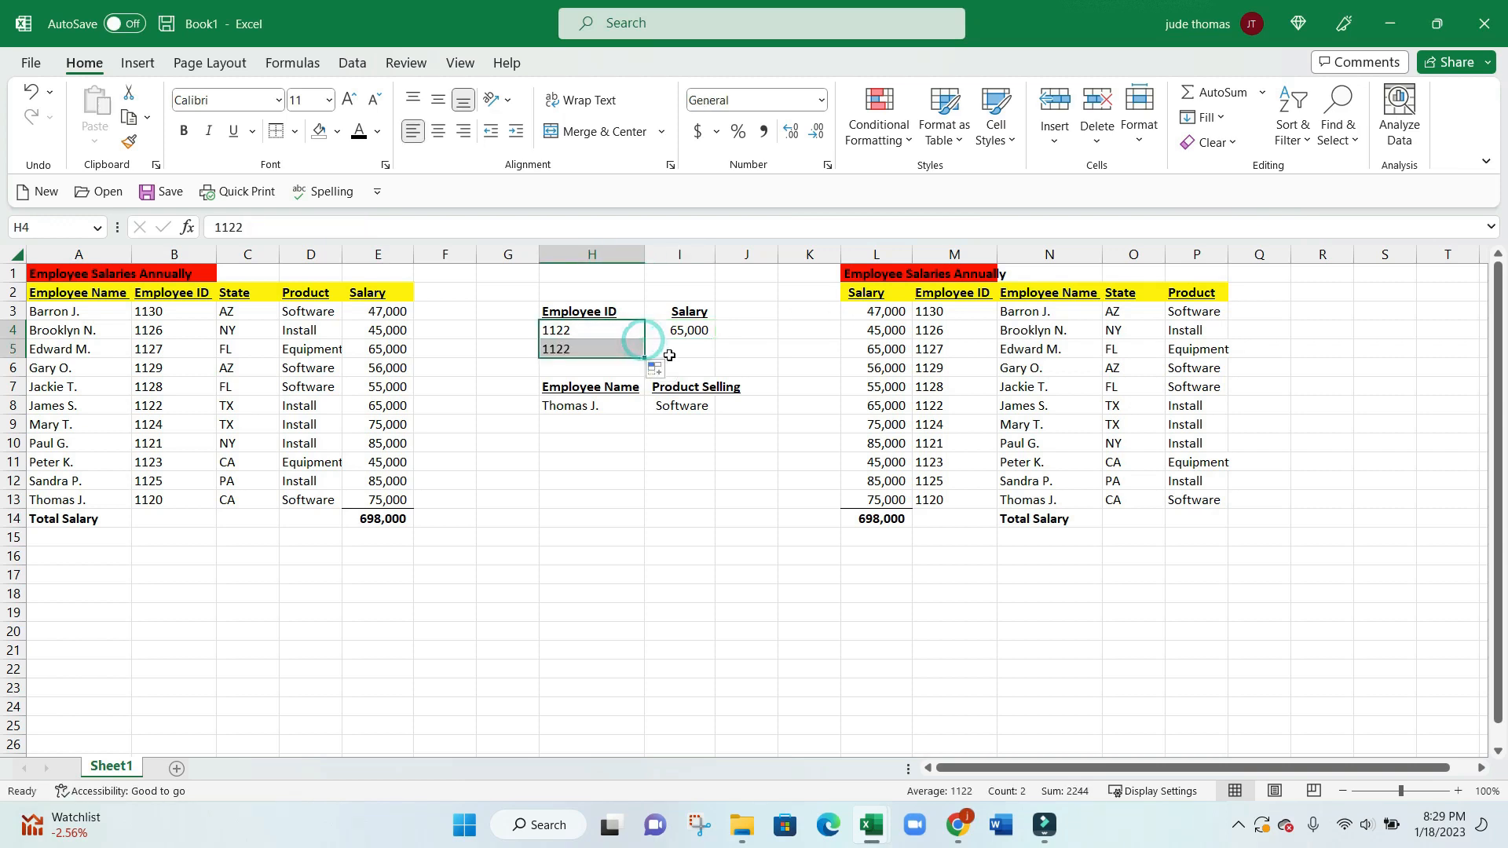
# Insert a VLOOKUP function in I5 with H5 as the lookup value and columns L:M as the table array.
pyautogui.click(671, 349)
pyautogui.click(293, 63)
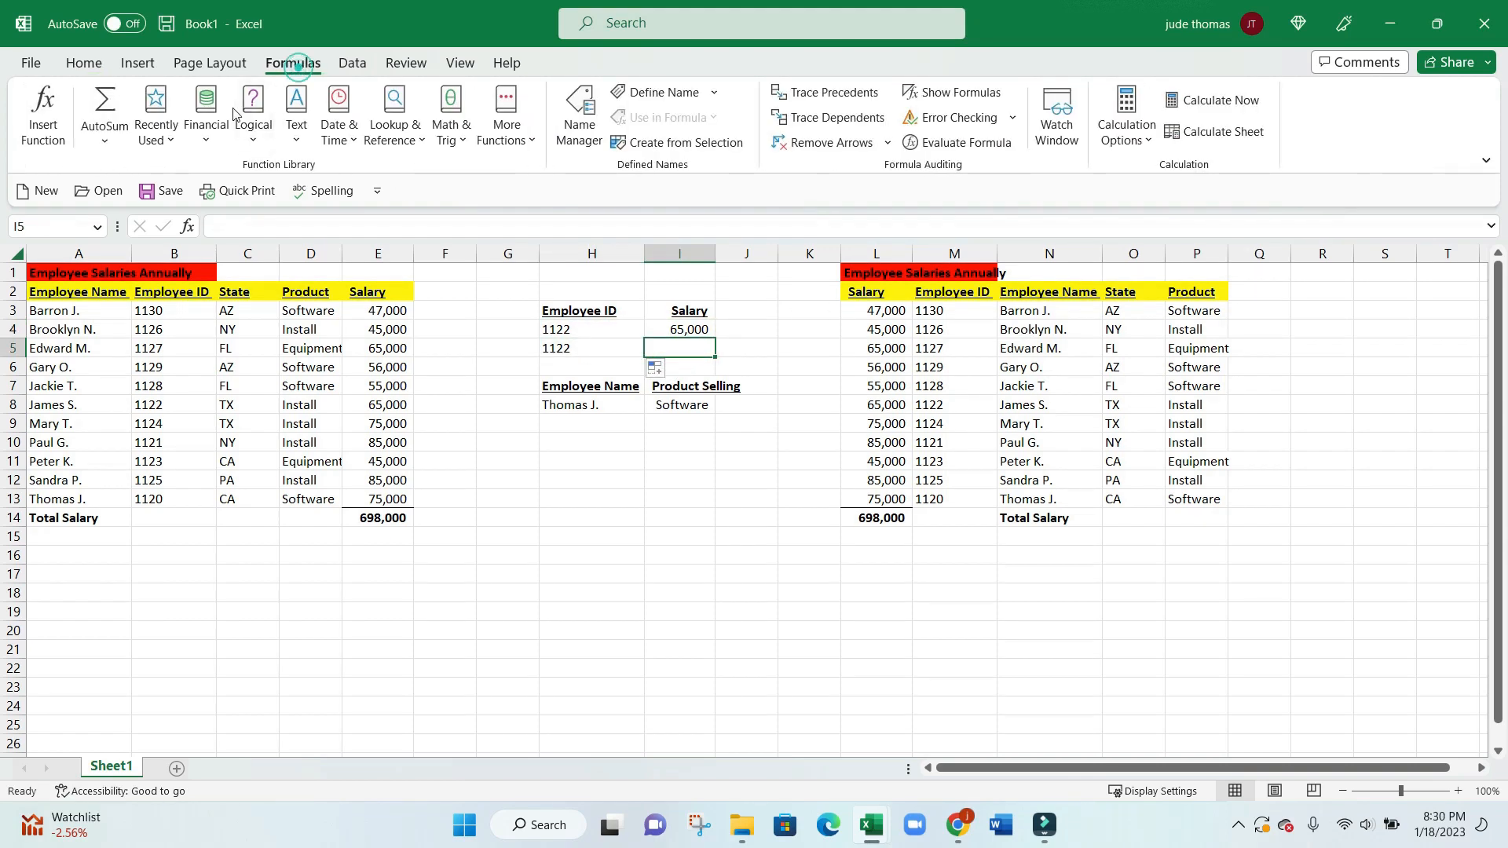
pyautogui.click(31, 116)
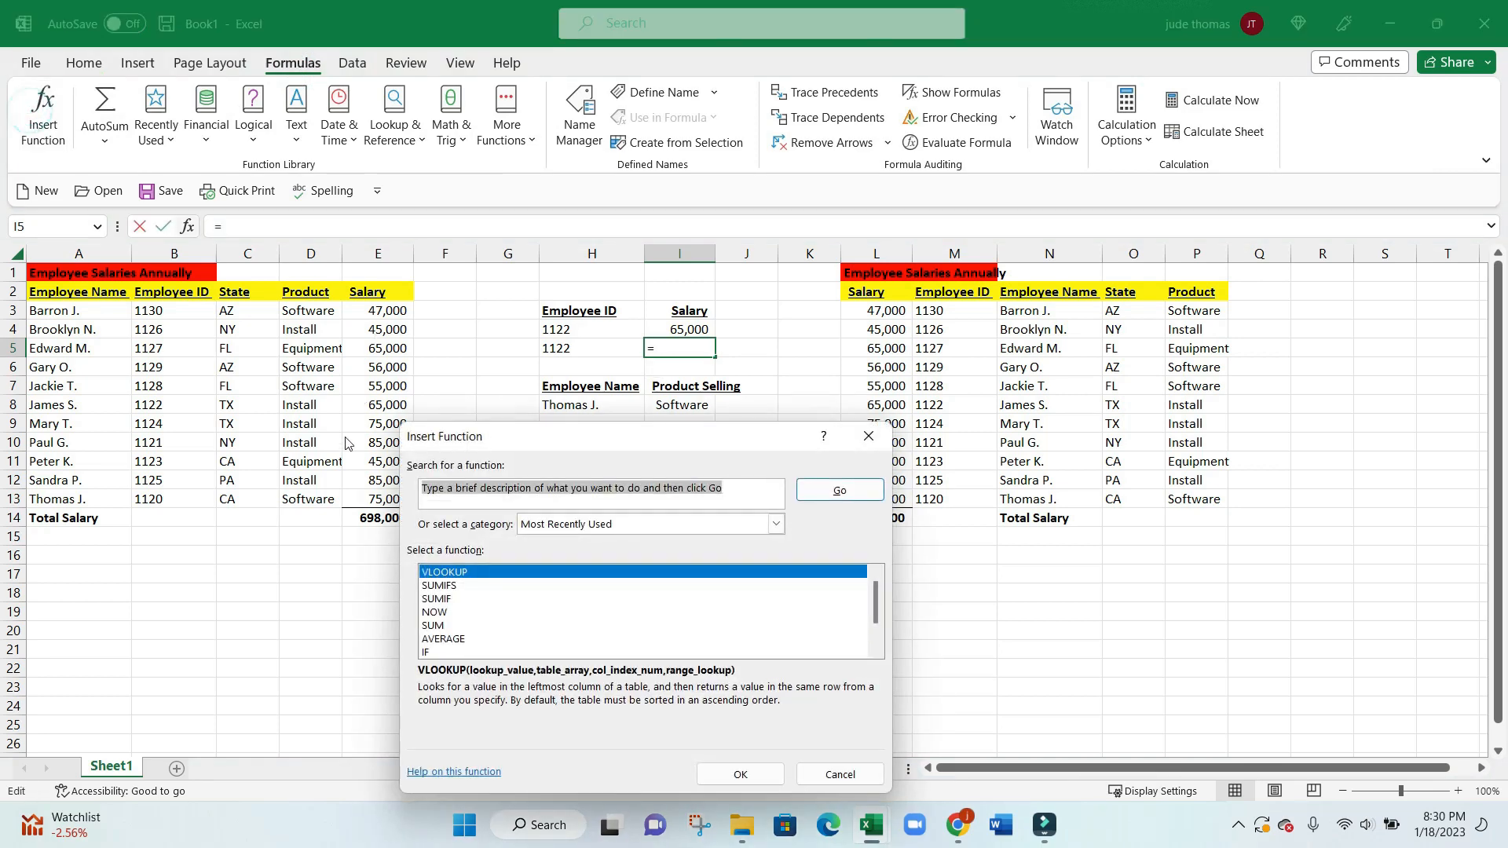
pyautogui.click(740, 774)
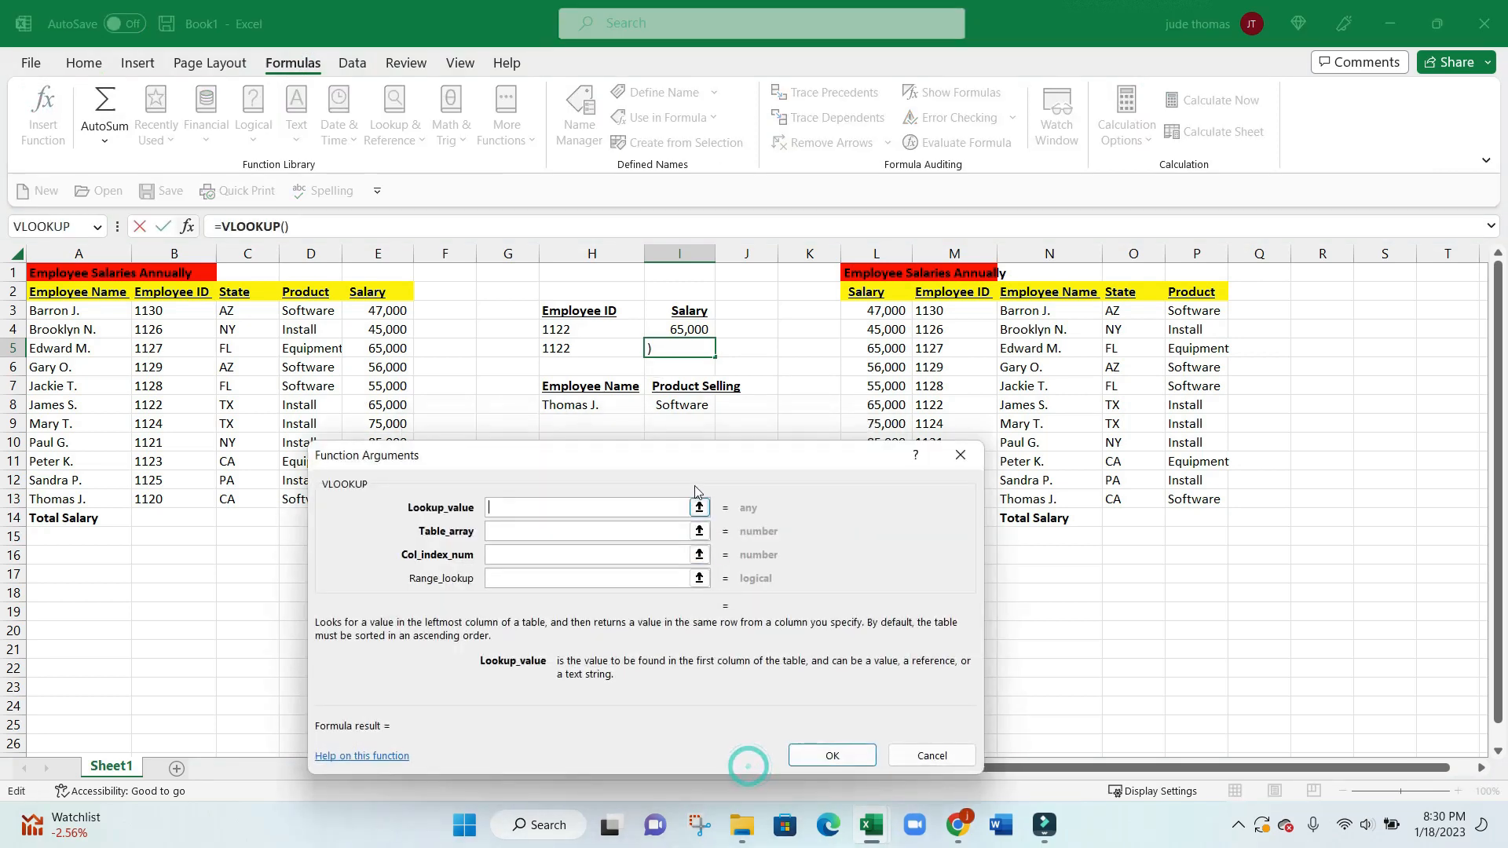
pyautogui.click(592, 350)
pyautogui.click(541, 528)
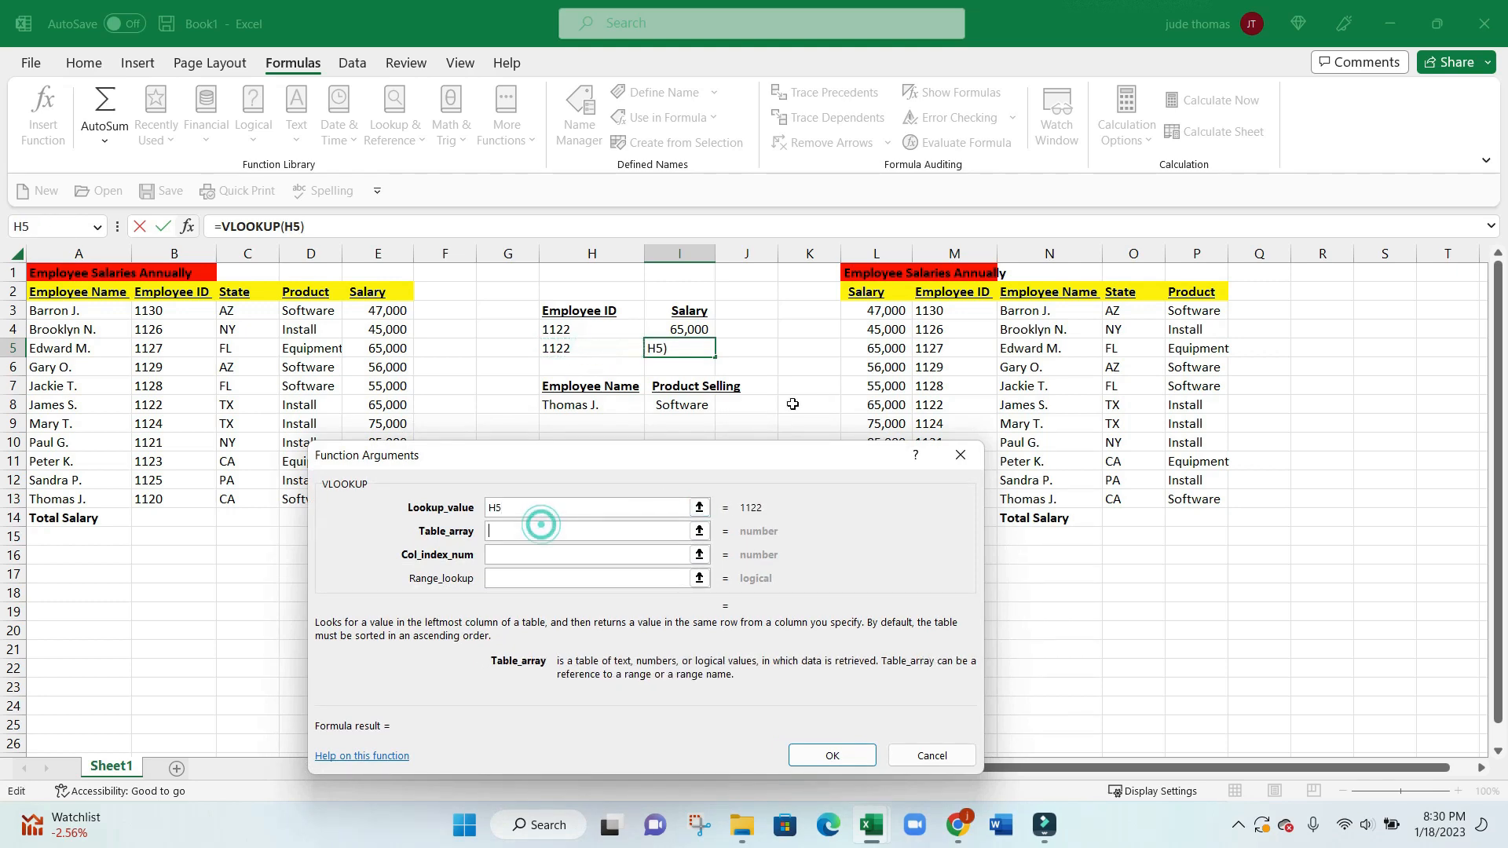
pyautogui.moveTo(876, 254); pyautogui.dragTo(954, 273)
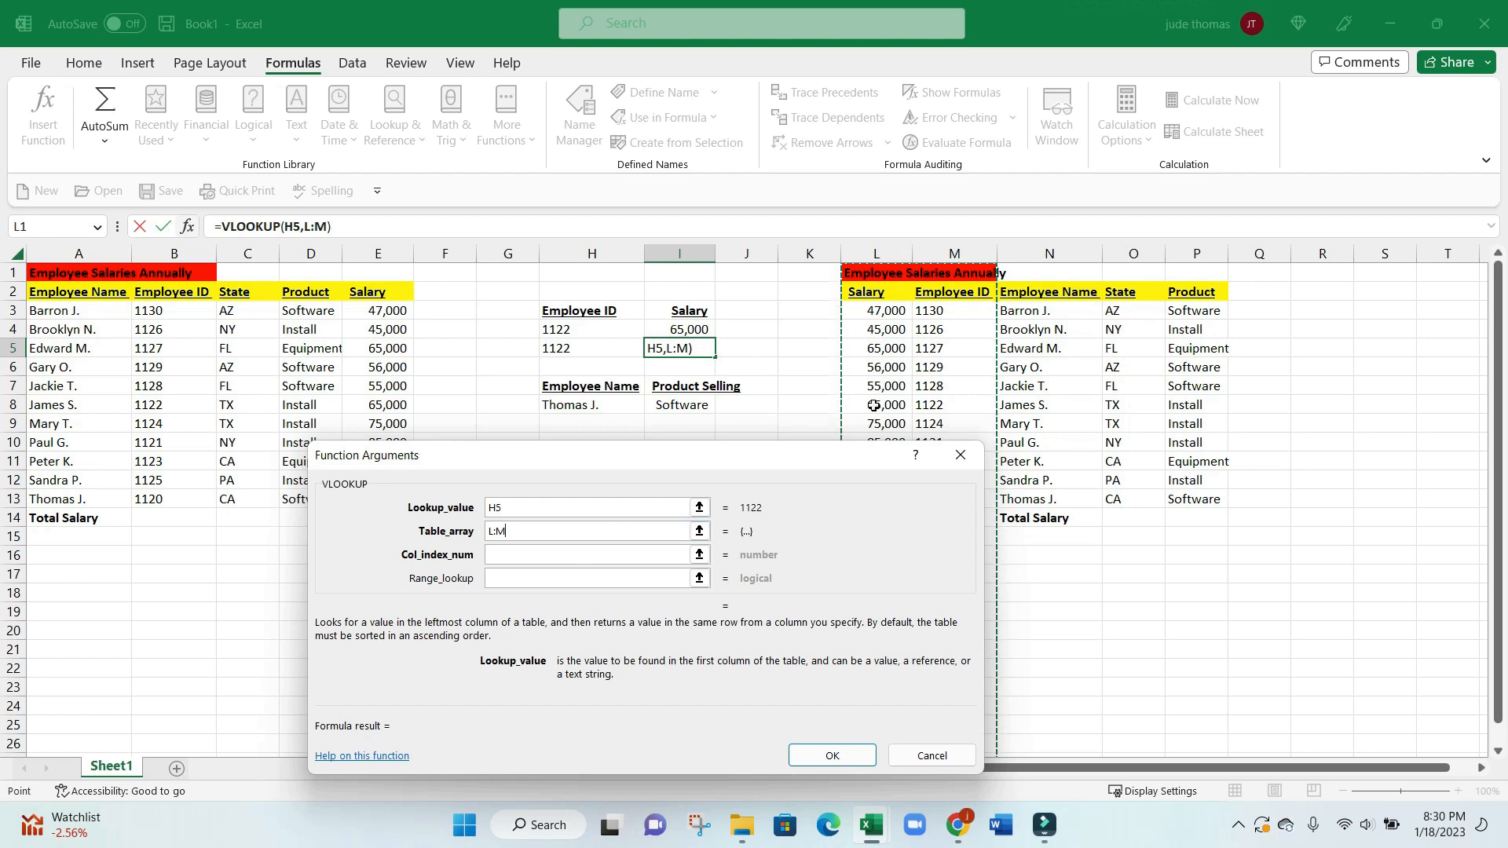
# Set the VLOOKUP column index to 1 and the range lookup to FALSE, and complete the formula in I5.
pyautogui.click(630, 555)
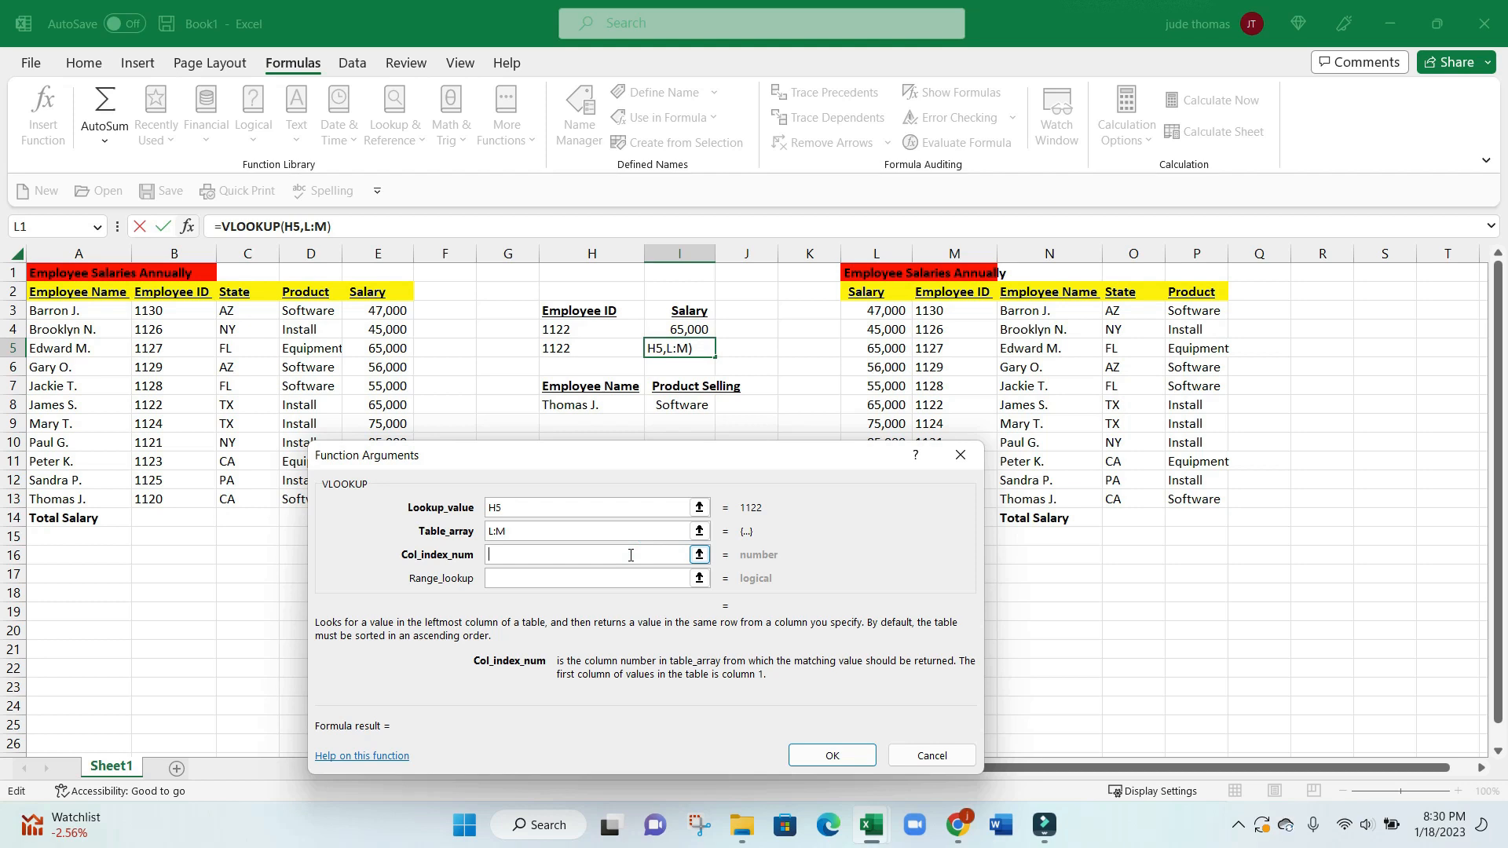
pyautogui.write('1')
pyautogui.press('Tab')
pyautogui.click(545, 576)
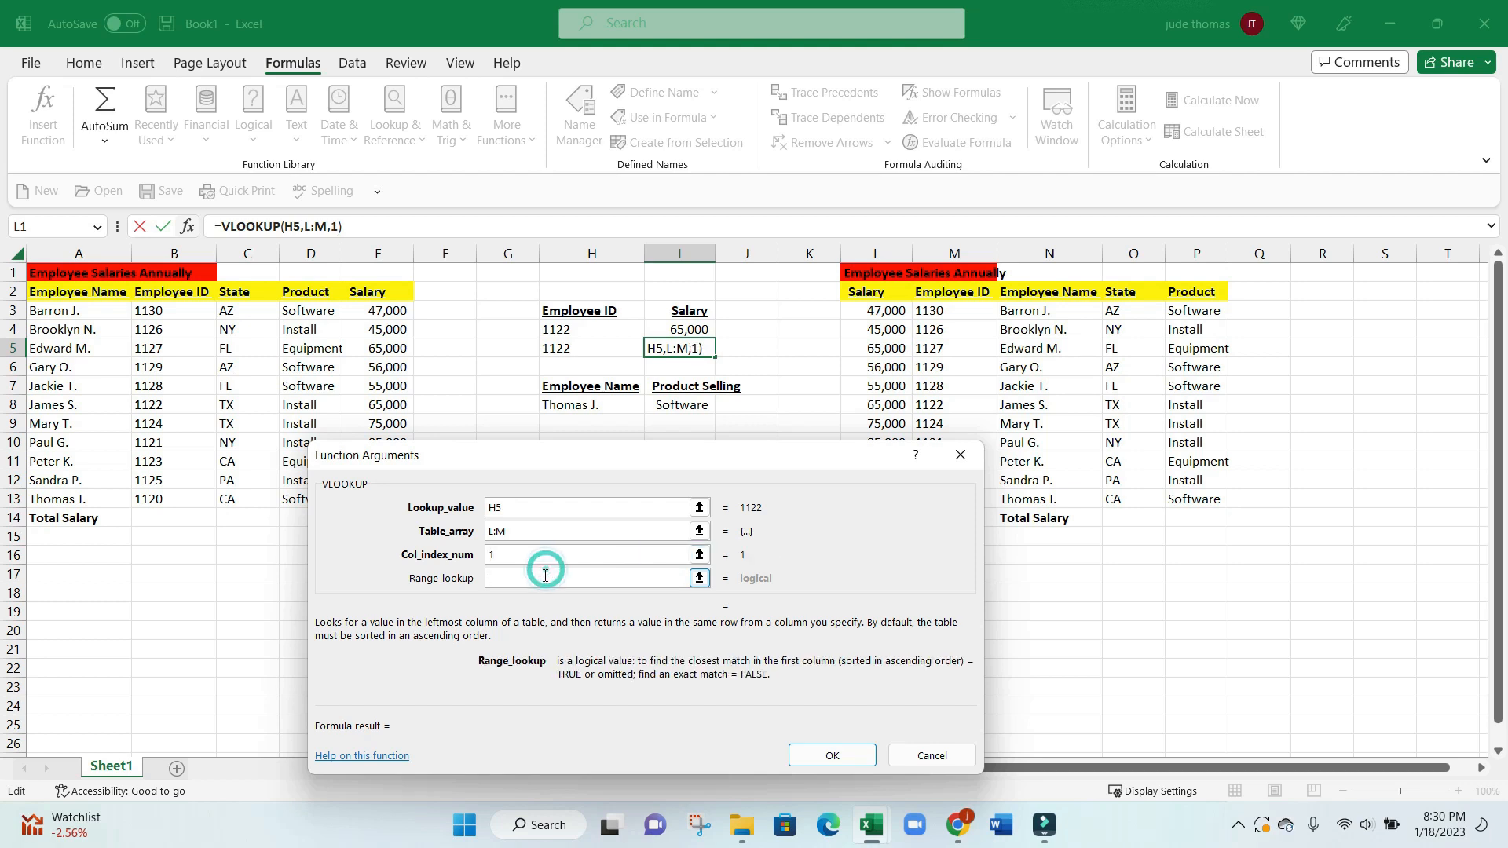
pyautogui.write('FALSE')
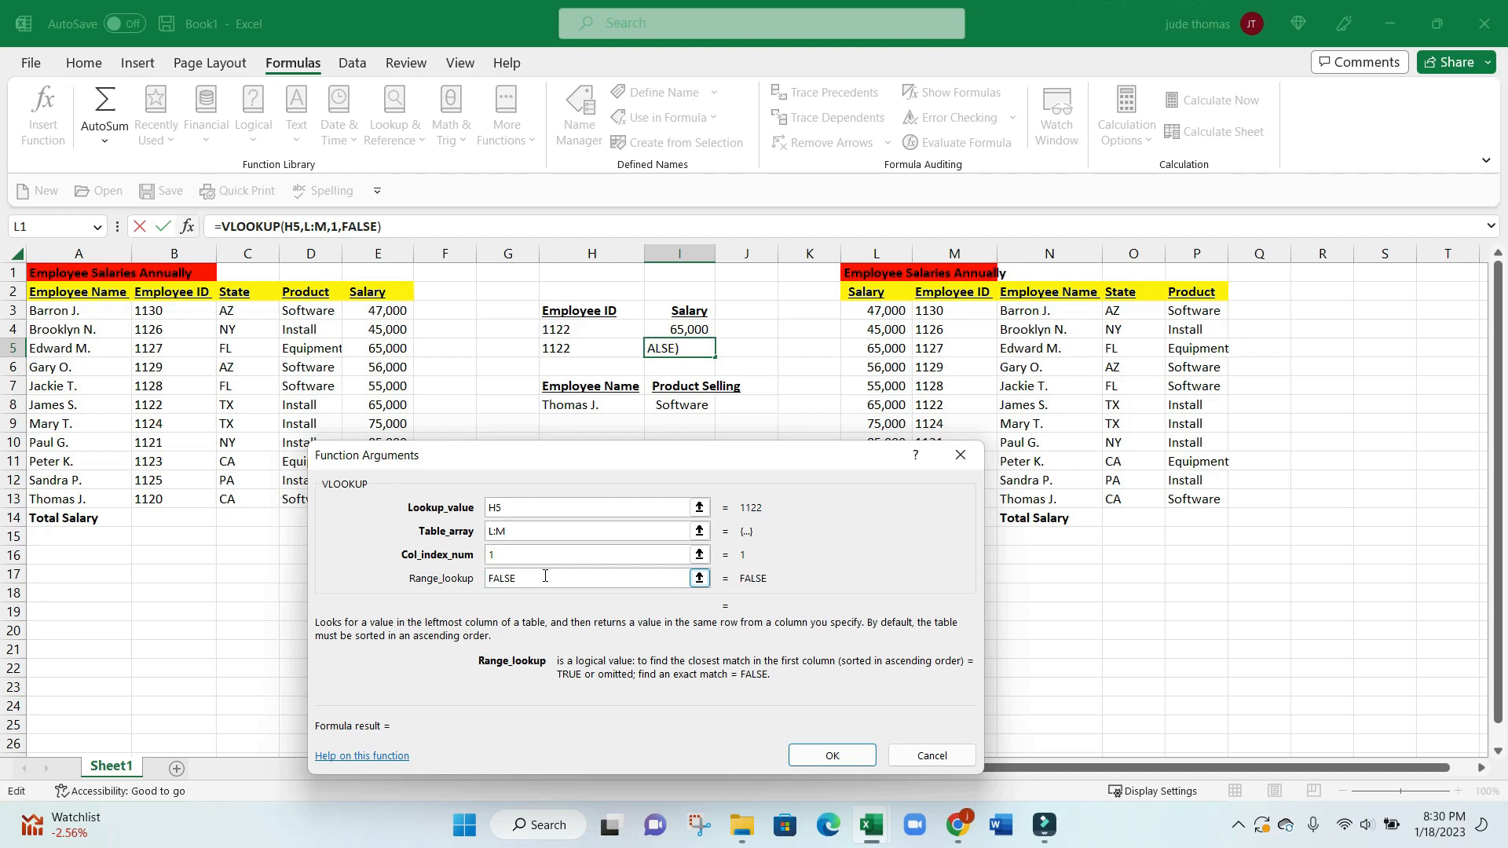
pyautogui.press('Return')
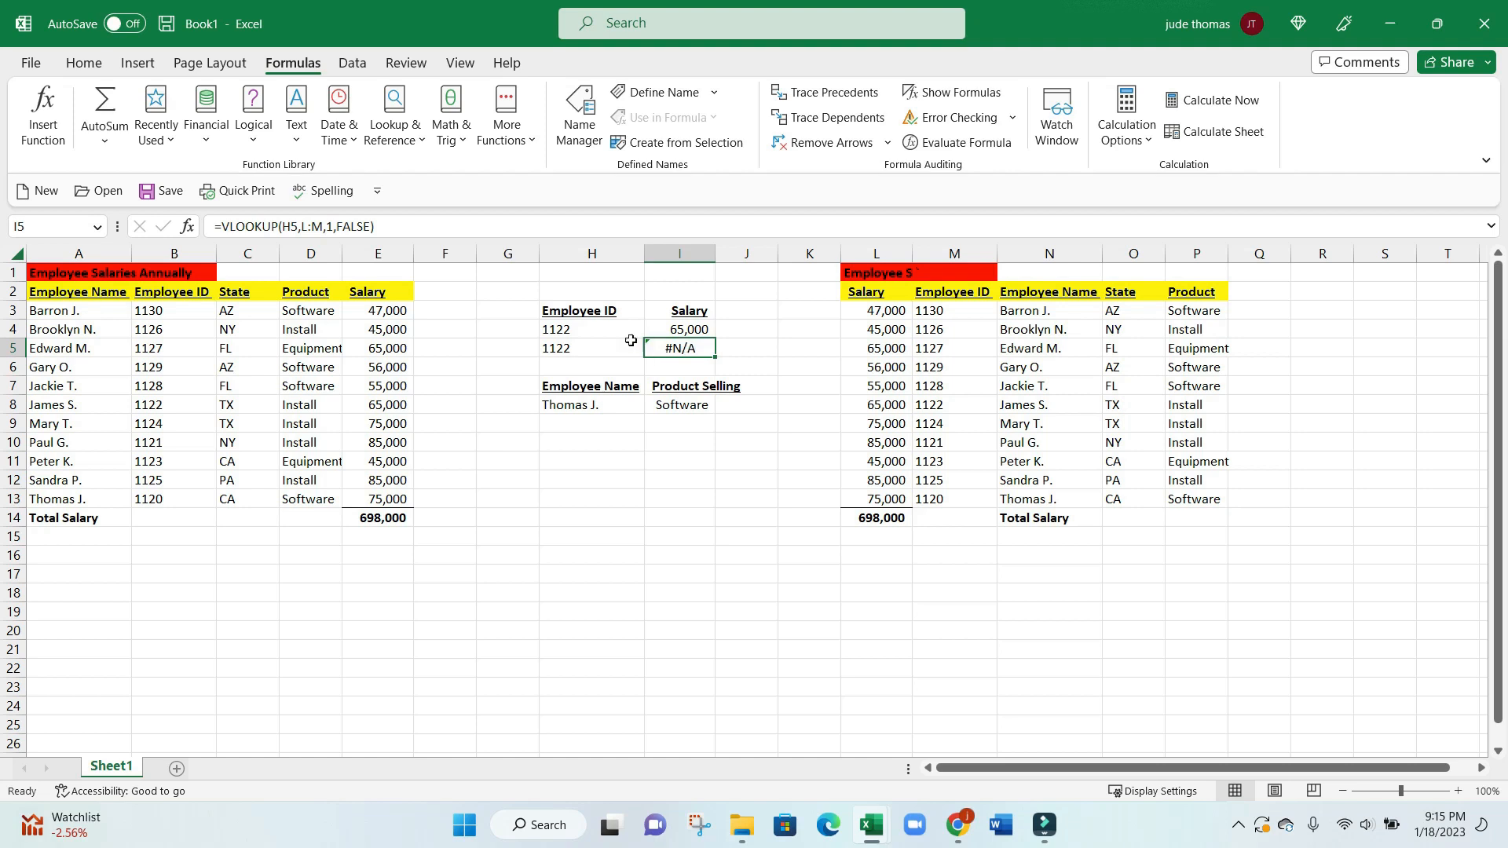
# Compare the lookup ID in H5 with the Salary column L and the Employee ID column M.
pyautogui.click(600, 345)
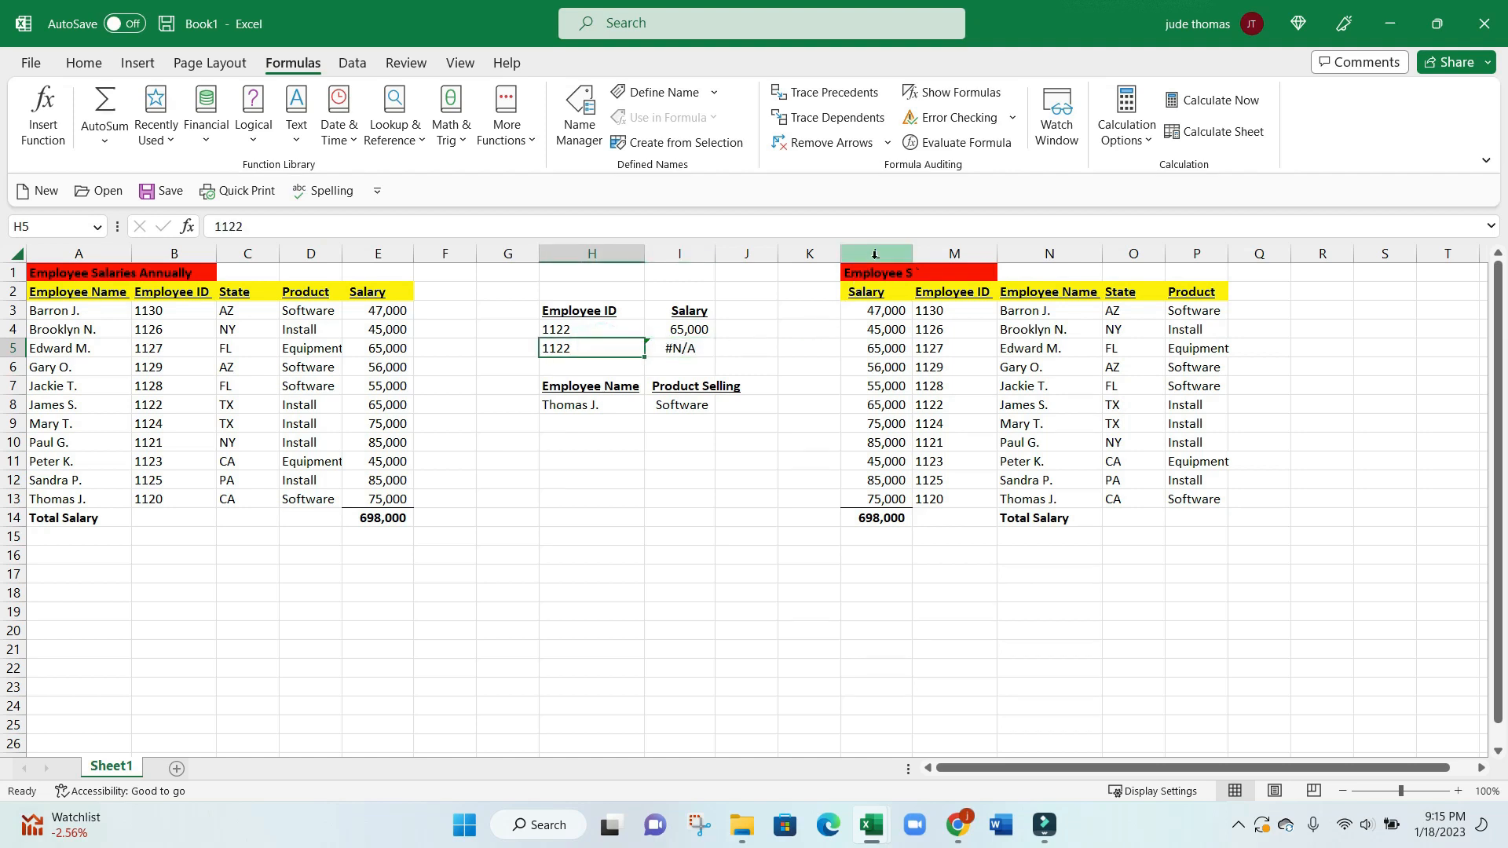
pyautogui.click(878, 247)
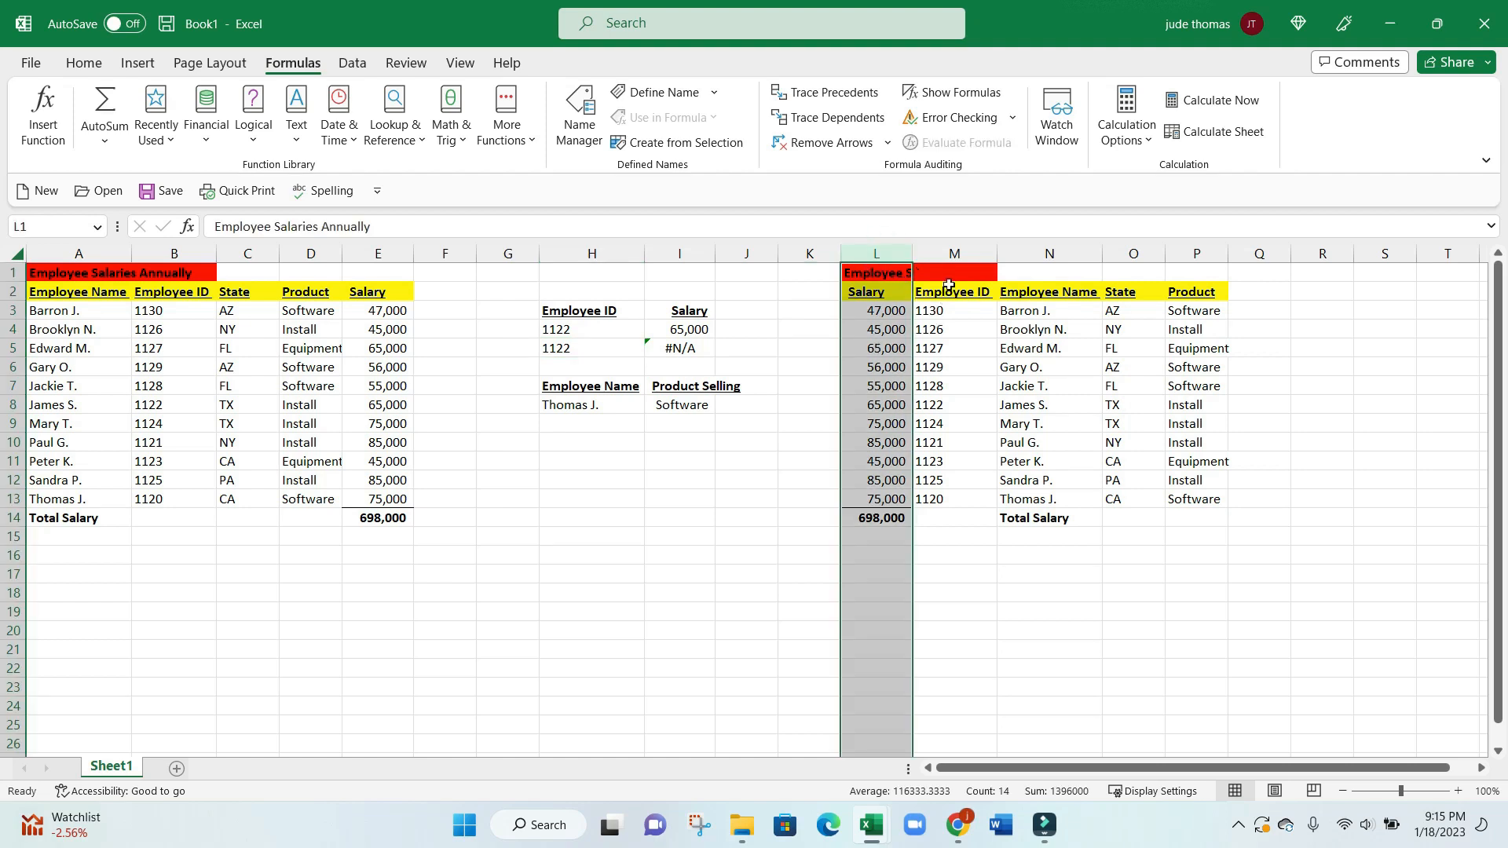
pyautogui.click(957, 254)
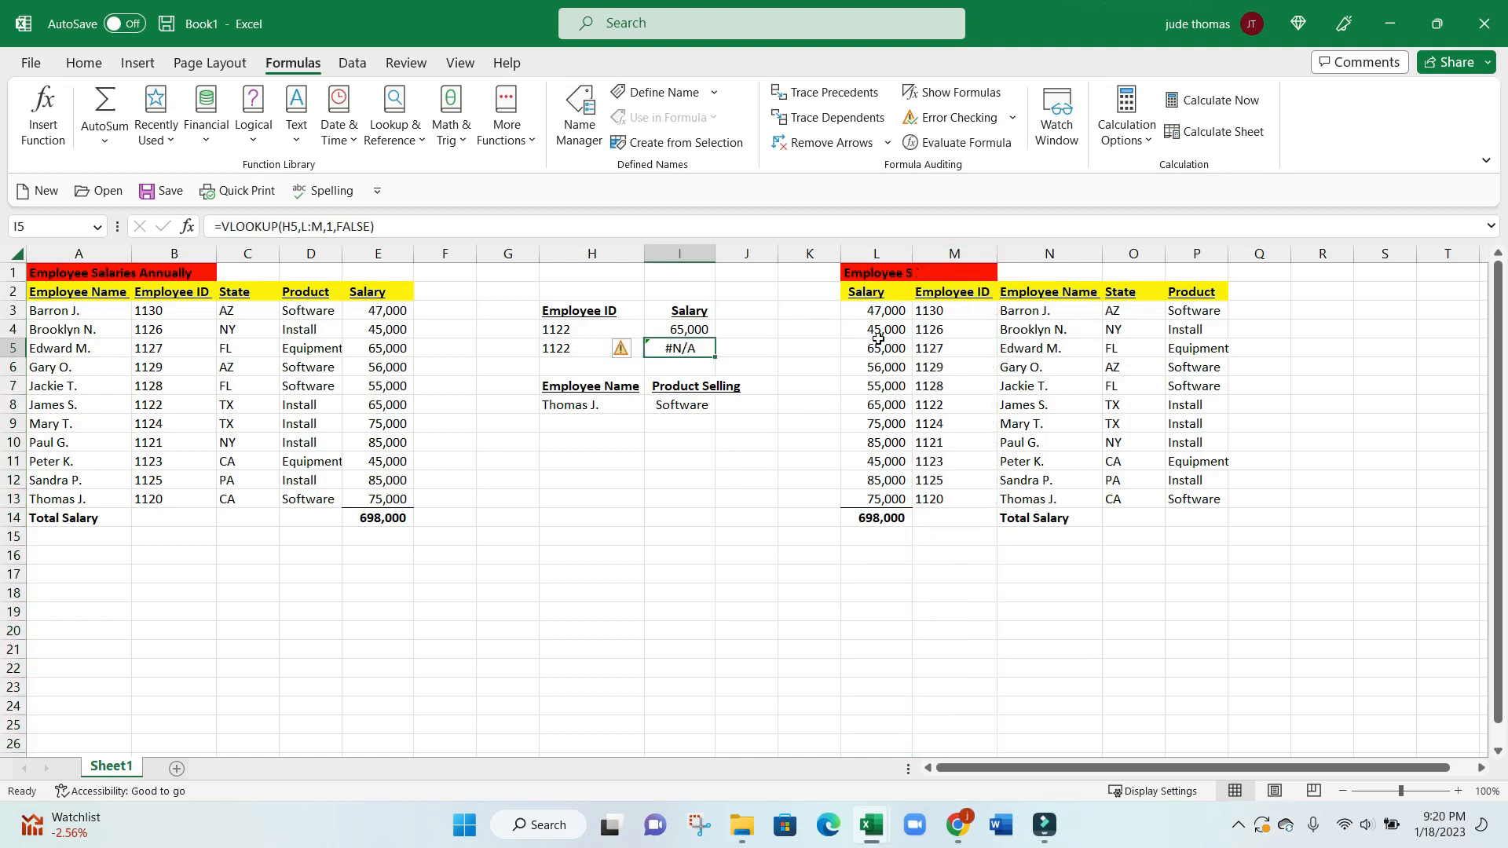
# Cut the Salary column L and insert it before the Employee Name column N, so that Employee ID comes first.
pyautogui.click(884, 254)
pyautogui.rightClick(884, 305)
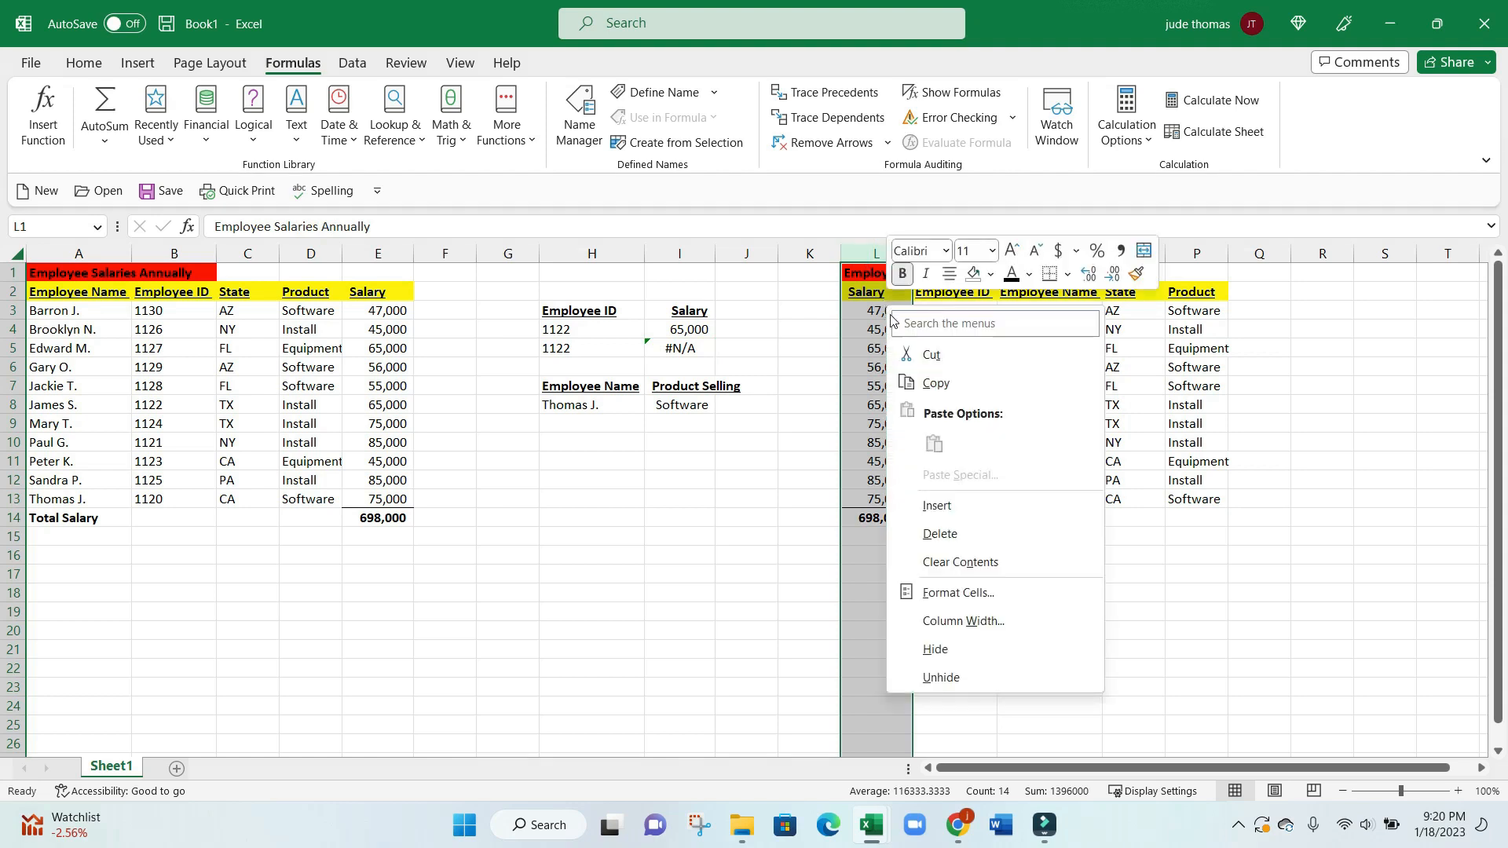
pyautogui.click(919, 351)
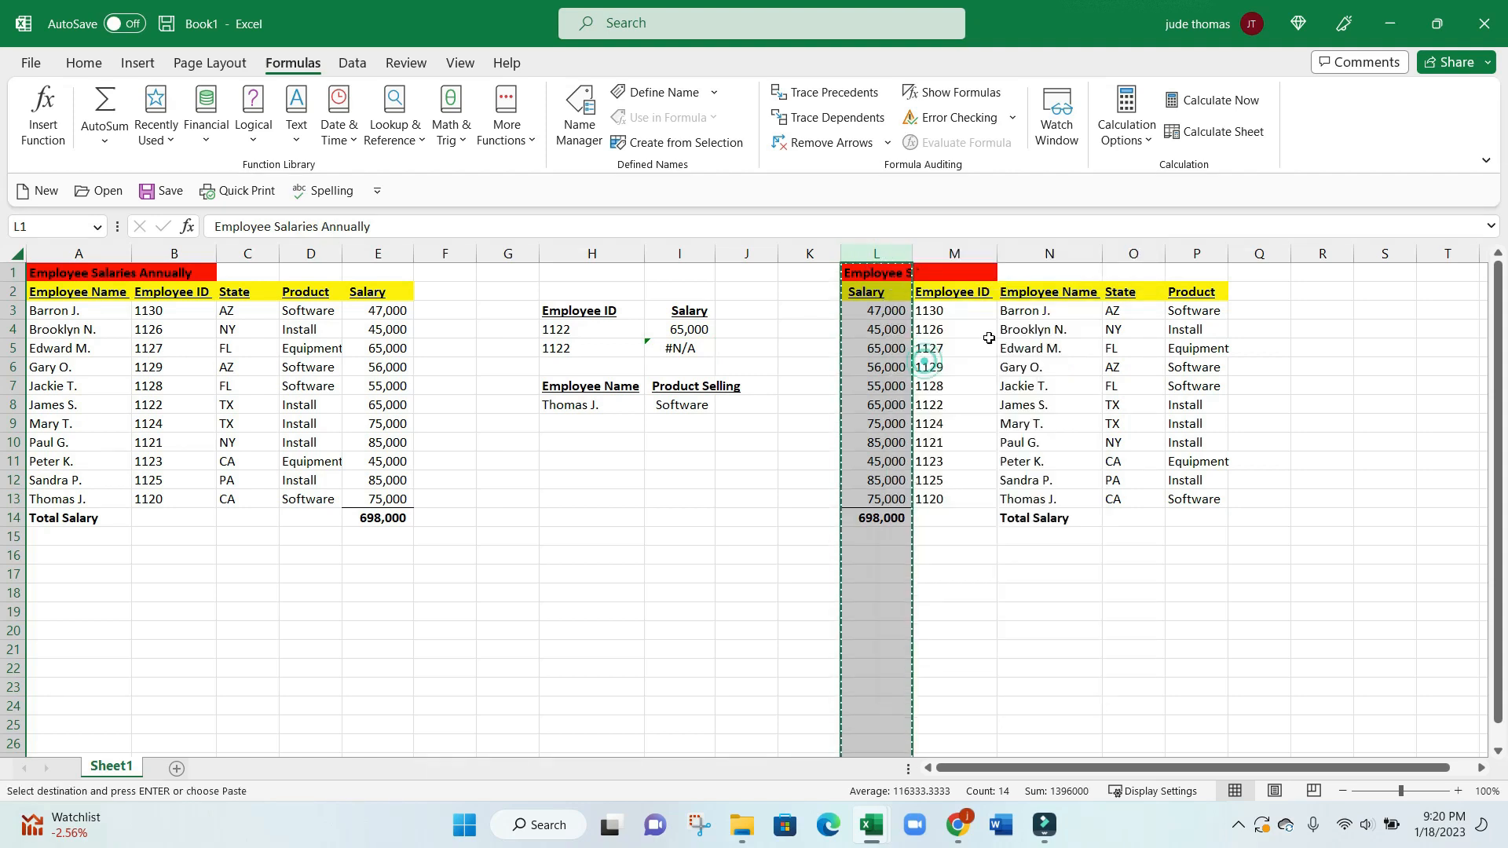
pyautogui.click(1026, 254)
pyautogui.rightClick(1029, 257)
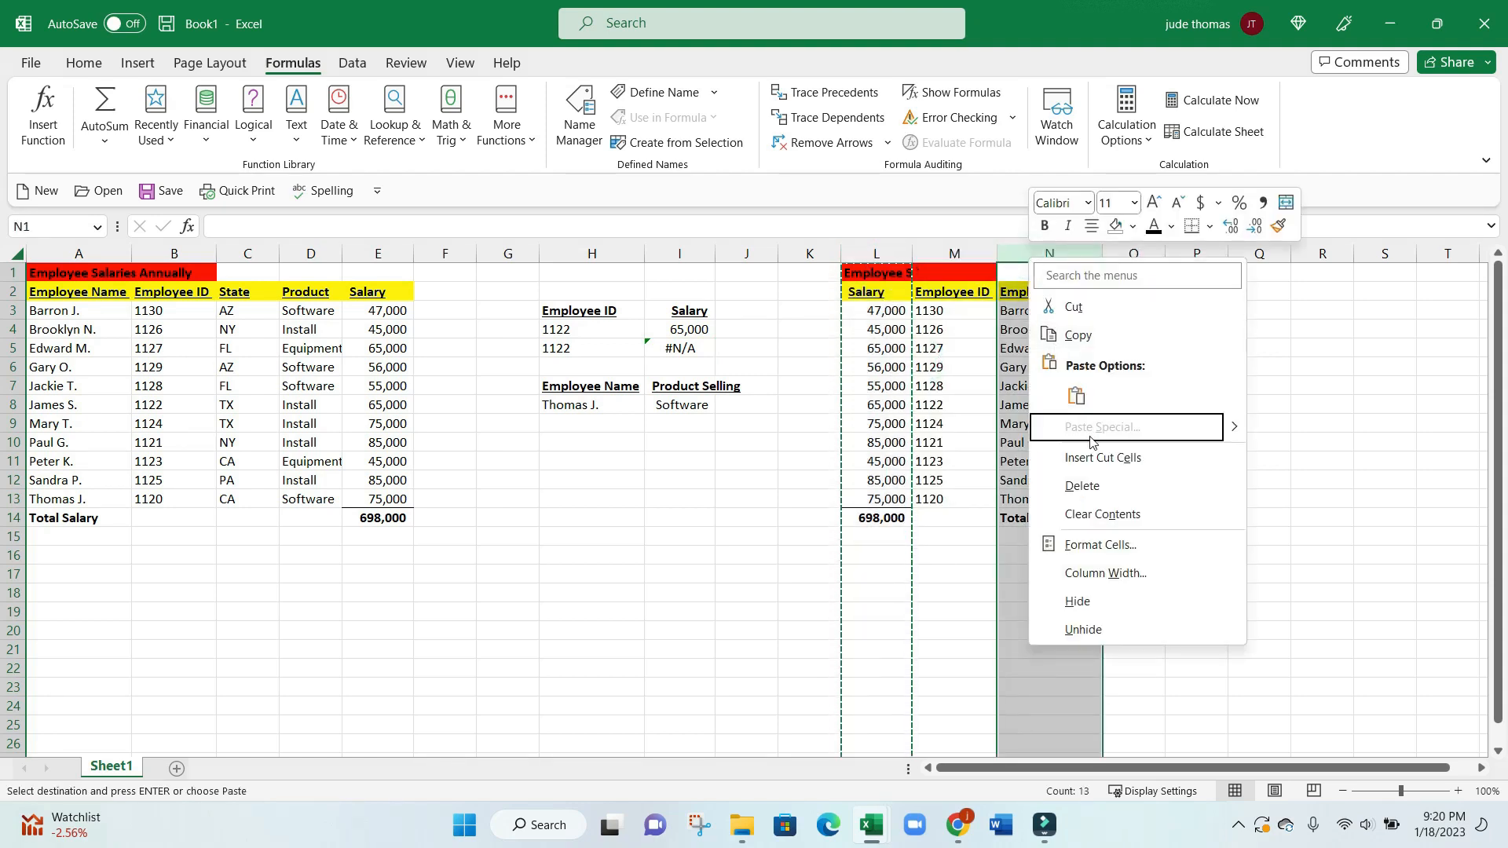
pyautogui.click(1101, 459)
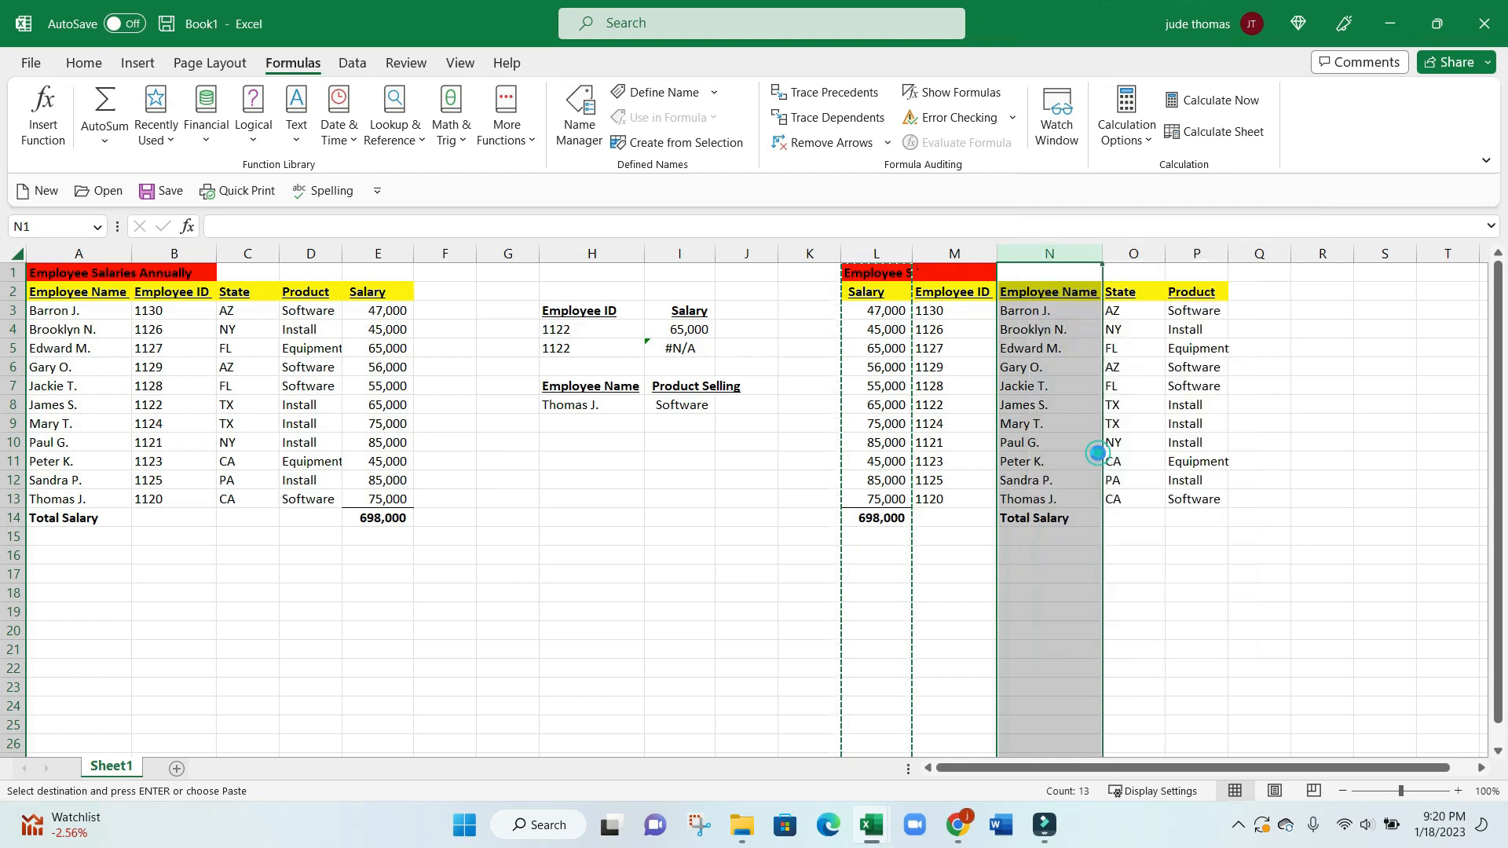
# Edit the VLOOKUP formula in I5 to use L:M as the table array and 2 as the column index.
pyautogui.click(696, 348)
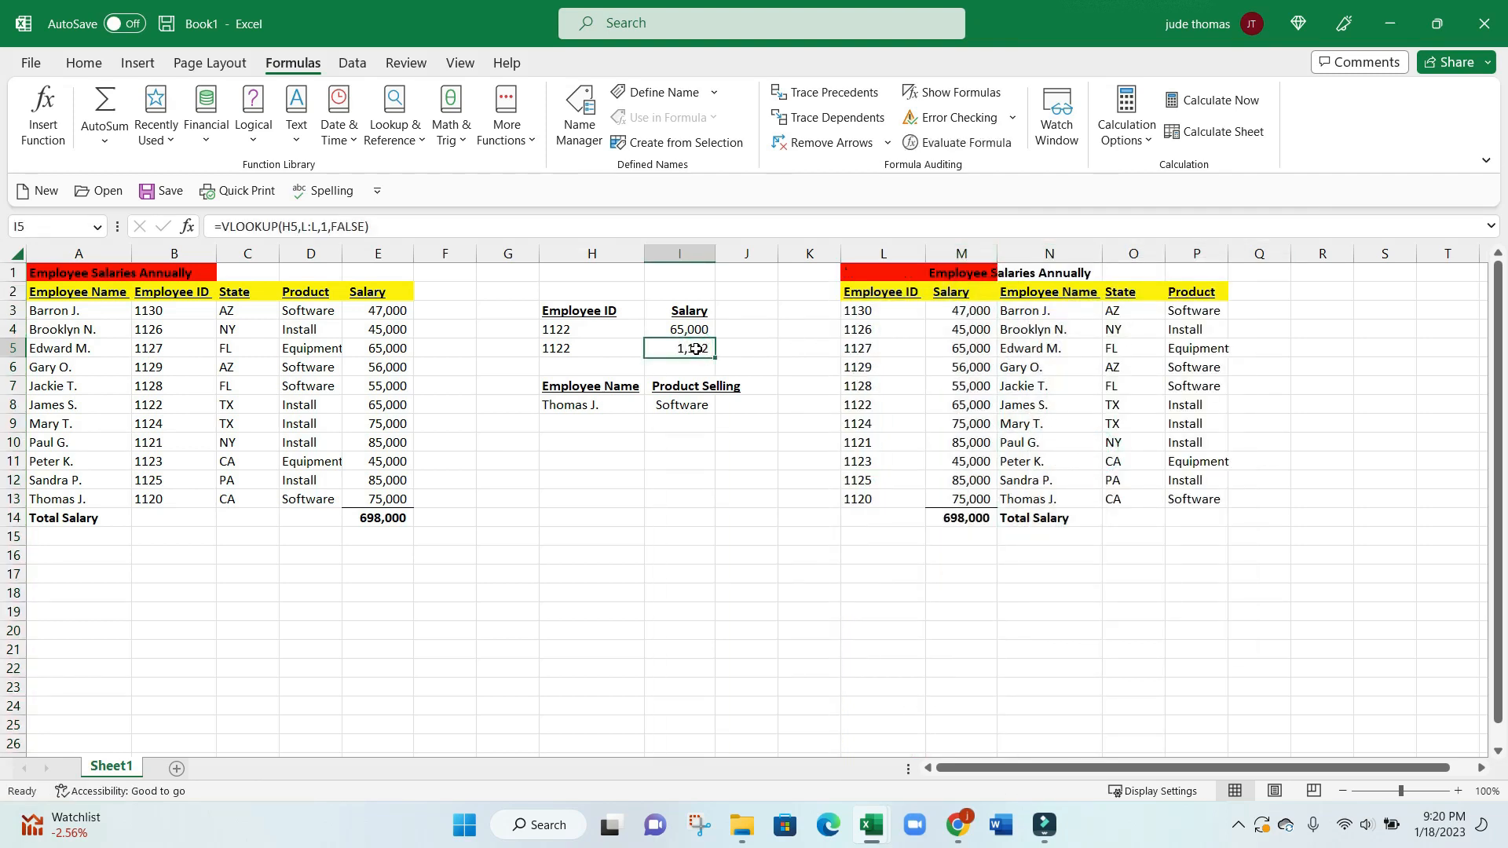
pyautogui.press('F2')
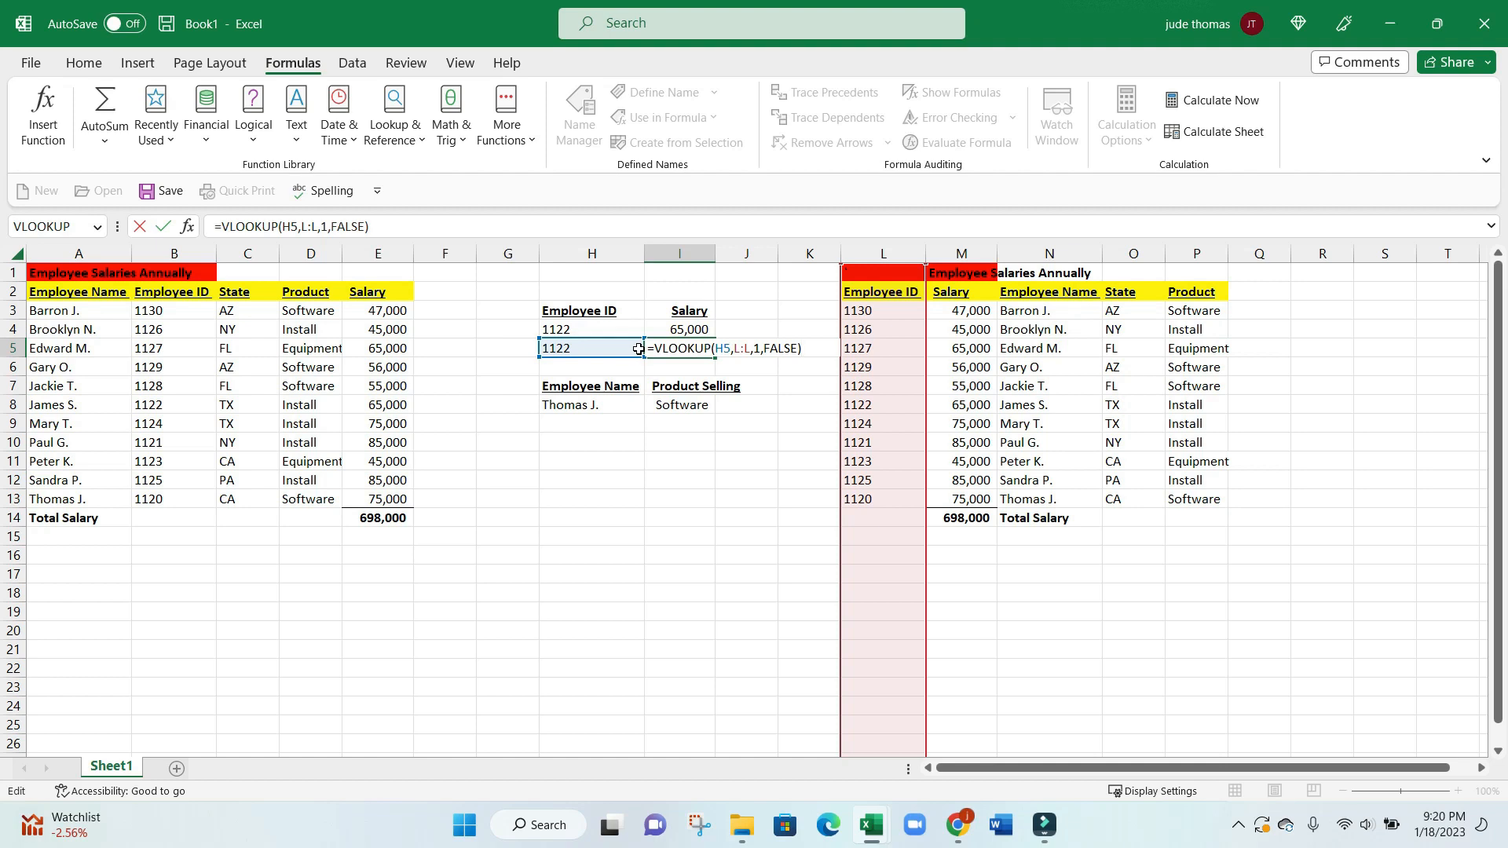
pyautogui.click(746, 347)
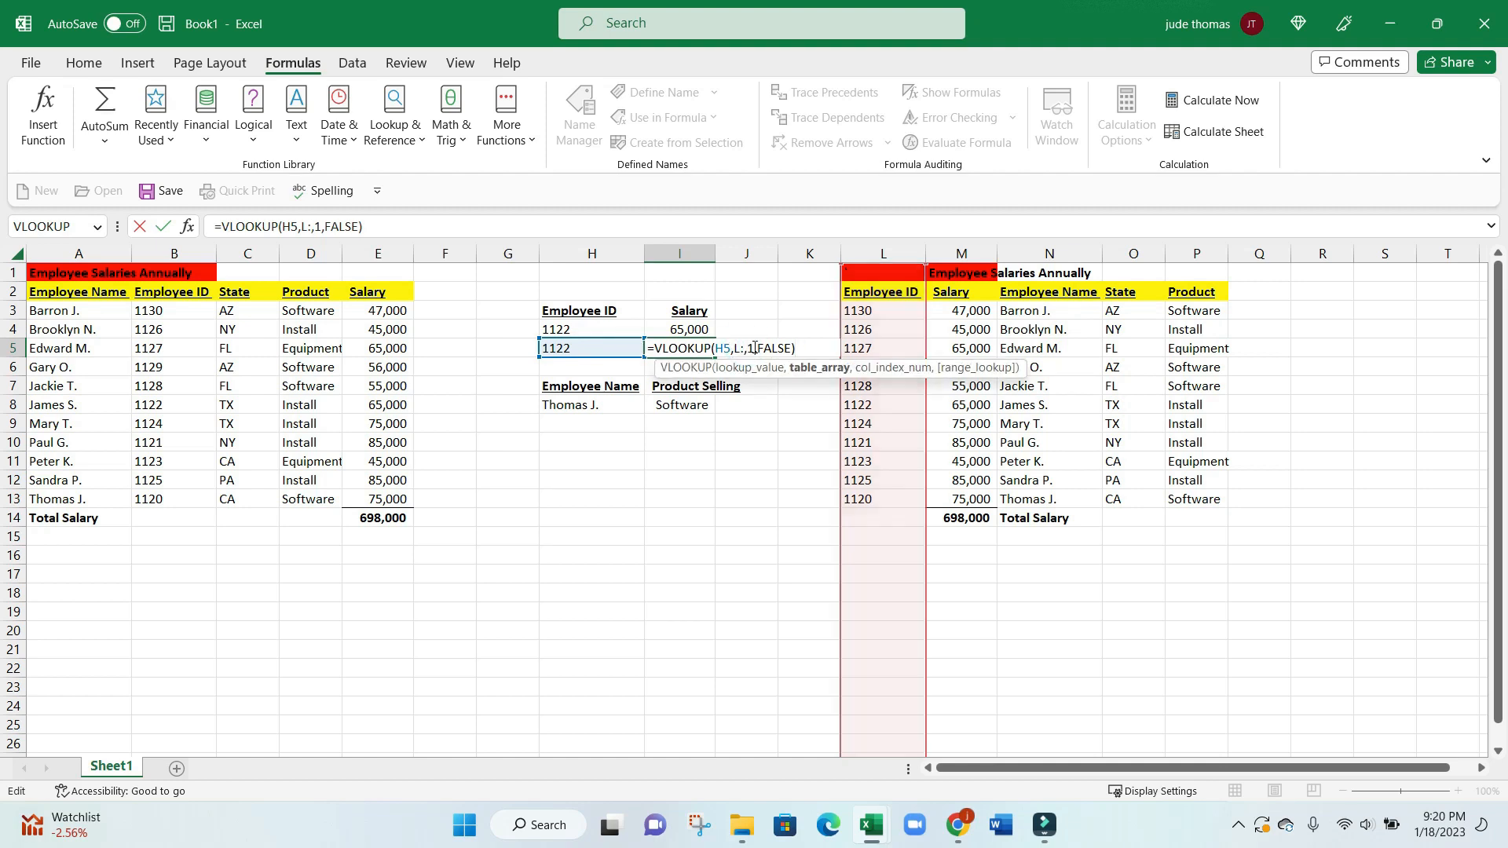
pyautogui.press('Delete')
pyautogui.write('m')
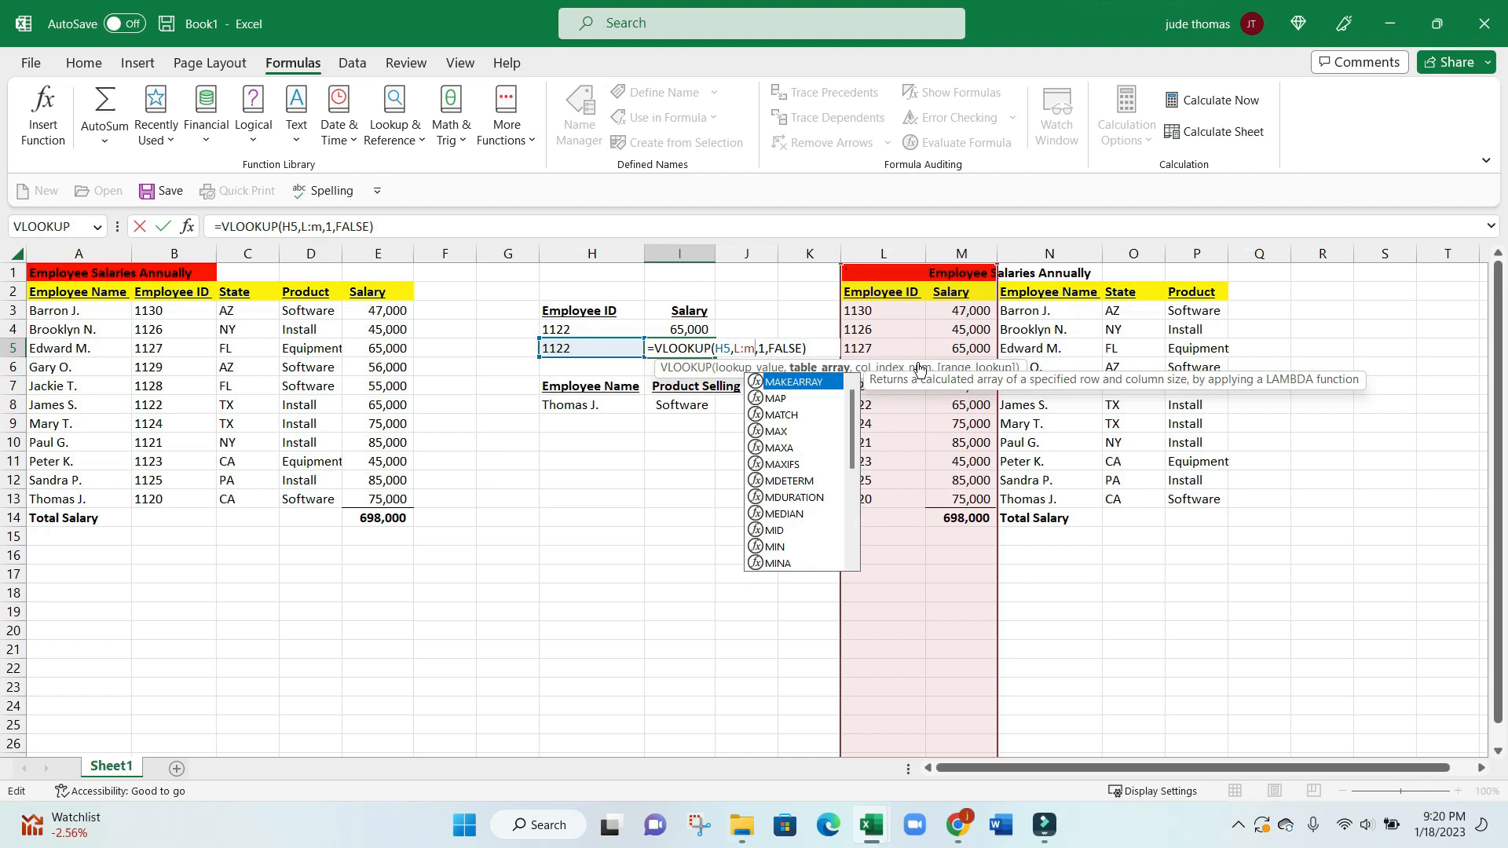
pyautogui.press('Right')
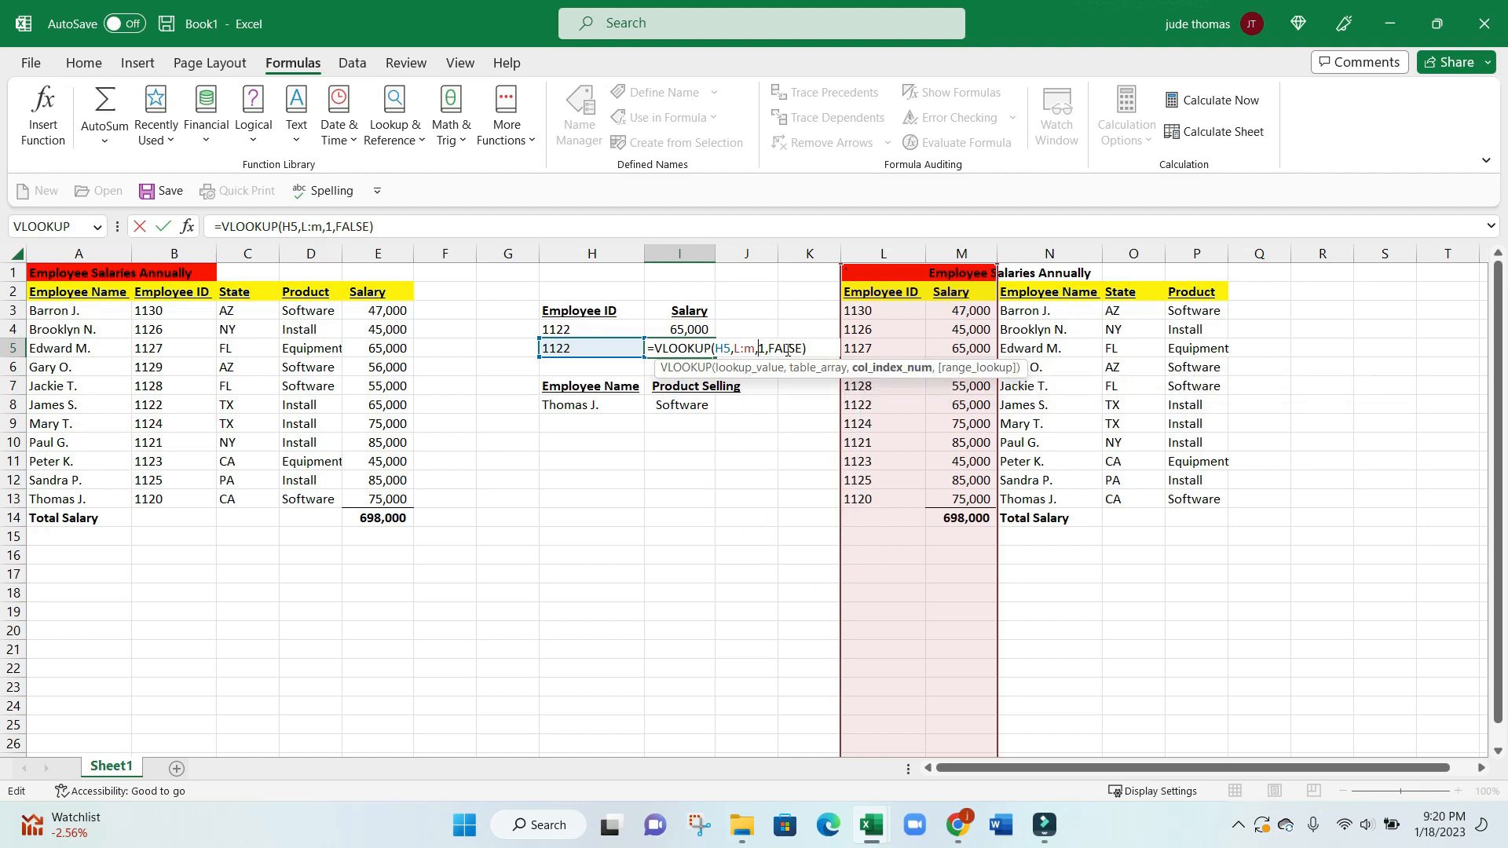
pyautogui.press('BackSpace')
pyautogui.write('2')
pyautogui.press('Return')
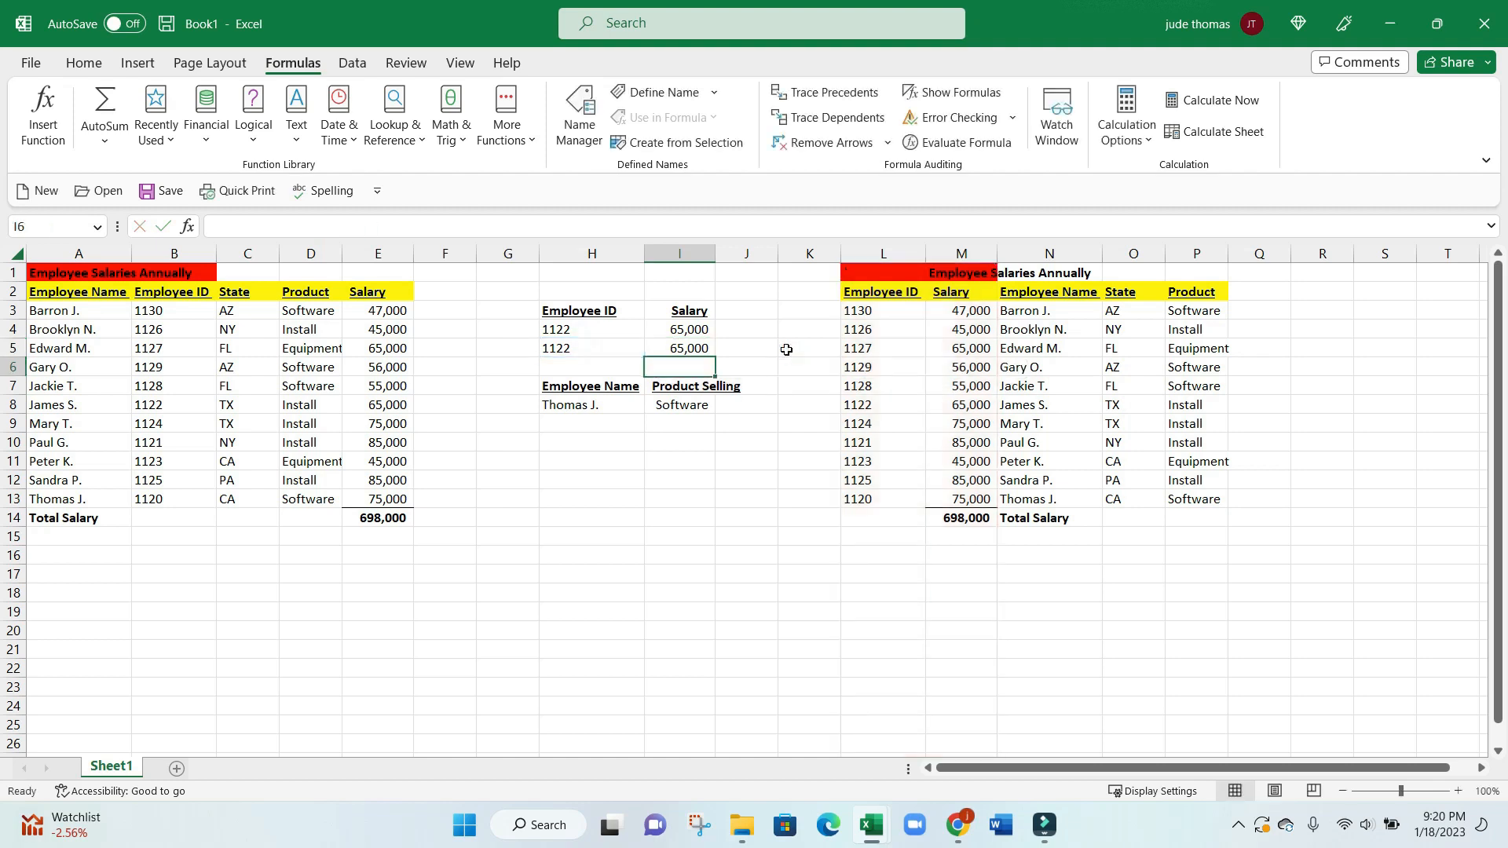
pyautogui.click(694, 343)
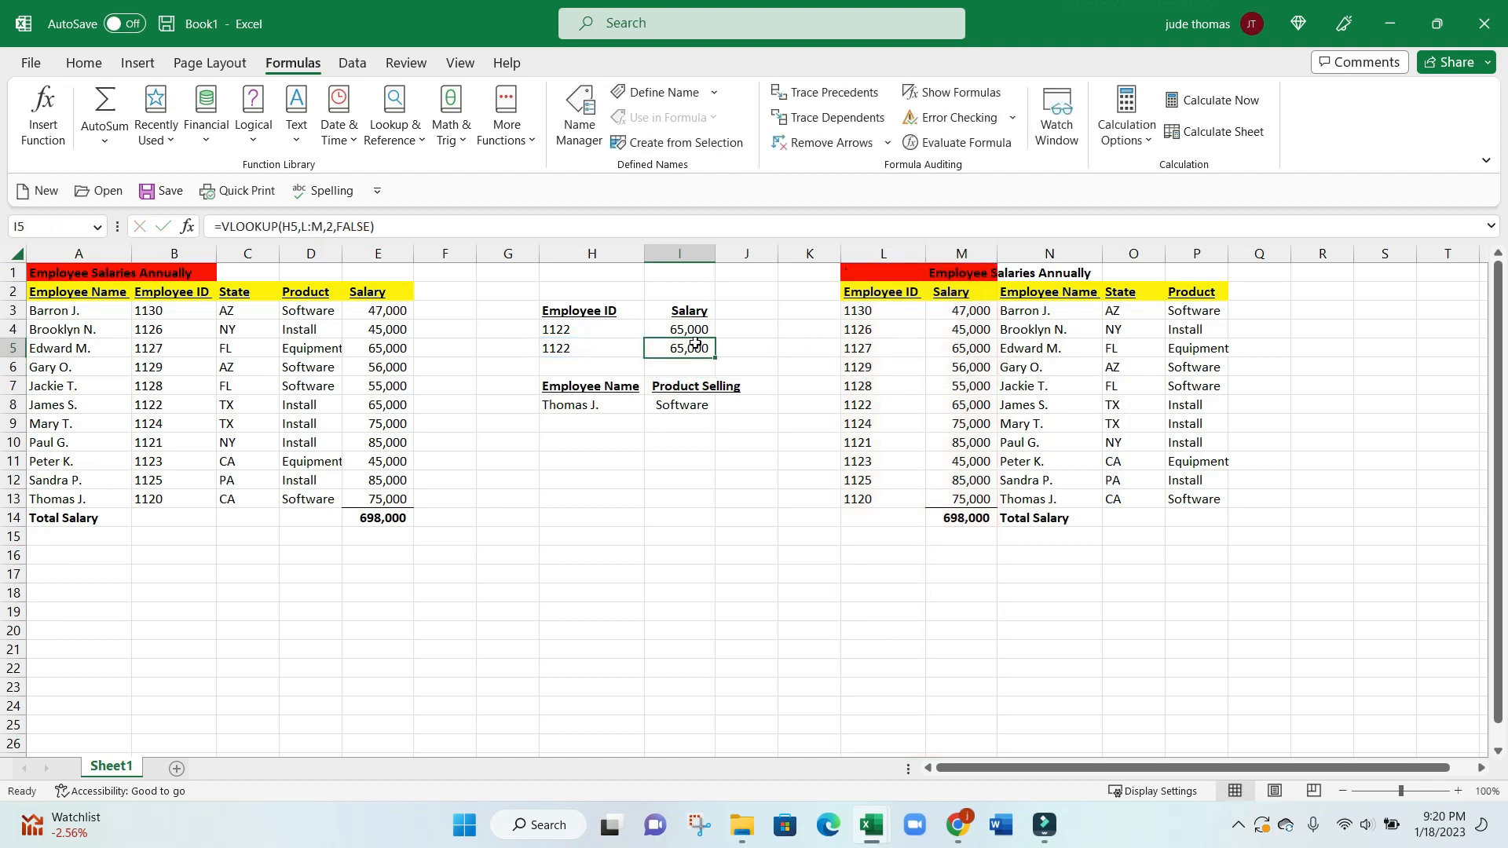
# Test the lookup in I5 by replacing the lookup ID in H5 with the Employee ID listed in L5.
pyautogui.click(620, 350)
pyautogui.write('1127')
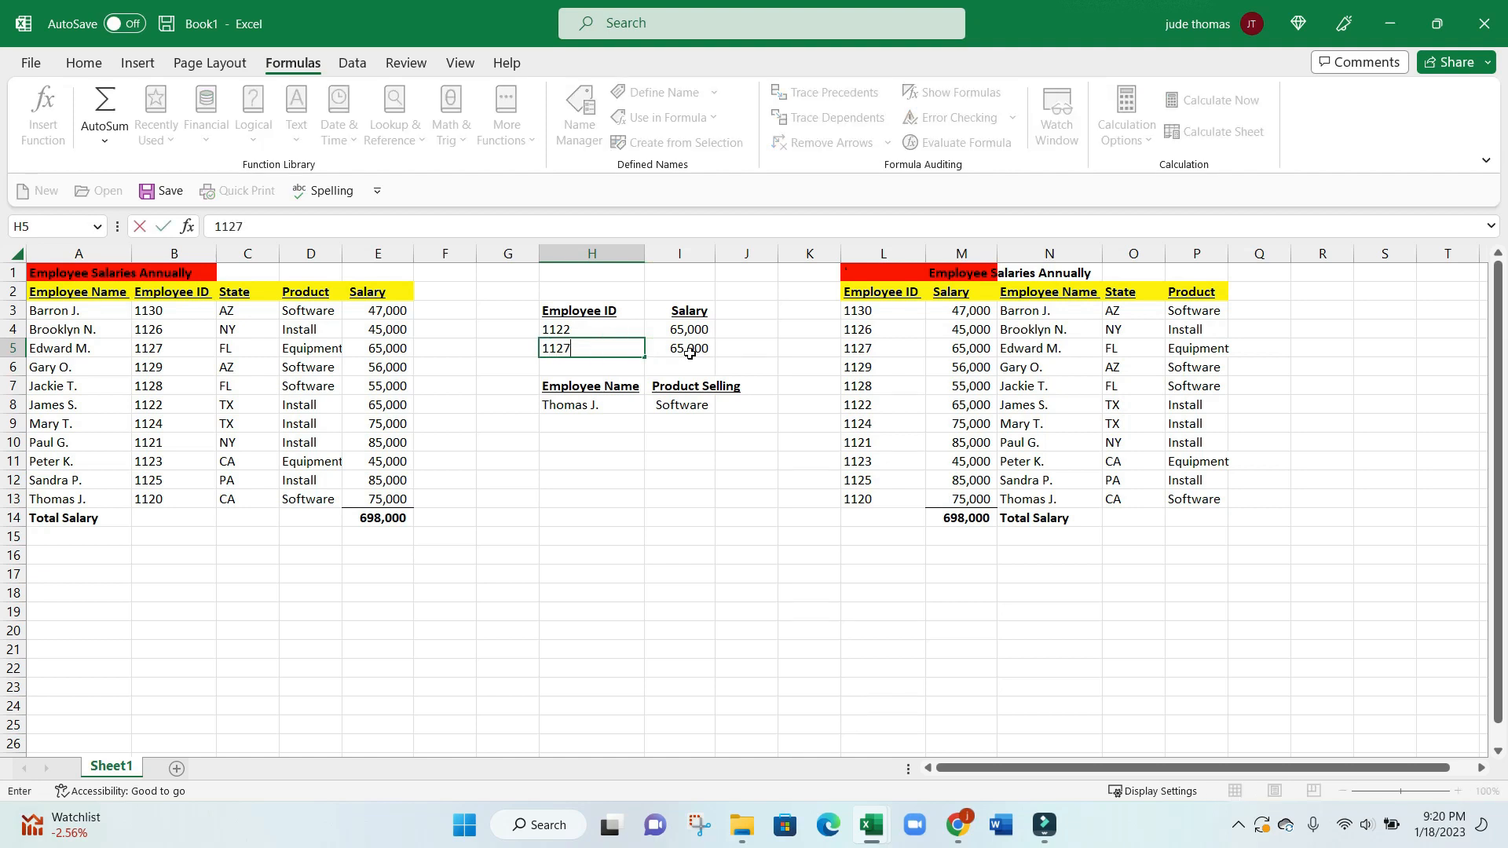
pyautogui.press('Return')
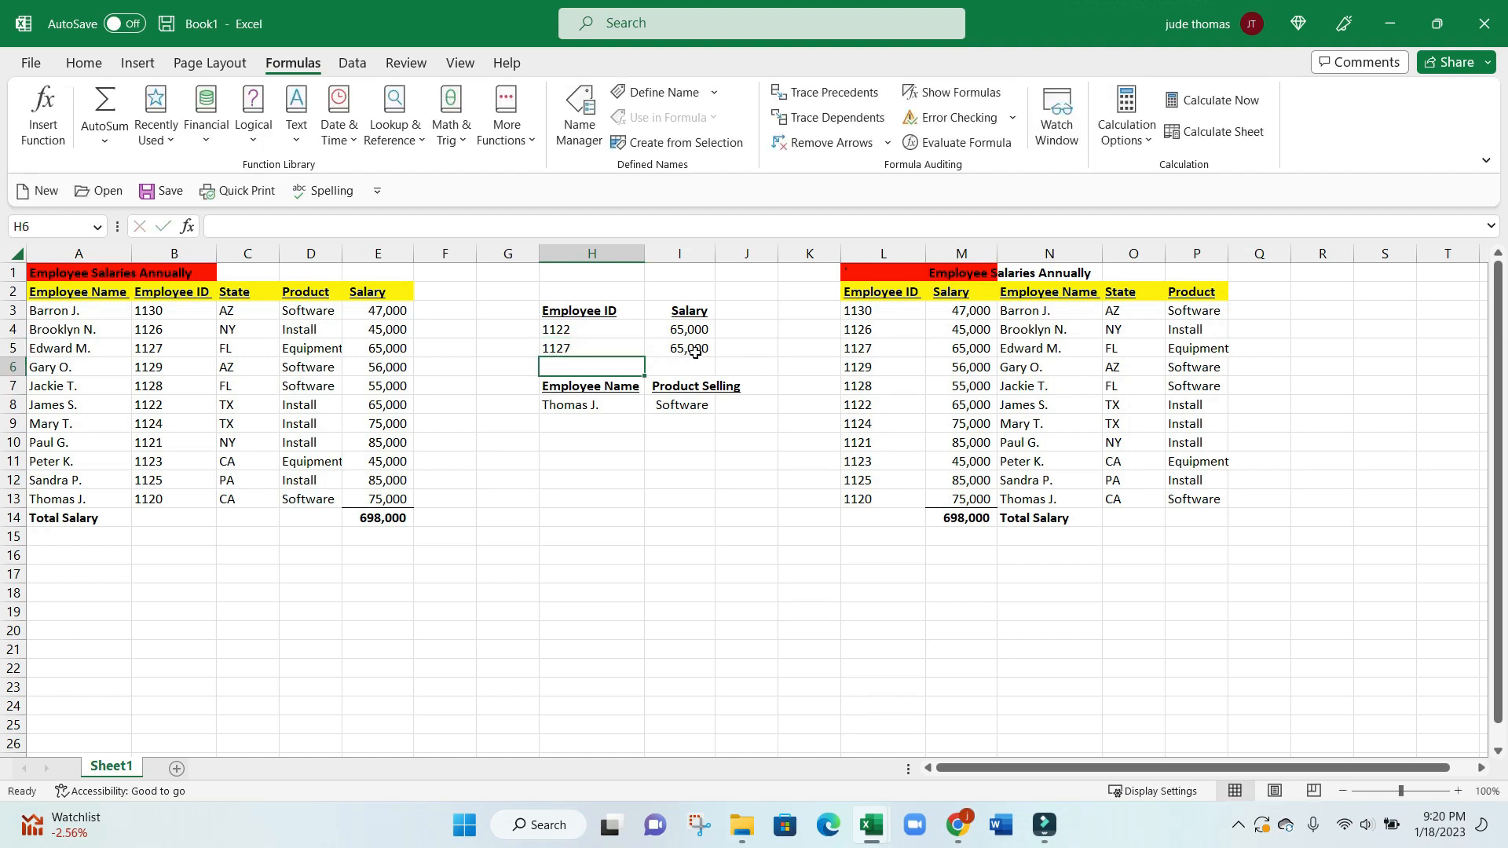
# Set the lookup ID in H5 to the Employee ID listed in L9 and check the result against the salary in M9.
pyautogui.click(613, 348)
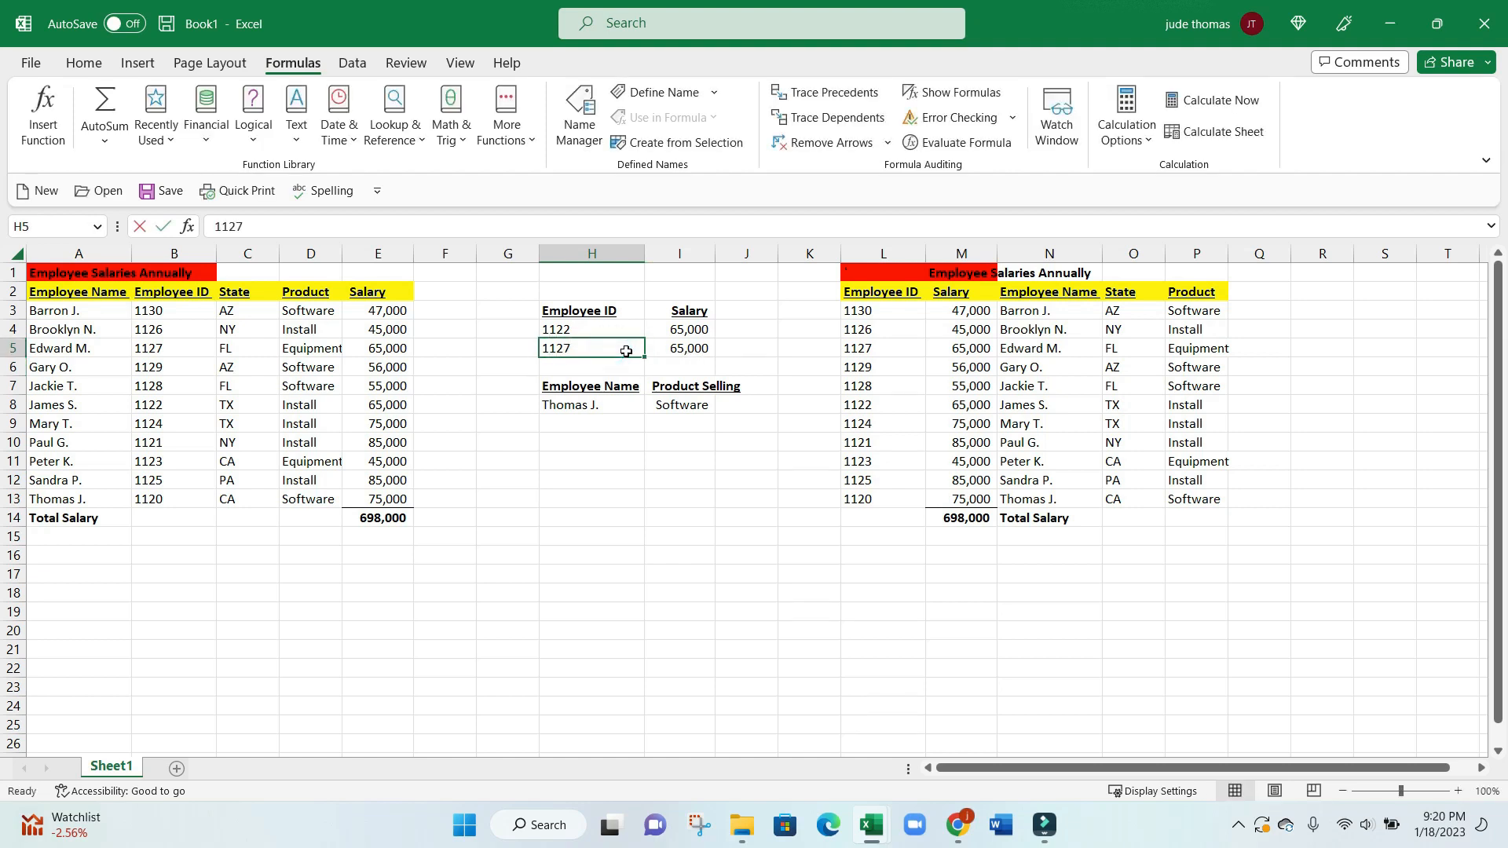
pyautogui.write('1124')
pyautogui.press('Return')
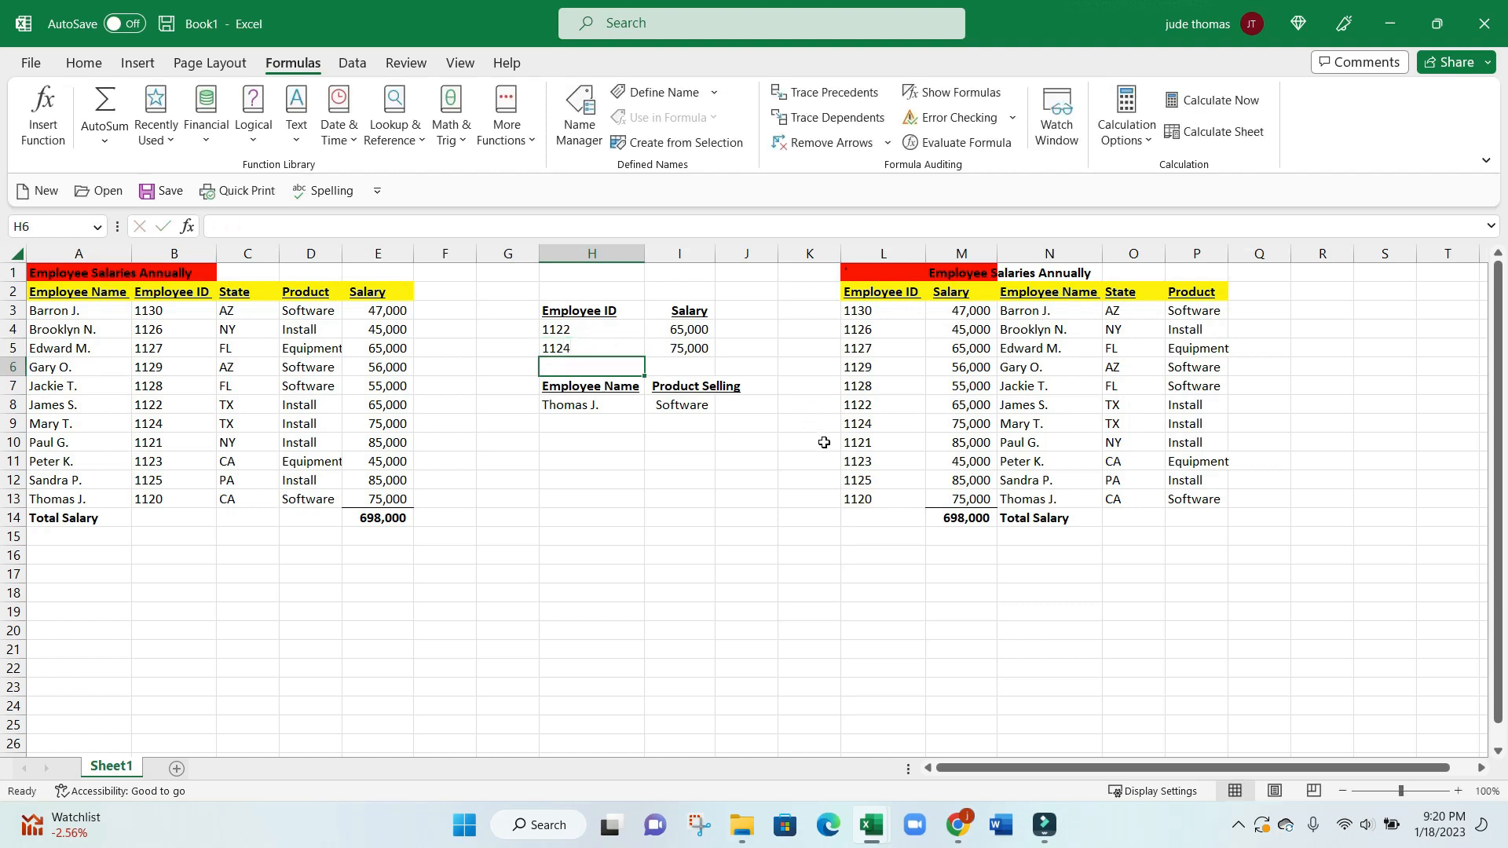
pyautogui.click(884, 423)
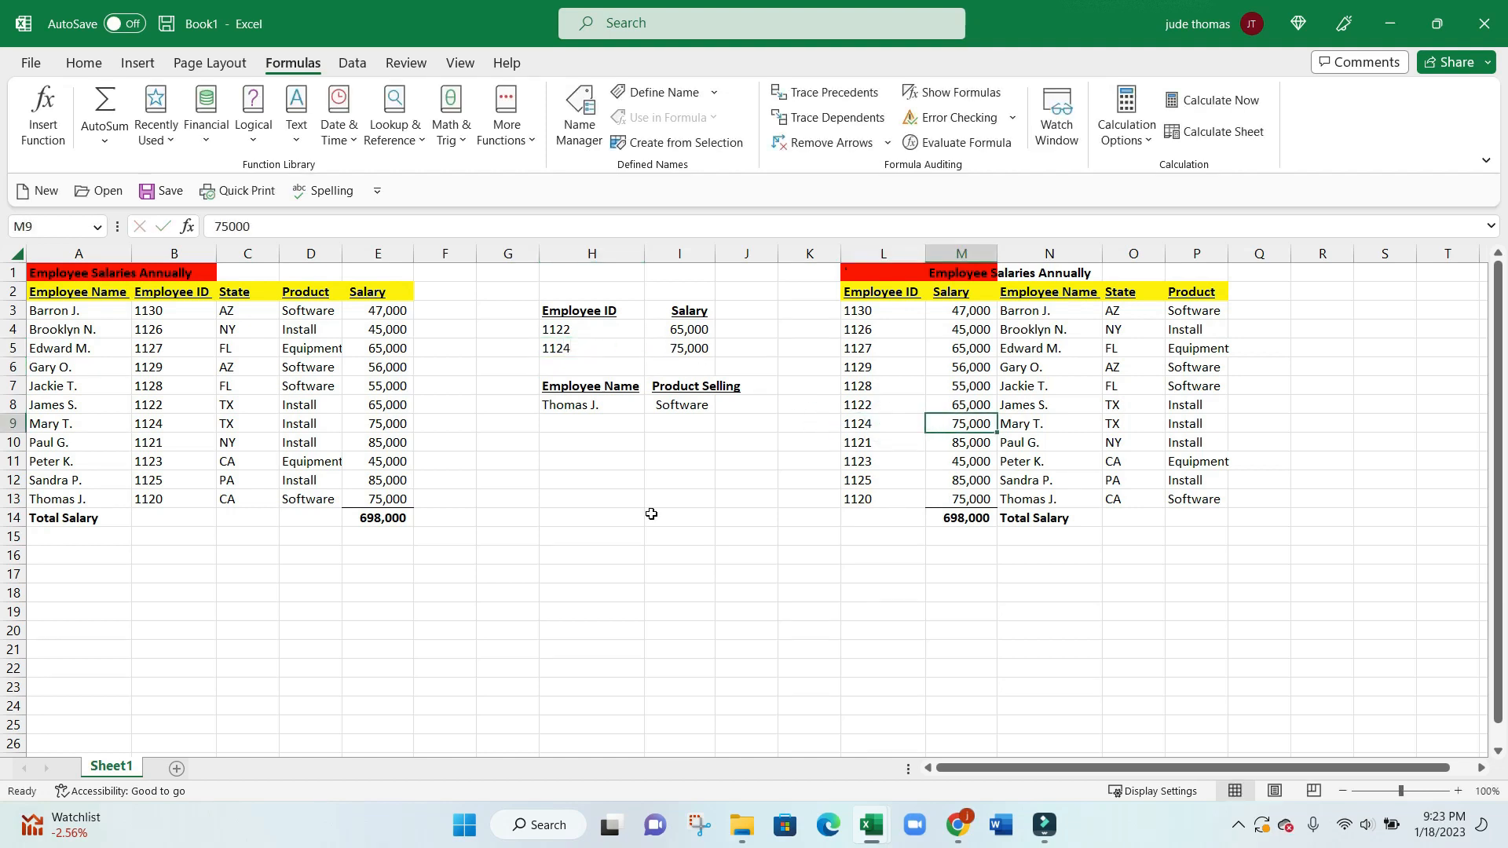